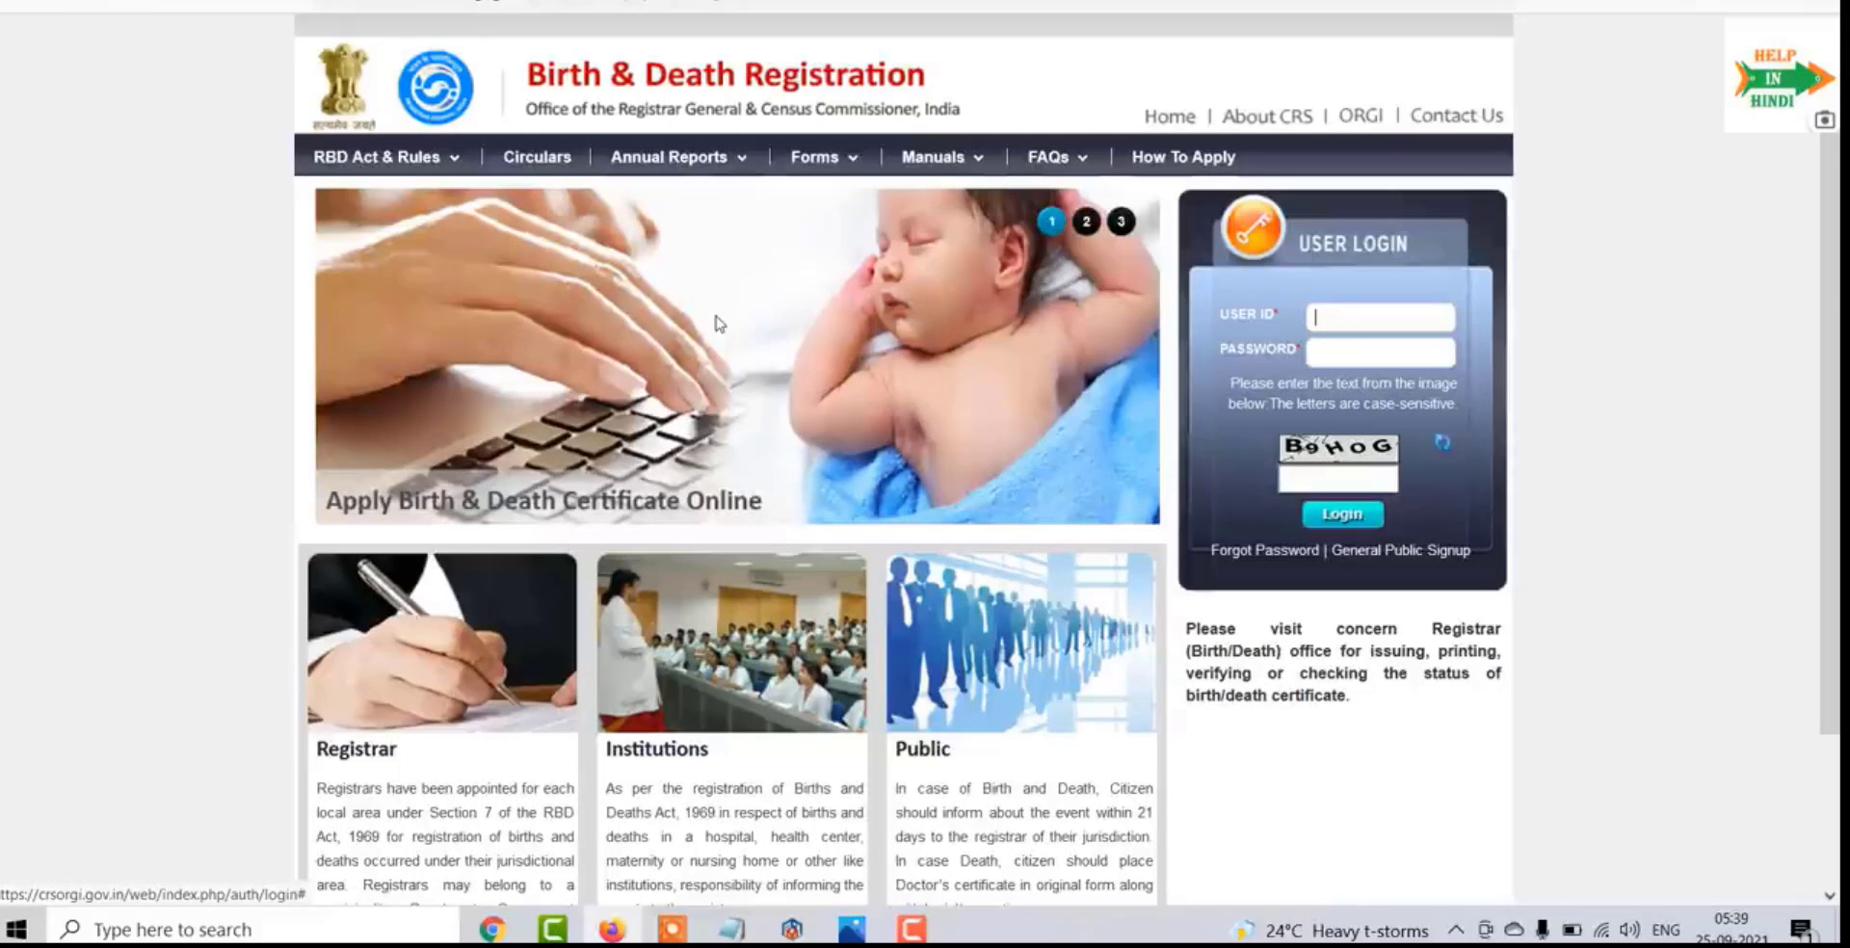
Step: Open the General Public Signup form and view the registration unit choices
scroll(719, 323, "down", 2)
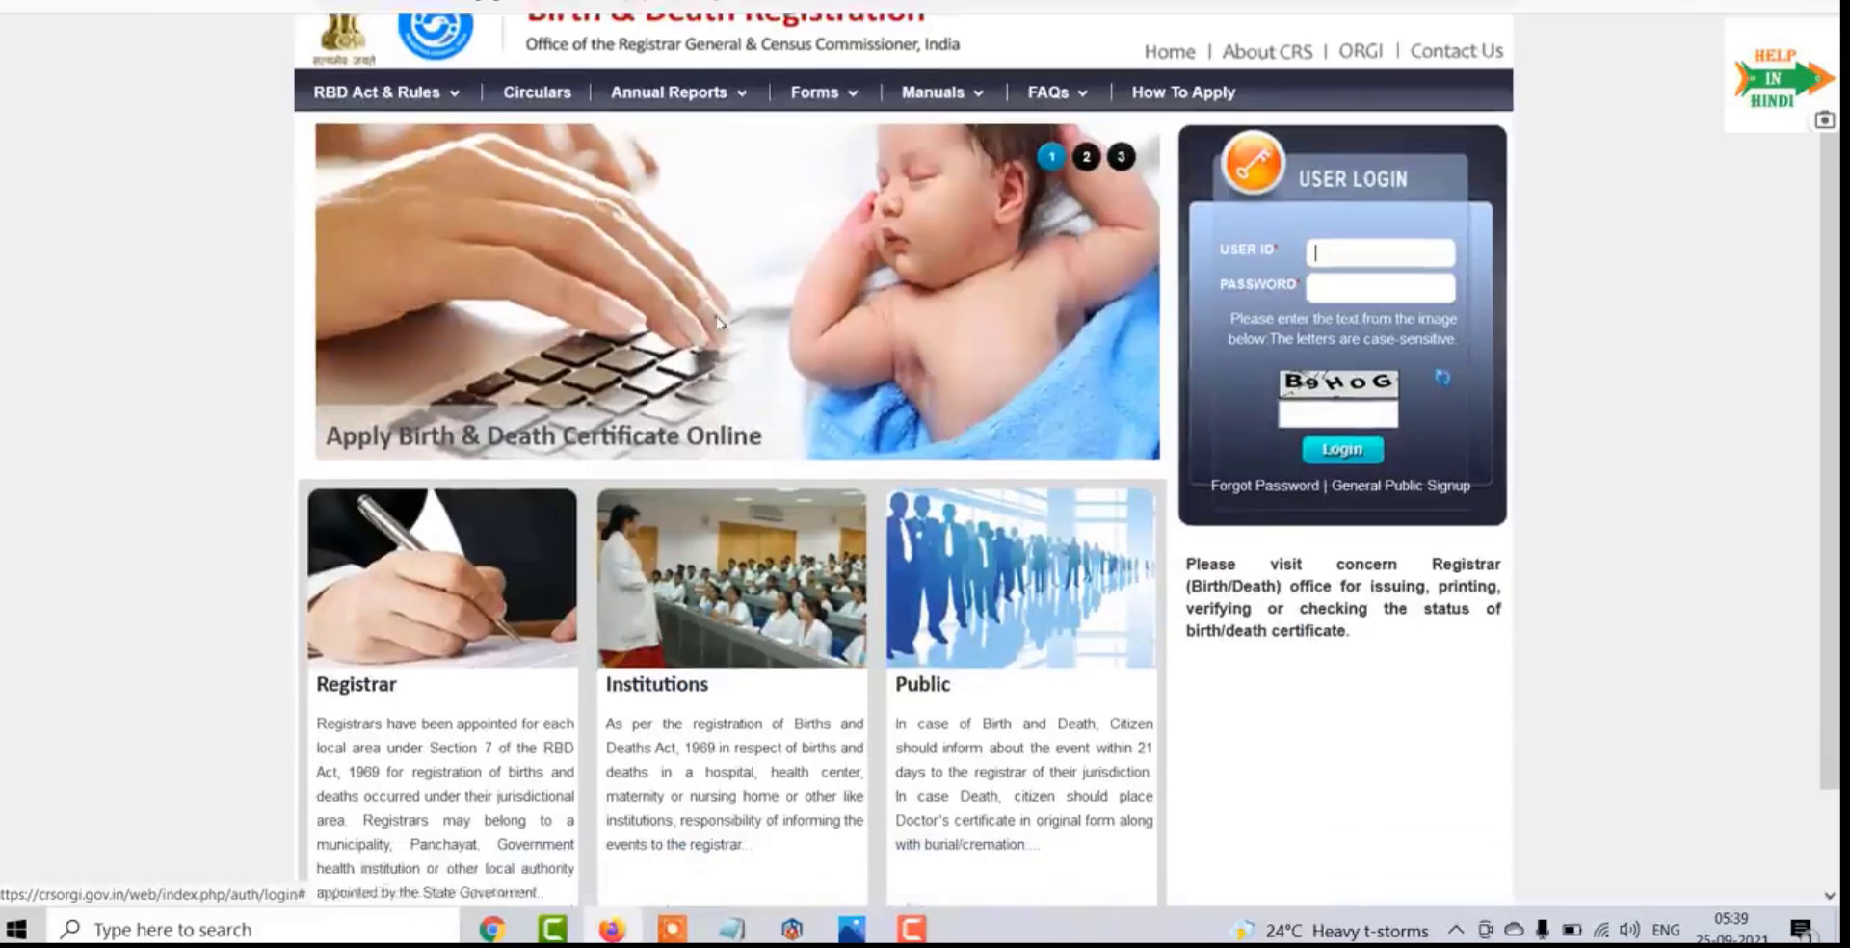
scroll(821, 425, "up", 2)
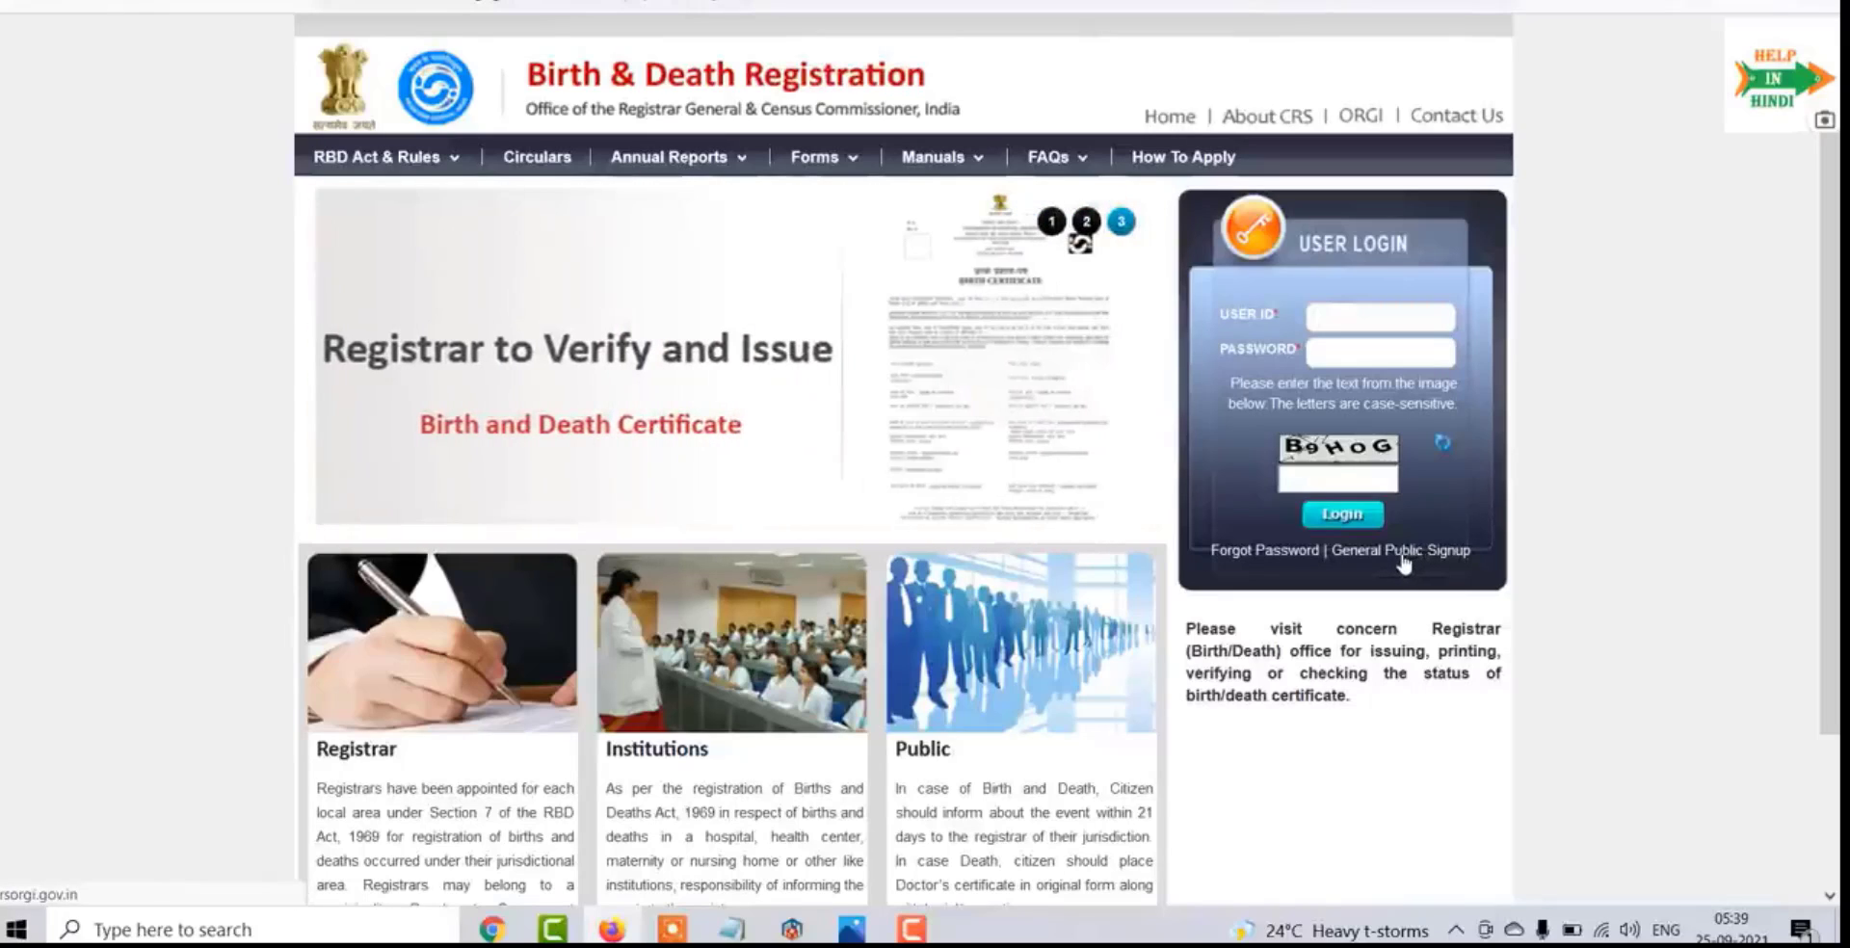
left_click(1404, 564)
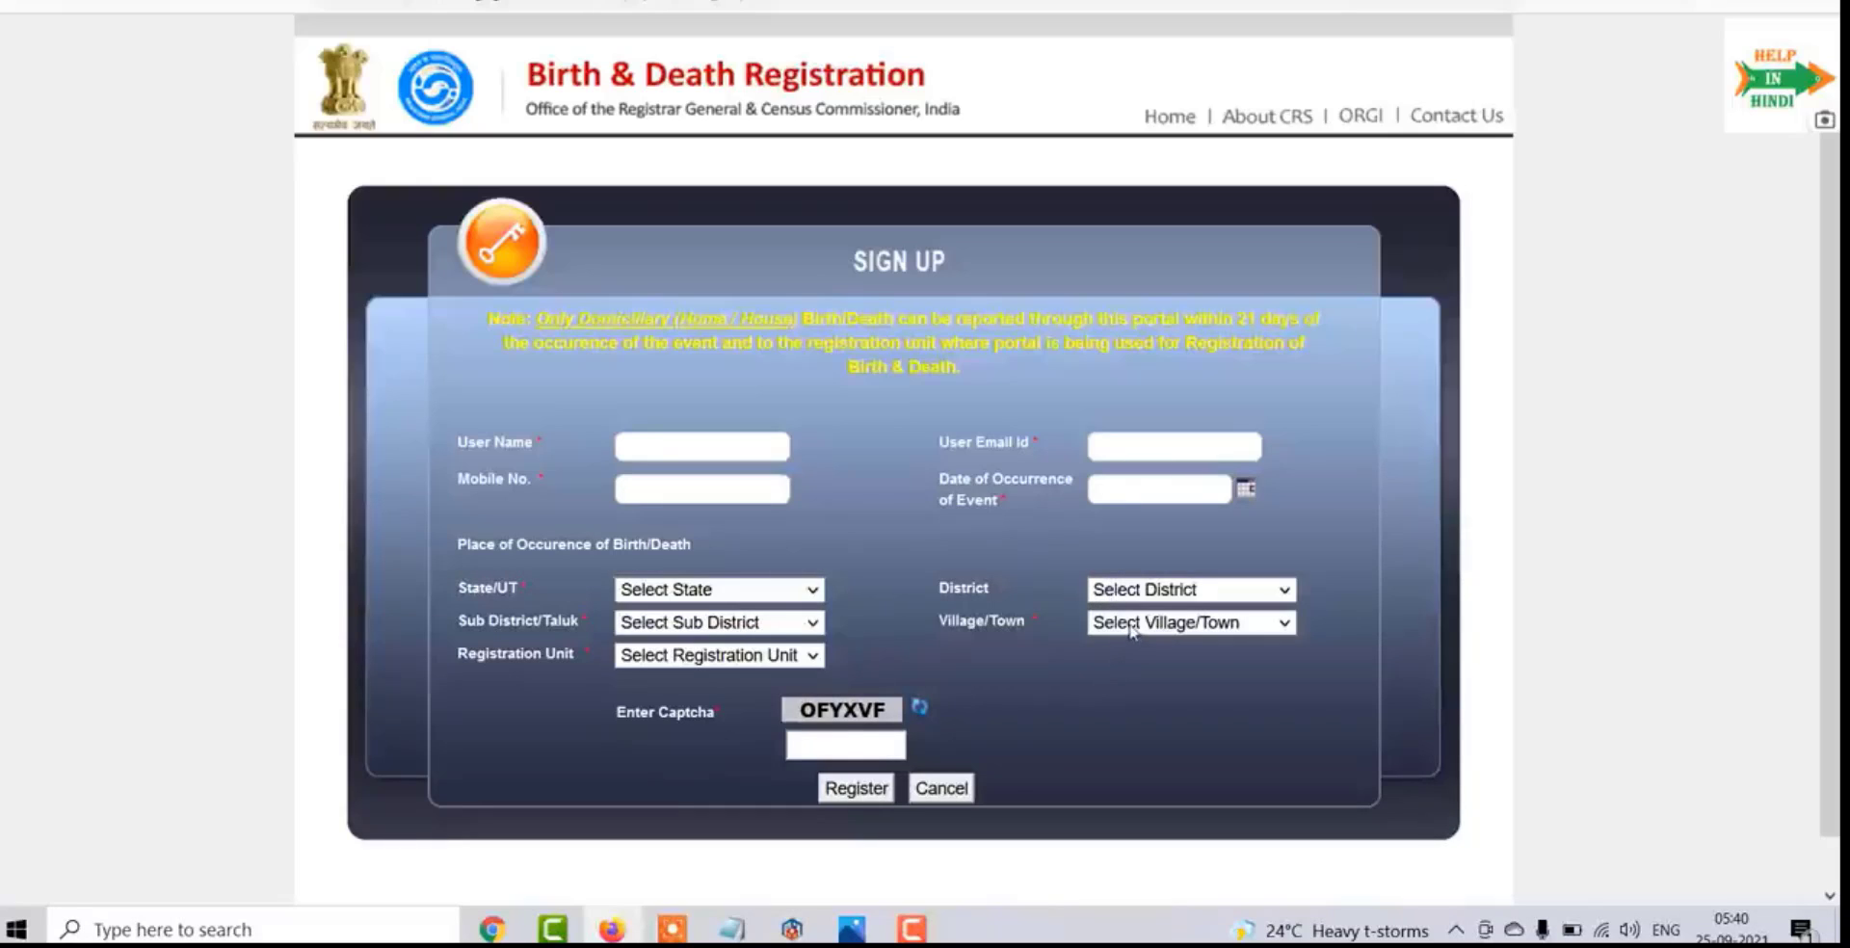
left_click(756, 656)
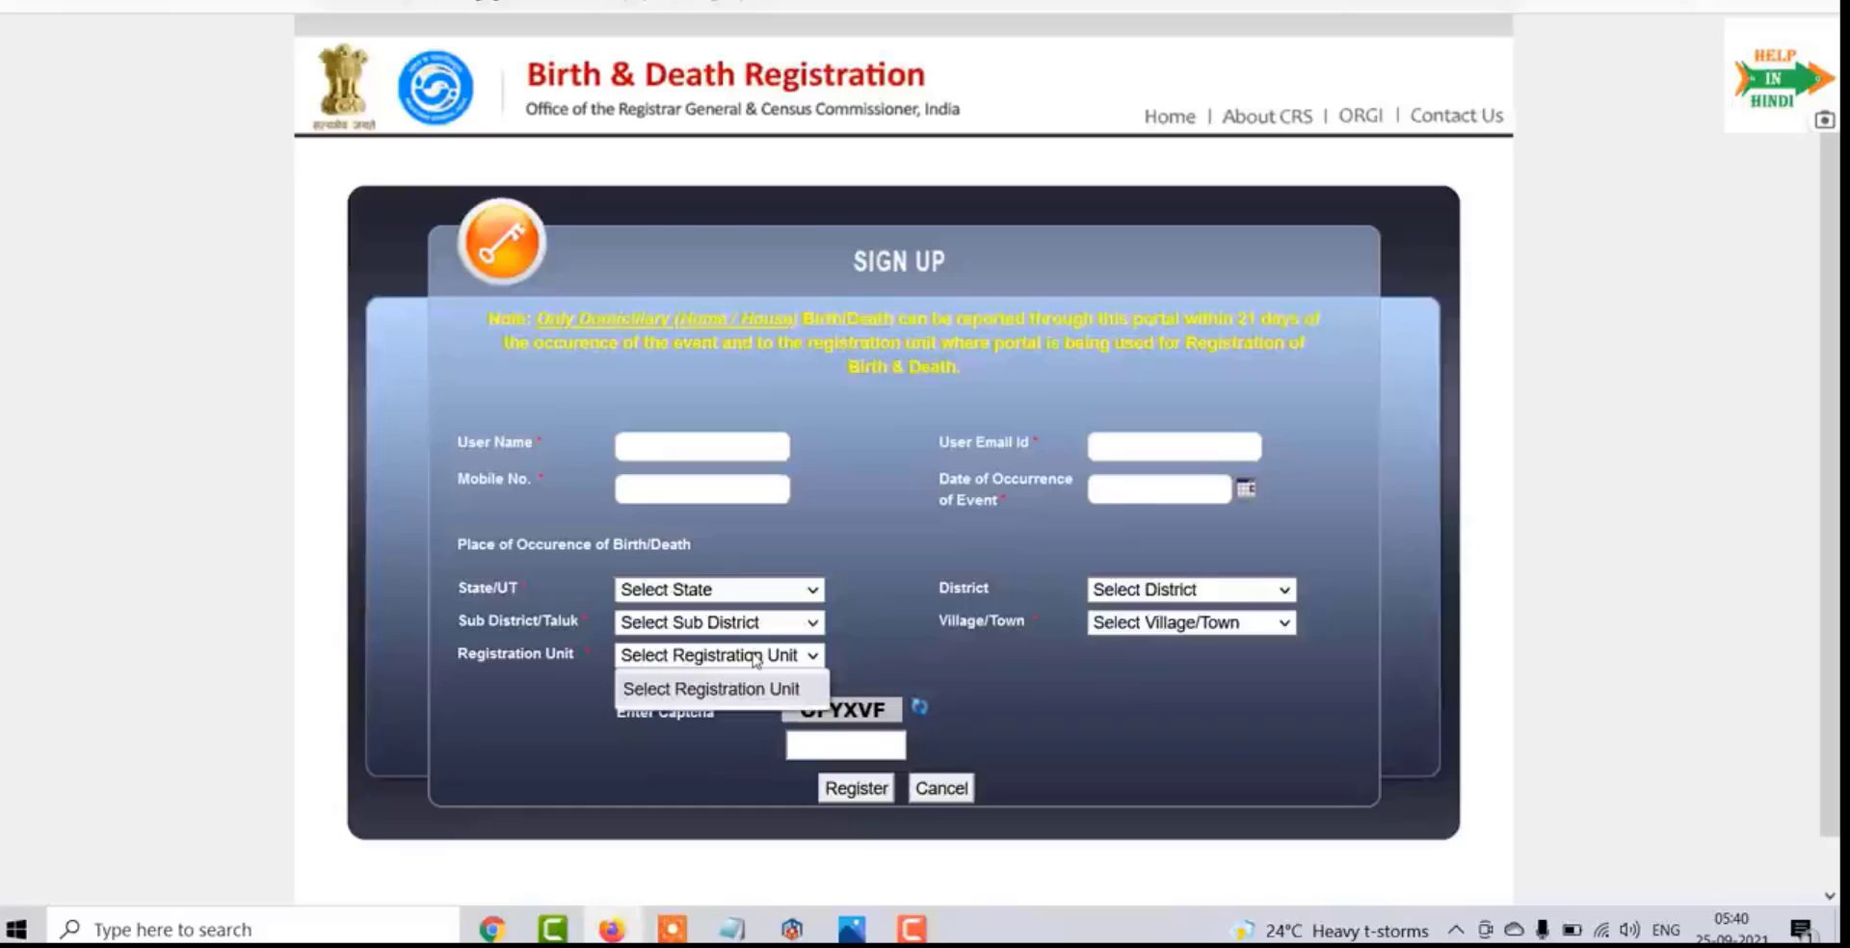
left_click(756, 659)
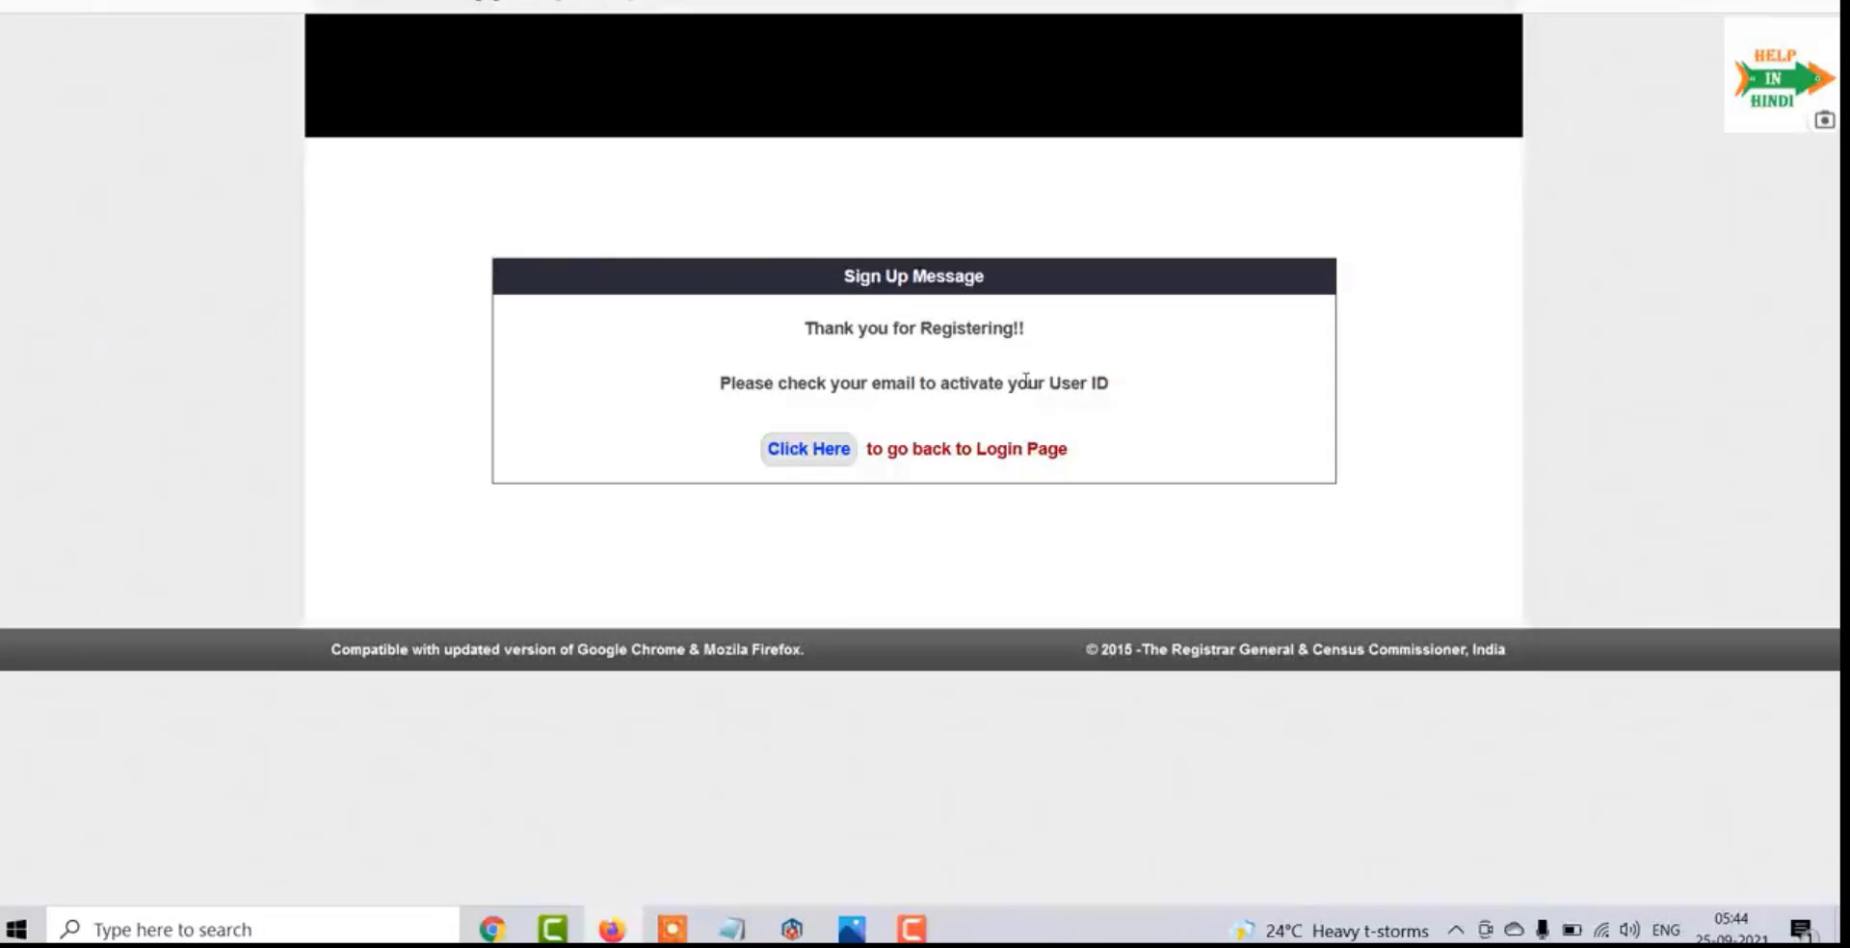
Step: Switch to Gmail in Chrome and open the CRS User Registration email from srocrs.rgi
left_click(508, 929)
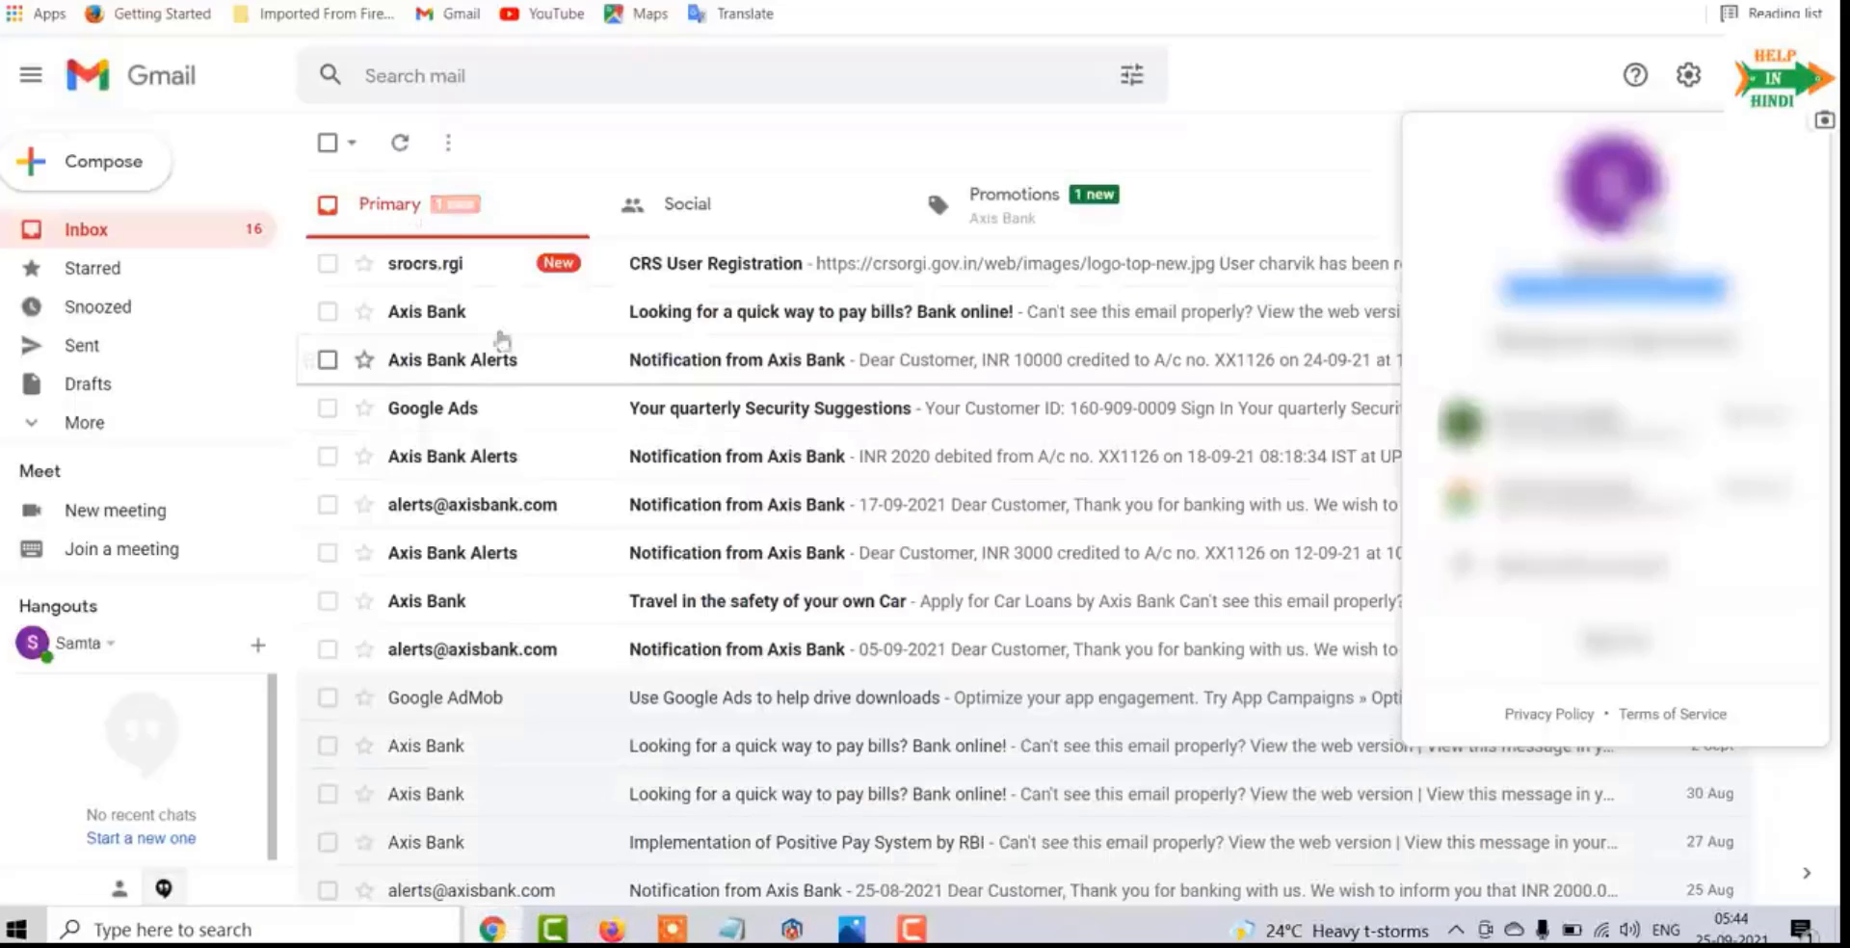
left_click(450, 273)
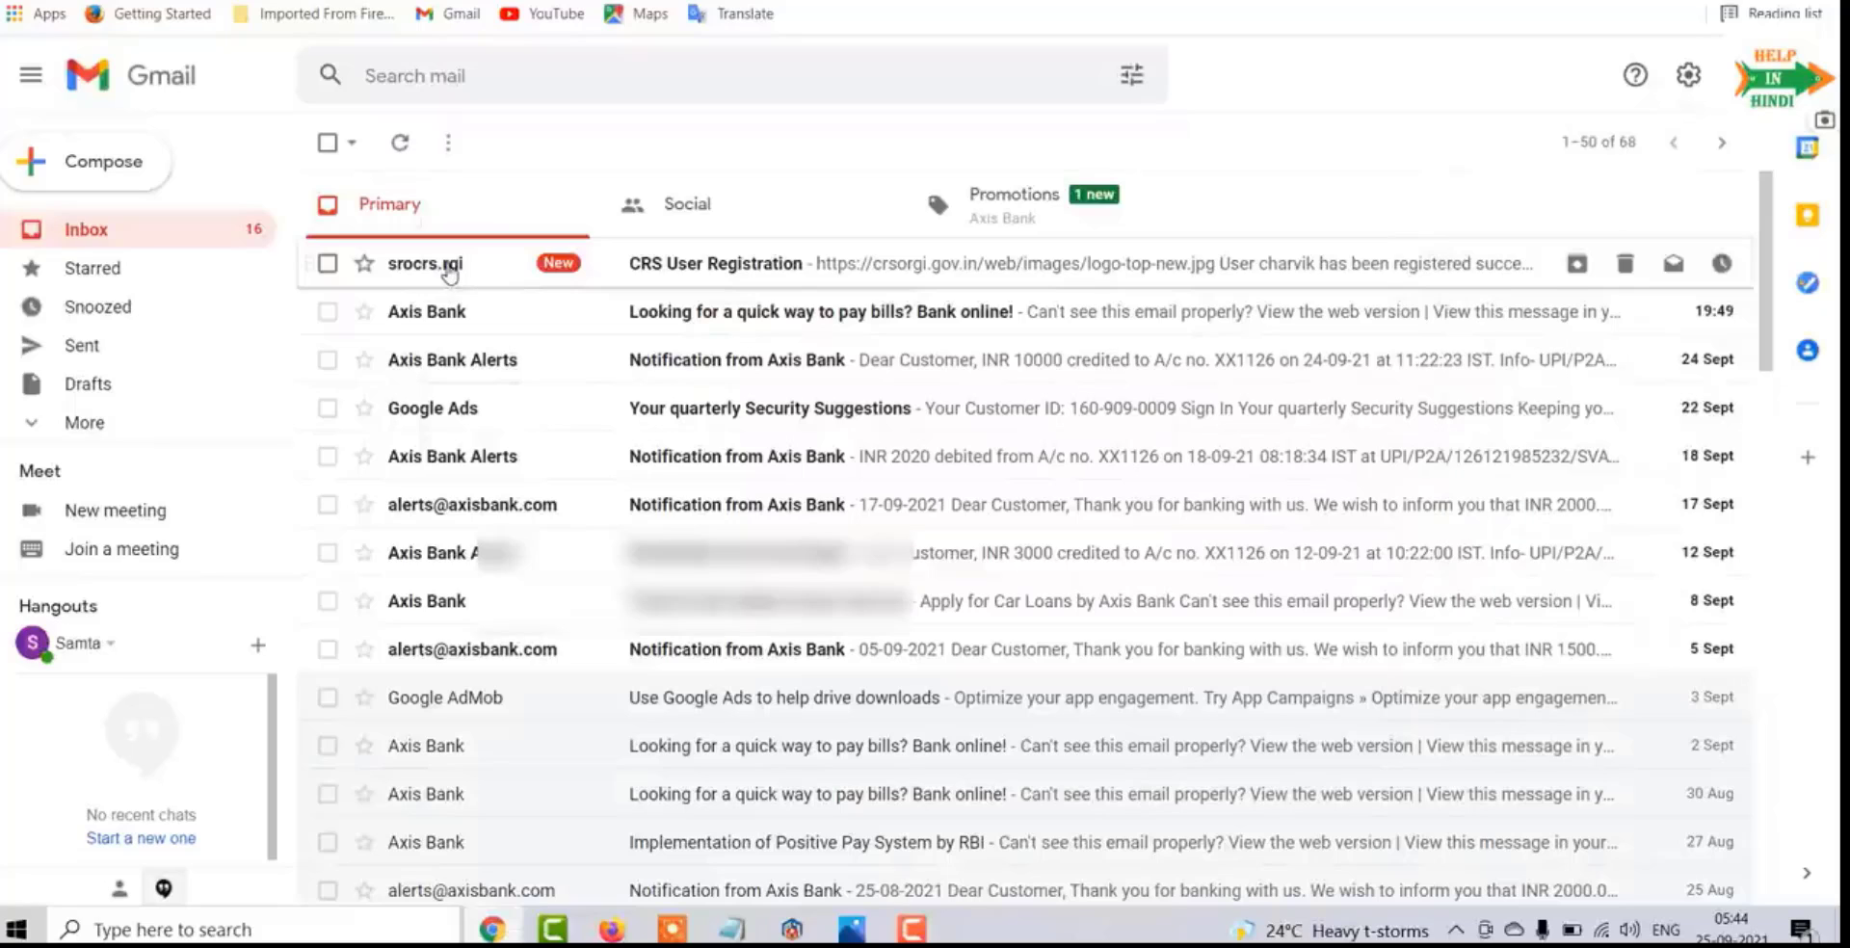
left_click(450, 269)
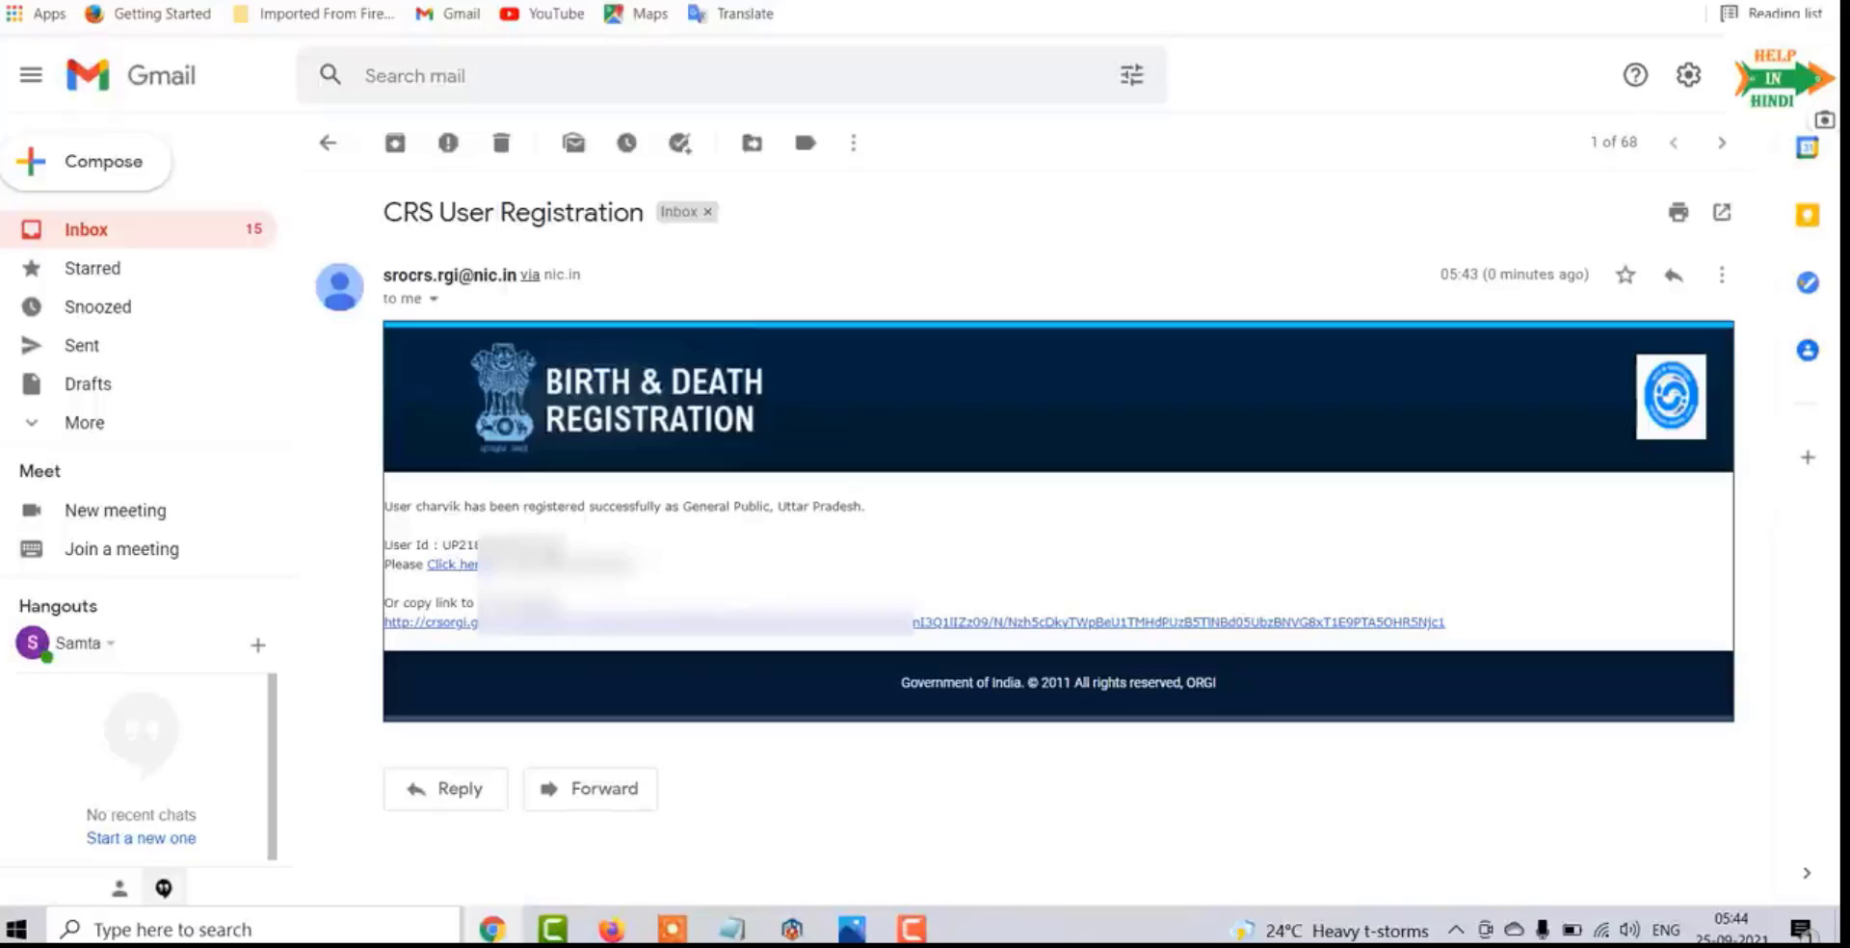
Step: Copy the user ID from the registration email and open its account activation link
double_click(496, 546)
right_click(540, 602)
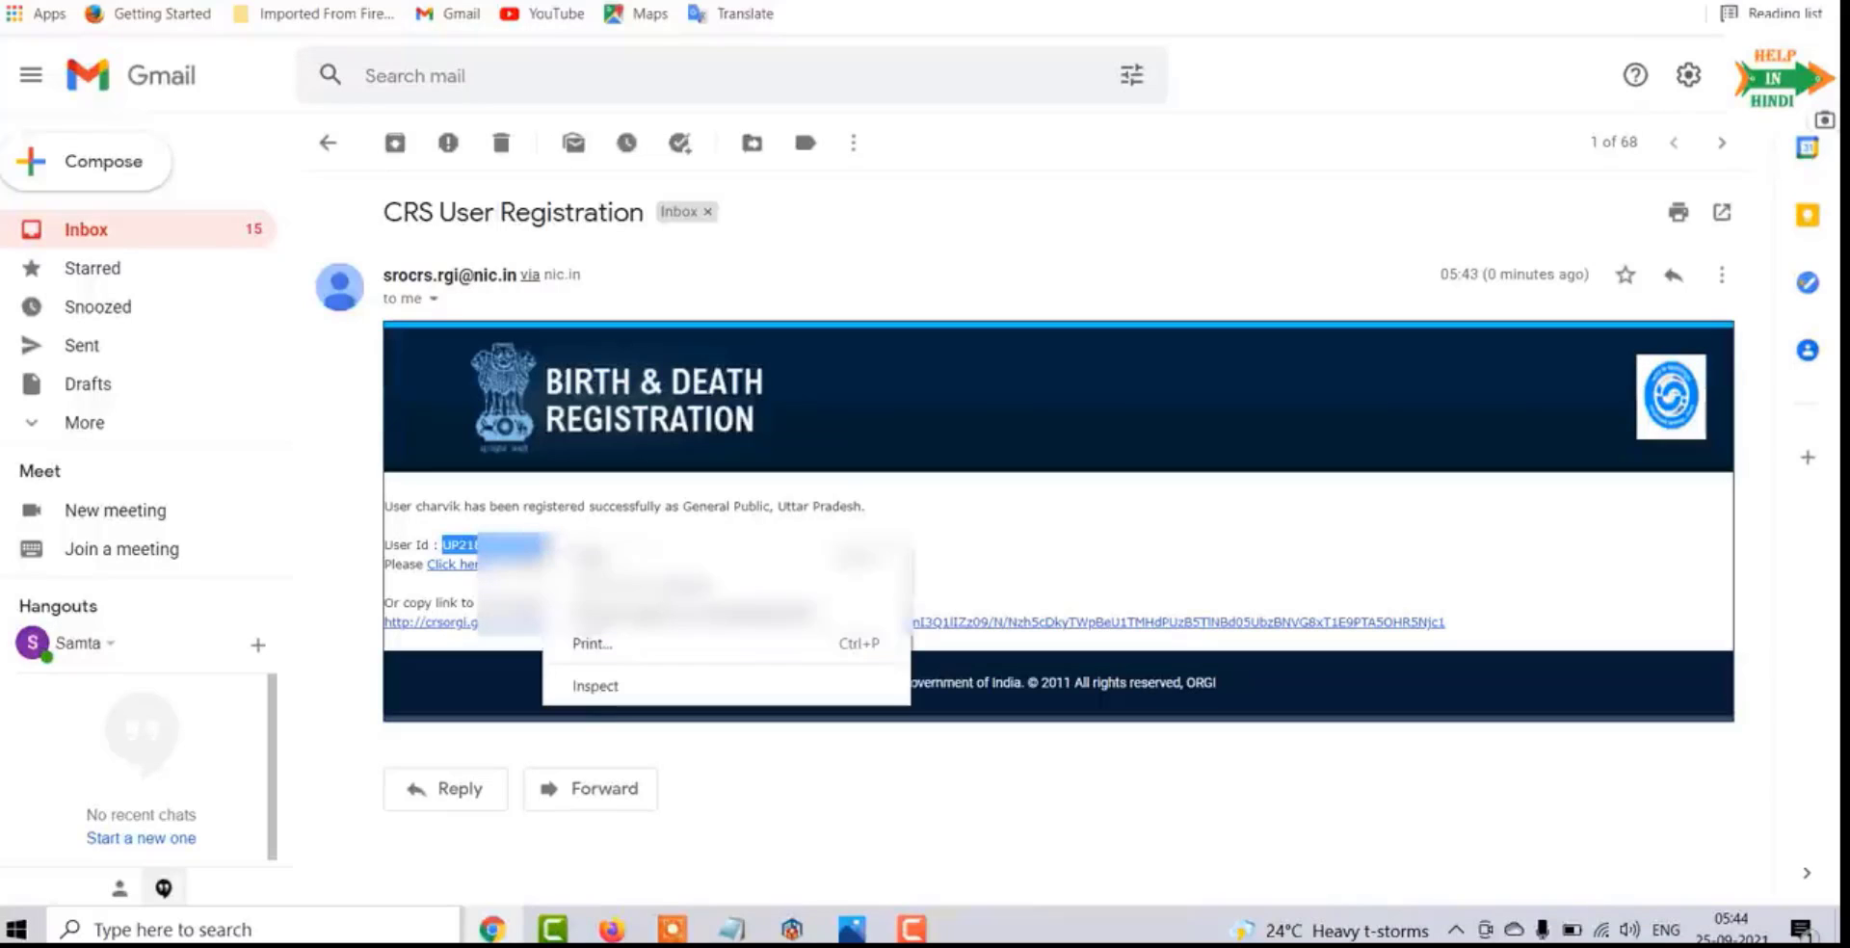
left_click(559, 638)
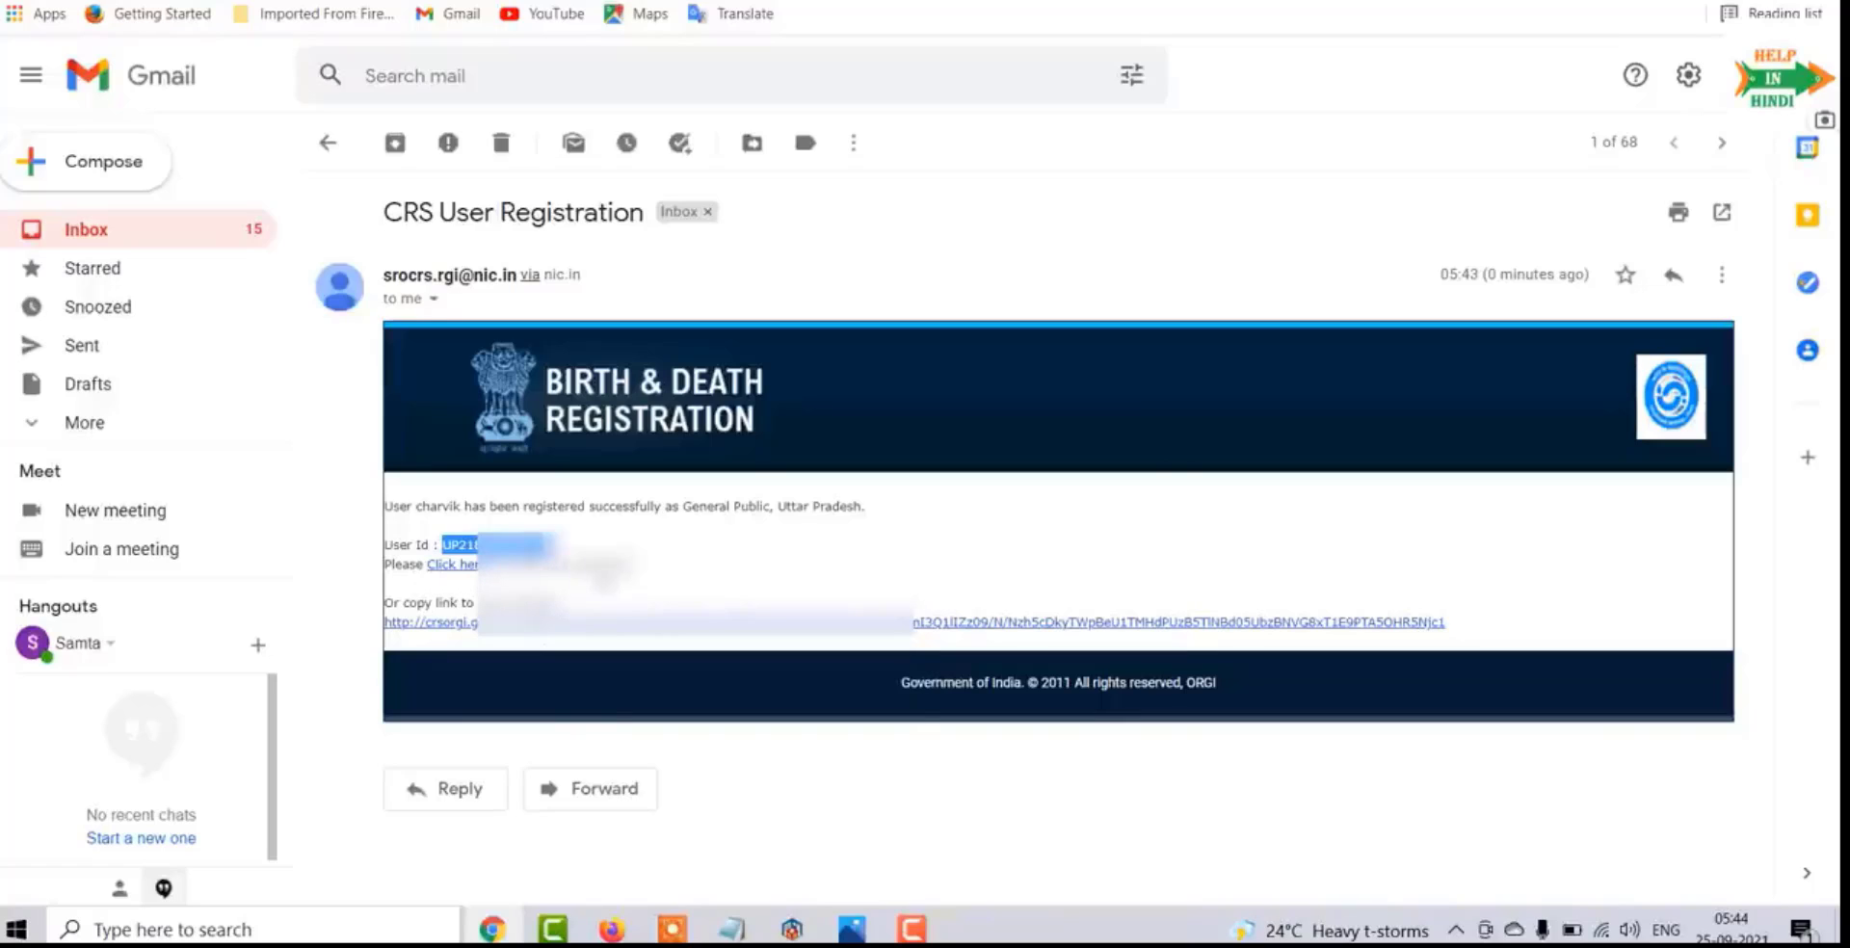
left_click(475, 568)
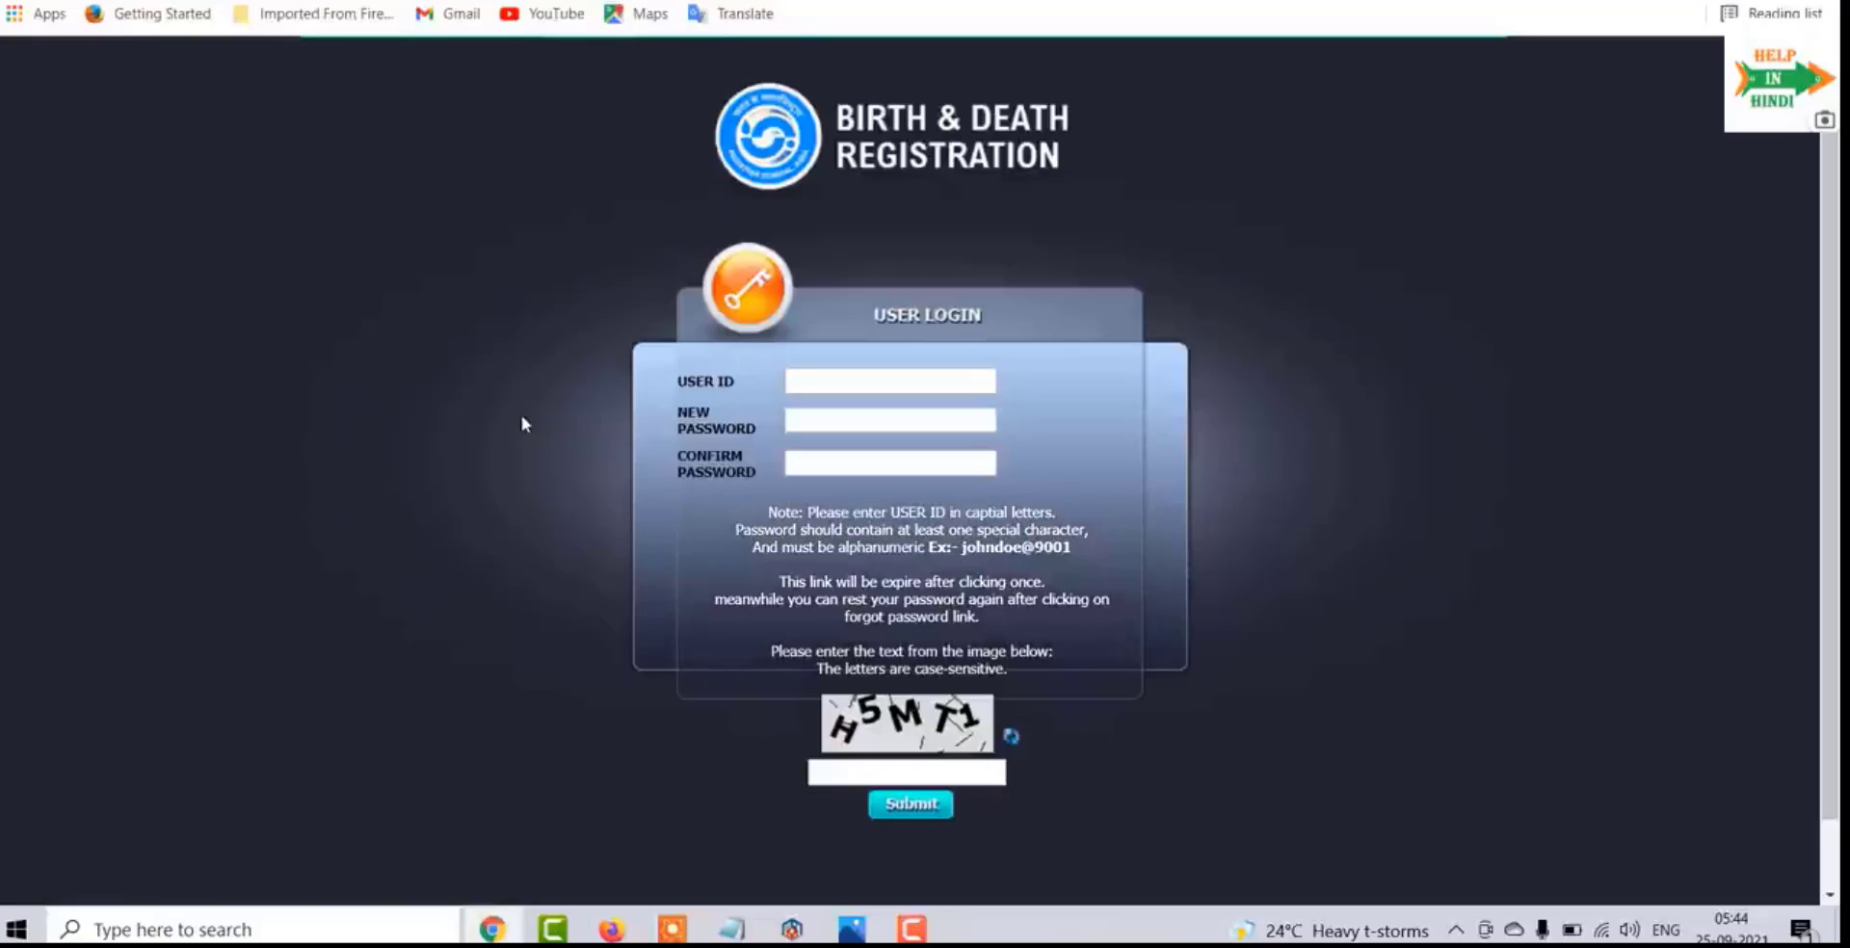
Step: Enter the user ID on the new-password form and log in to the Birth & Death Registration portal
left_click(883, 379)
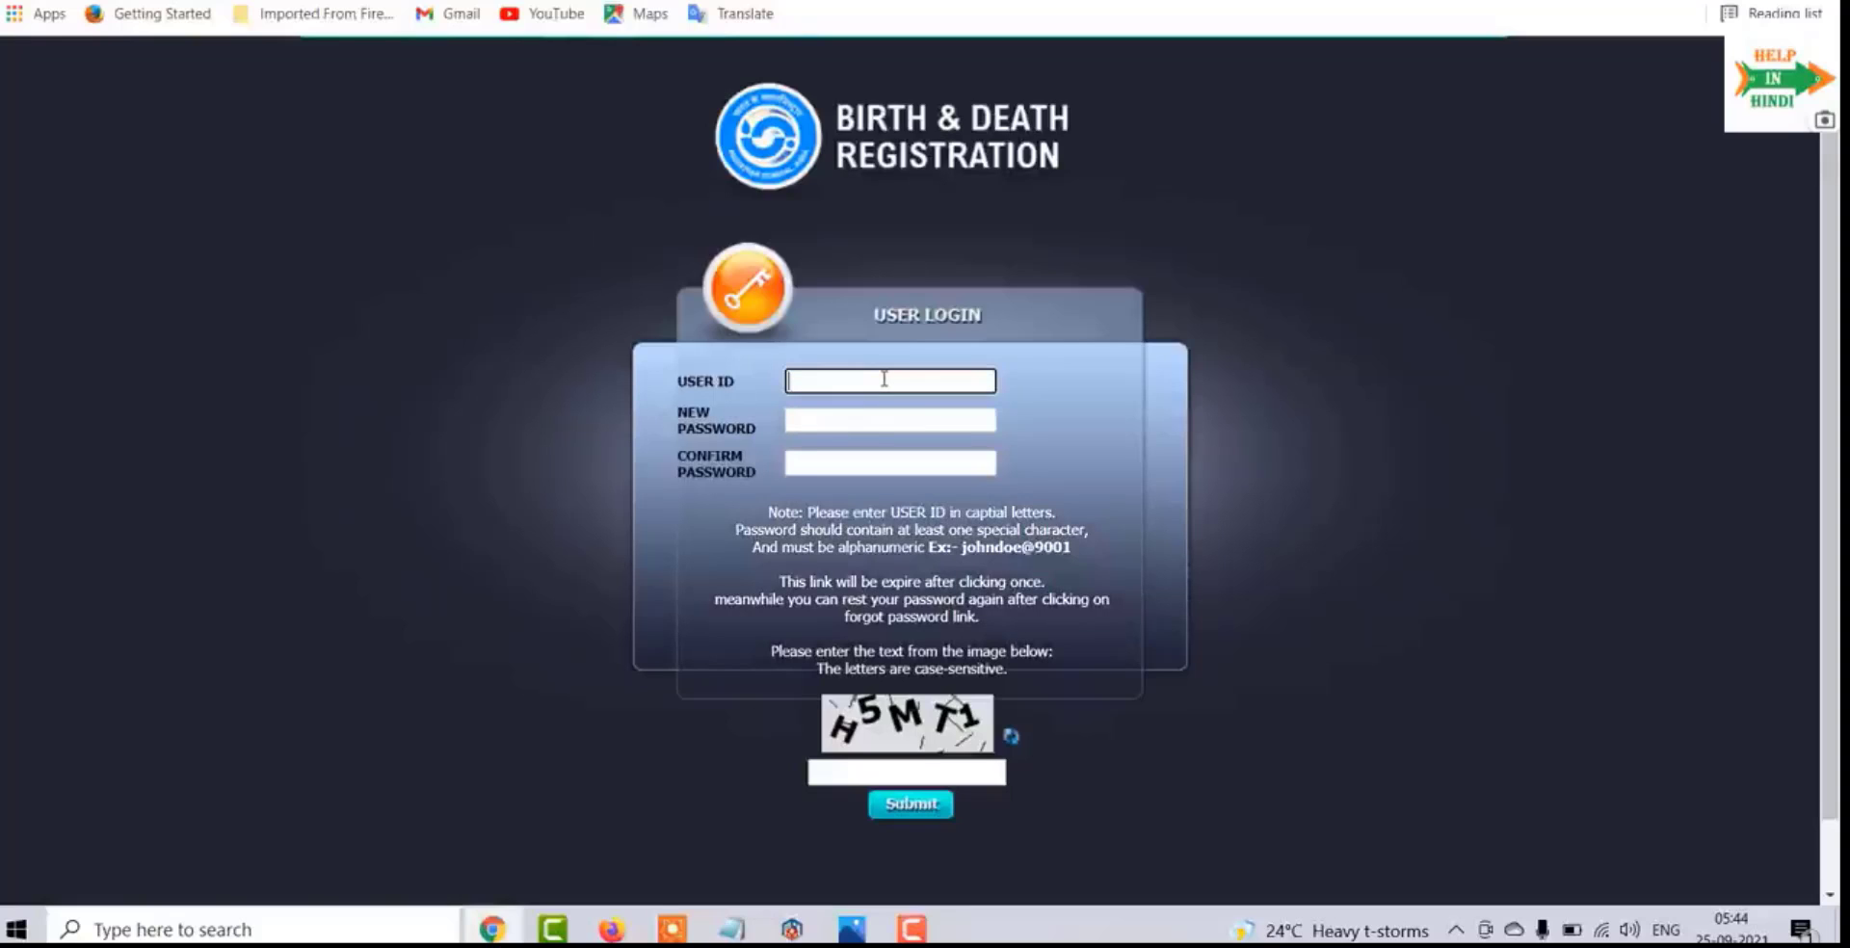
type("UP2")
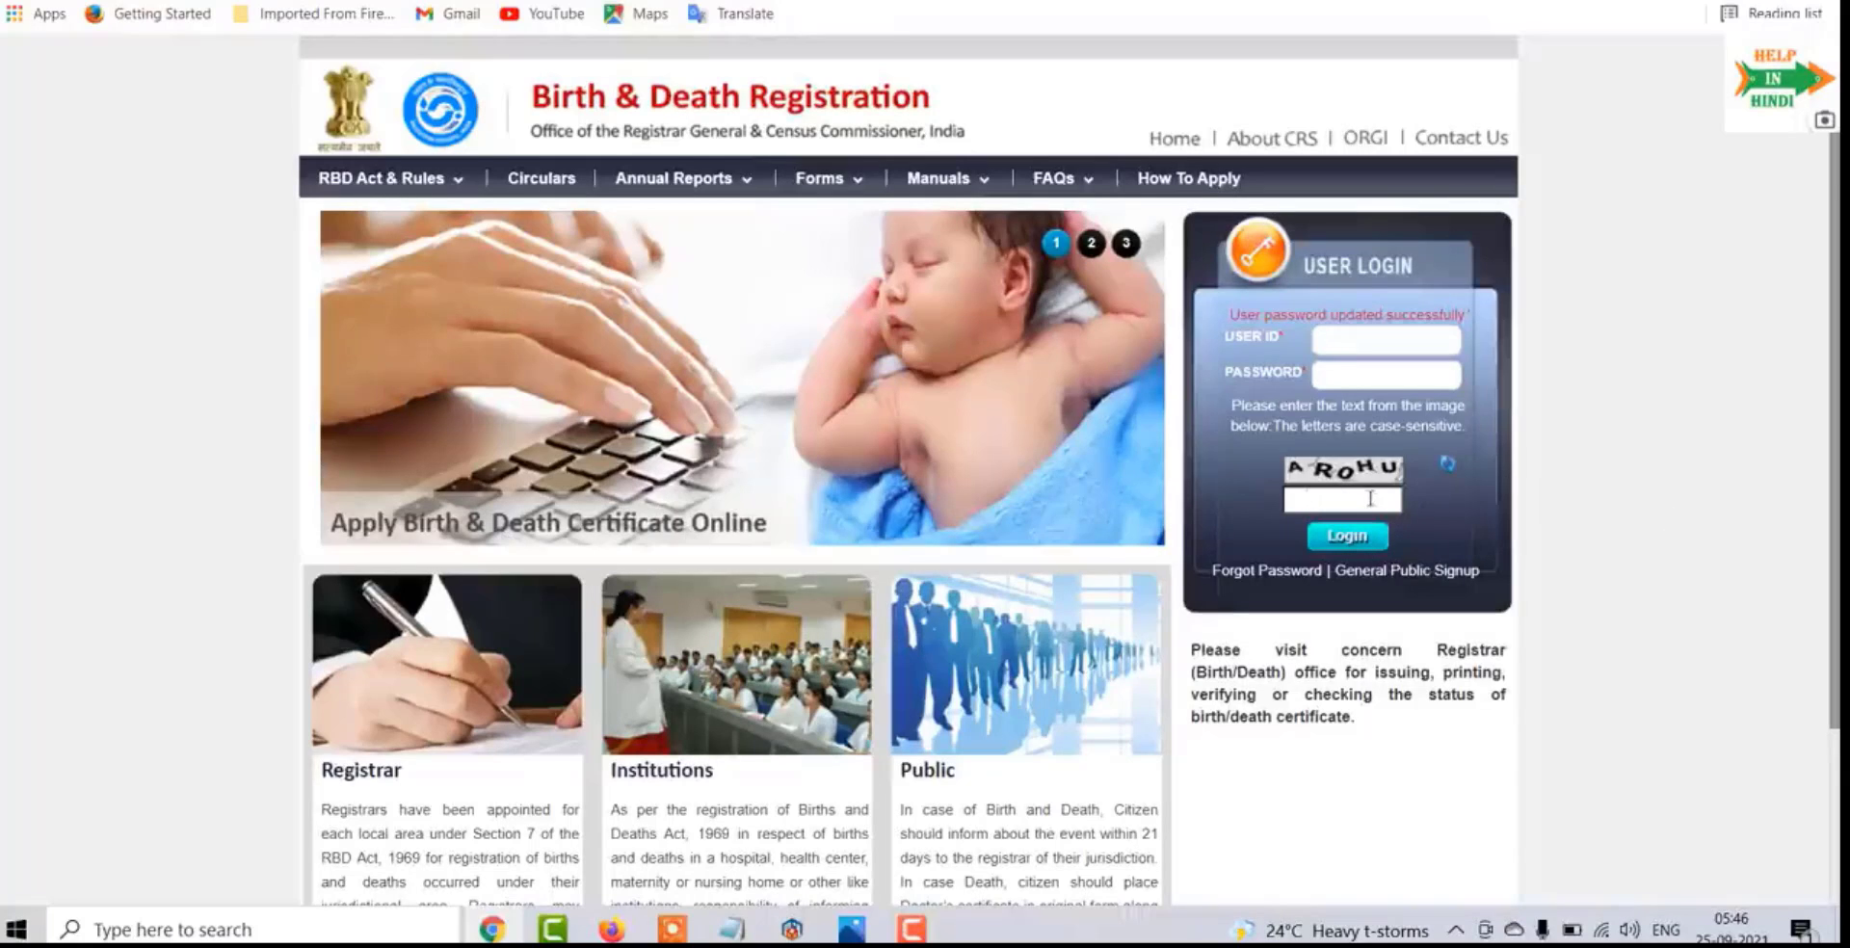
left_click(1347, 536)
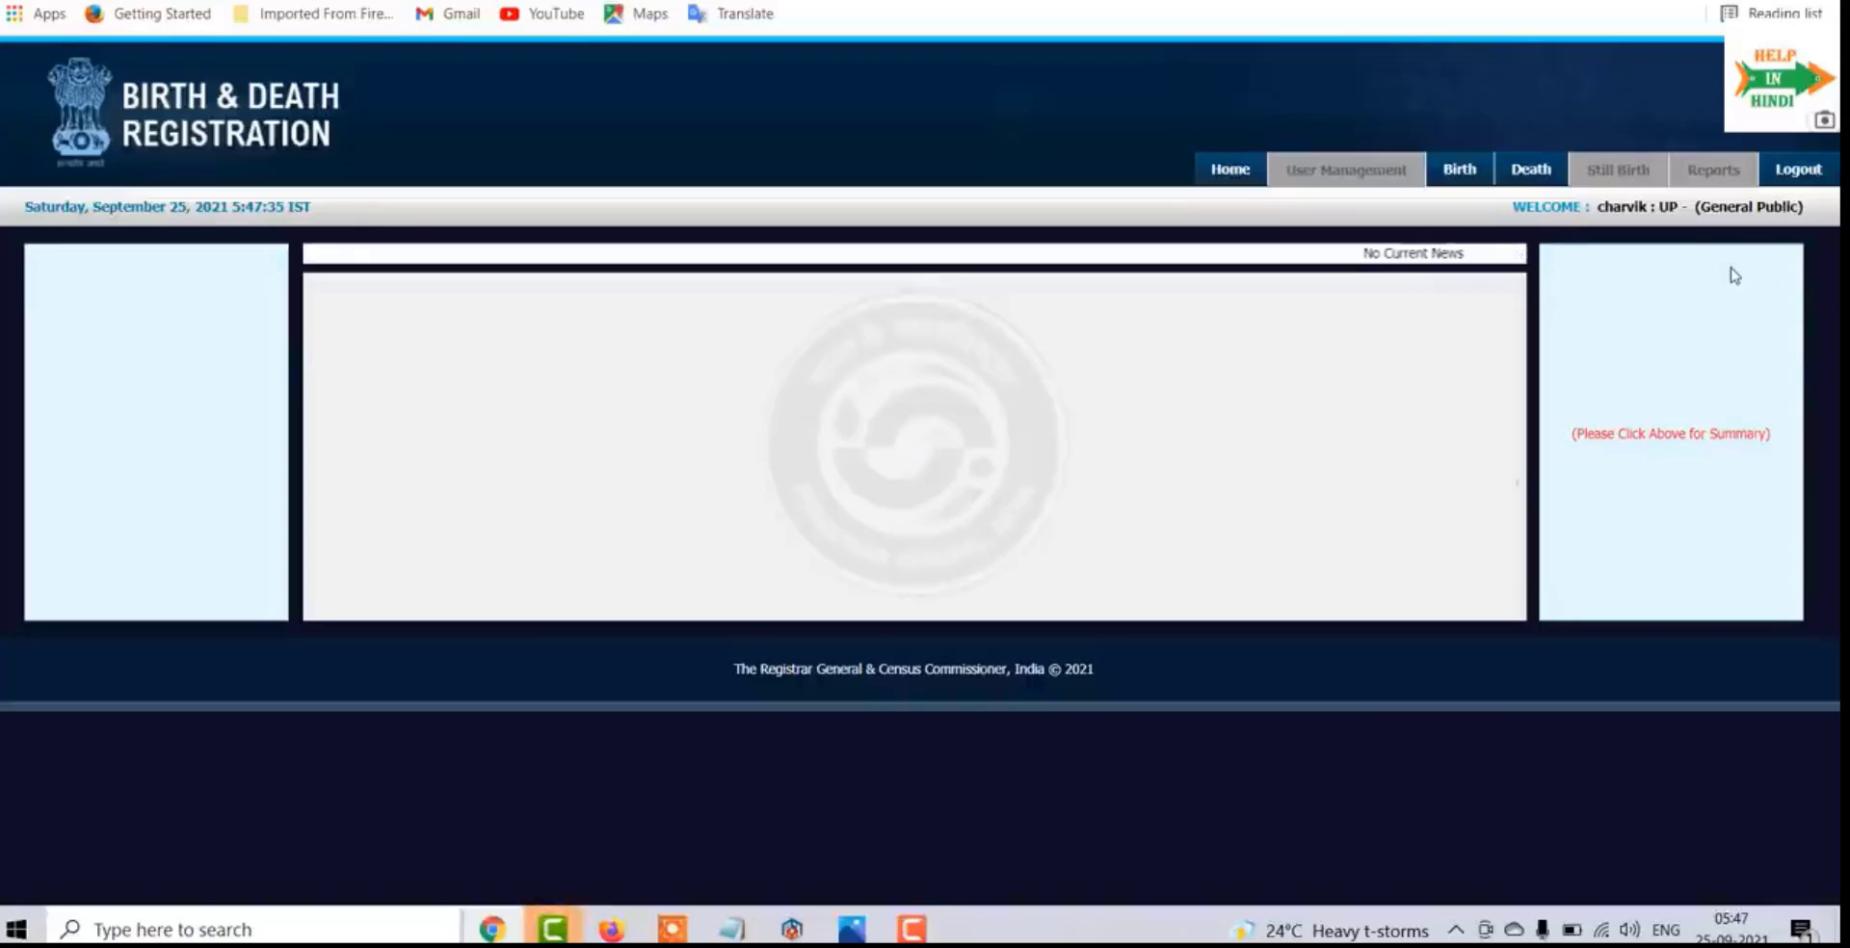
Step: Open the birth registration form and set its secondary language to Hindi
mouse_move(1514, 176)
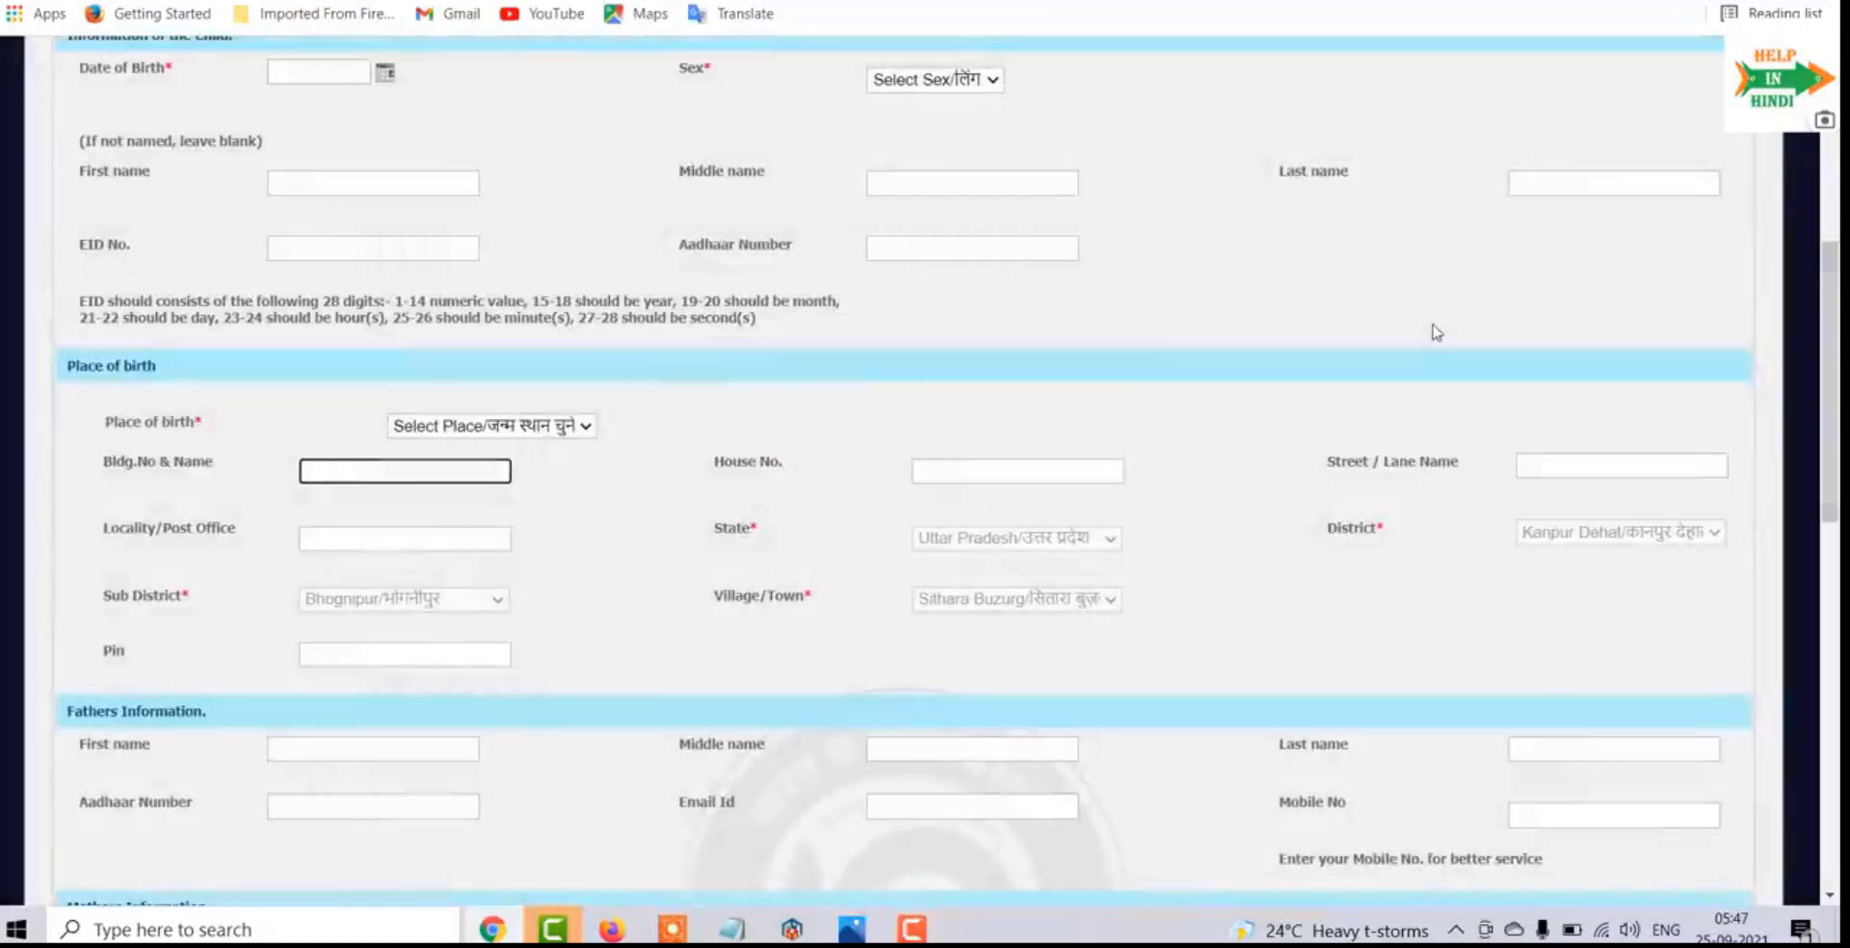
scroll(1416, 366, "up", 5)
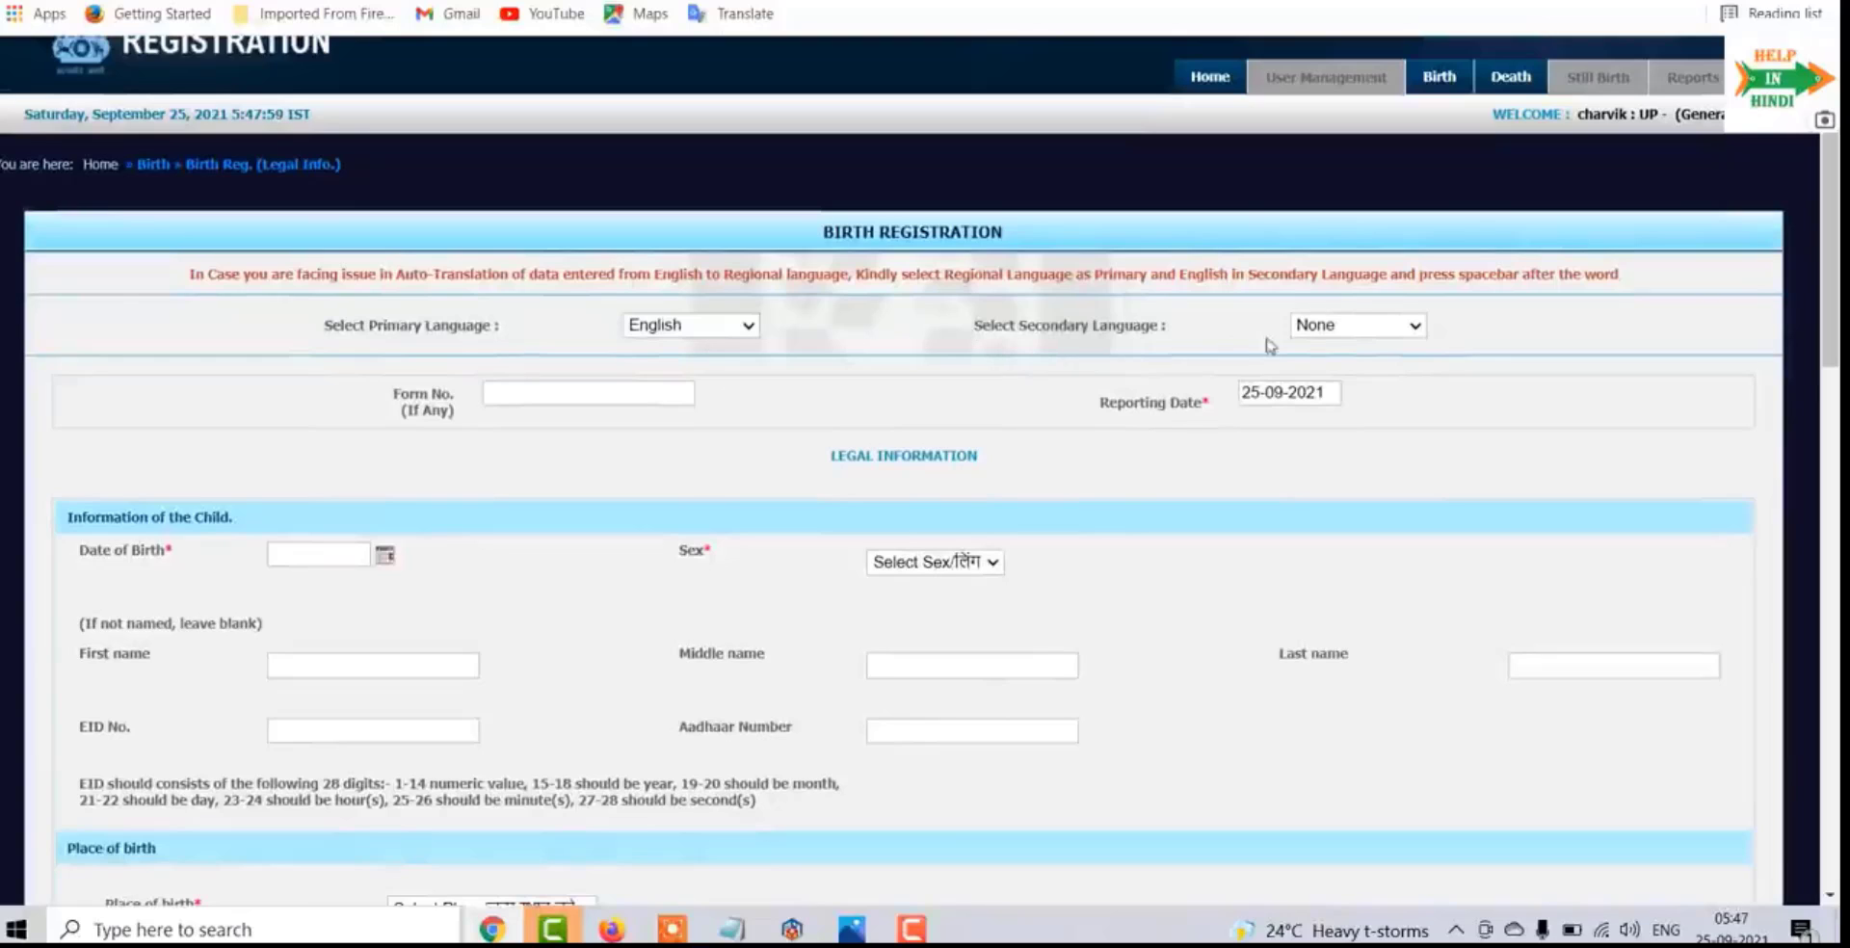
left_click(1341, 332)
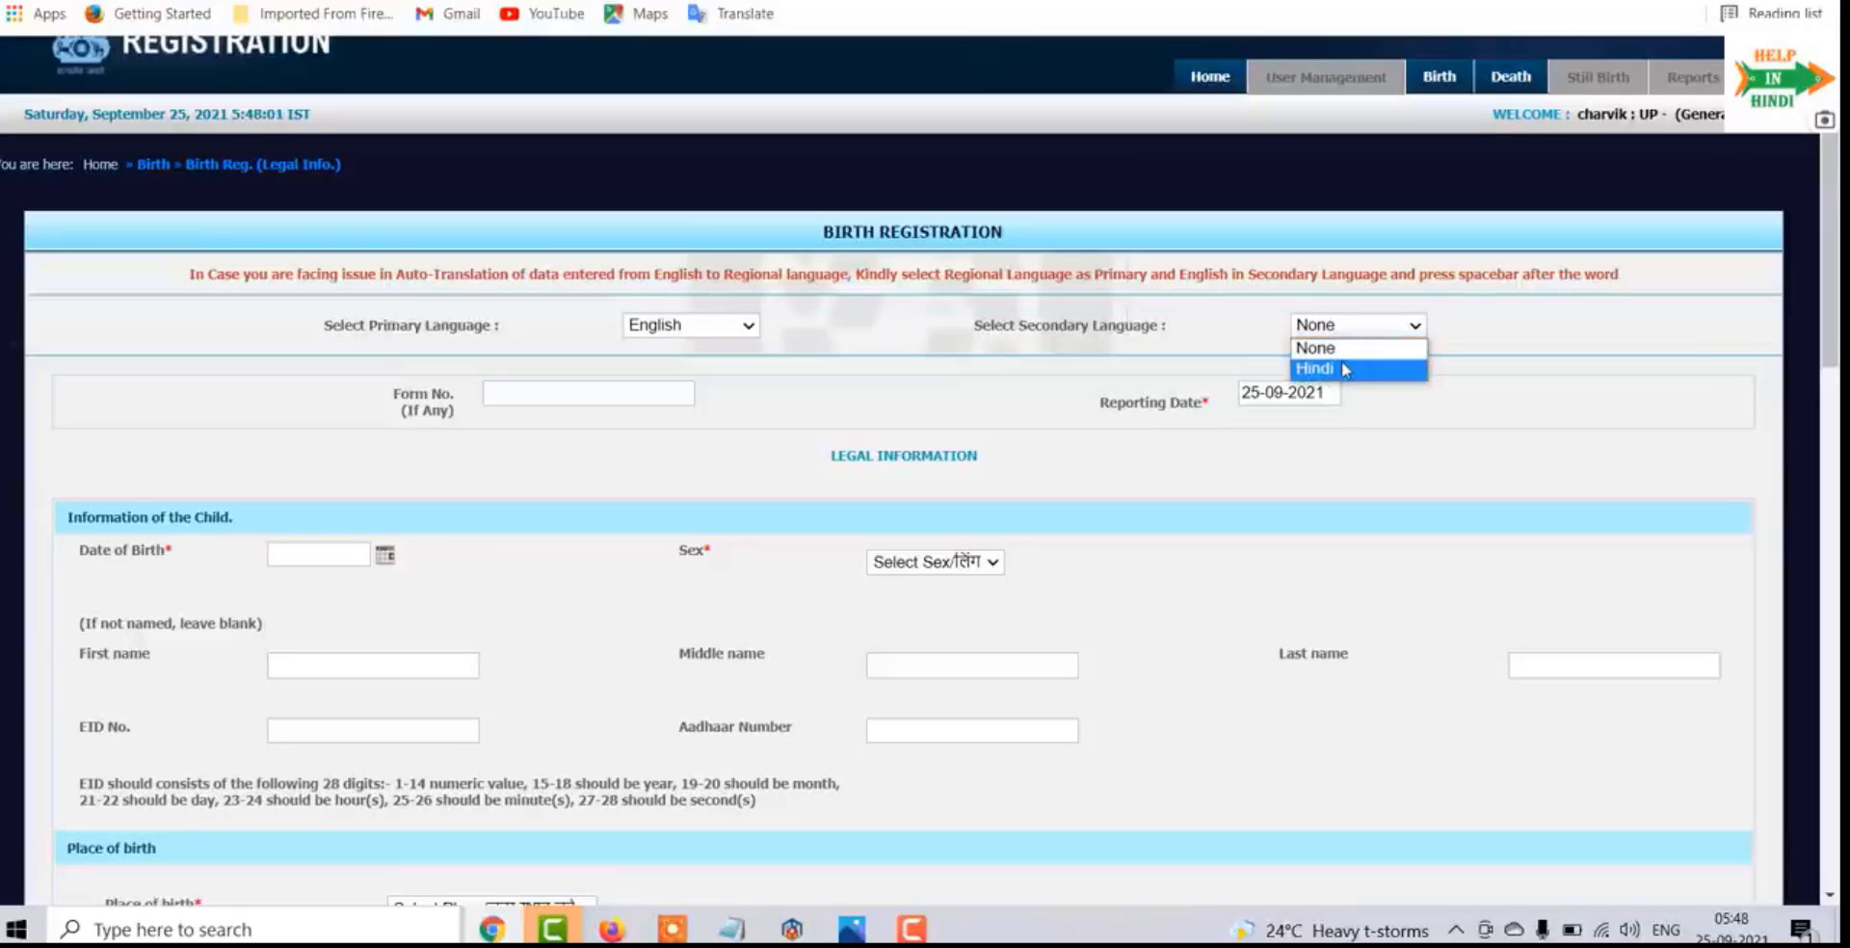
left_click(1346, 369)
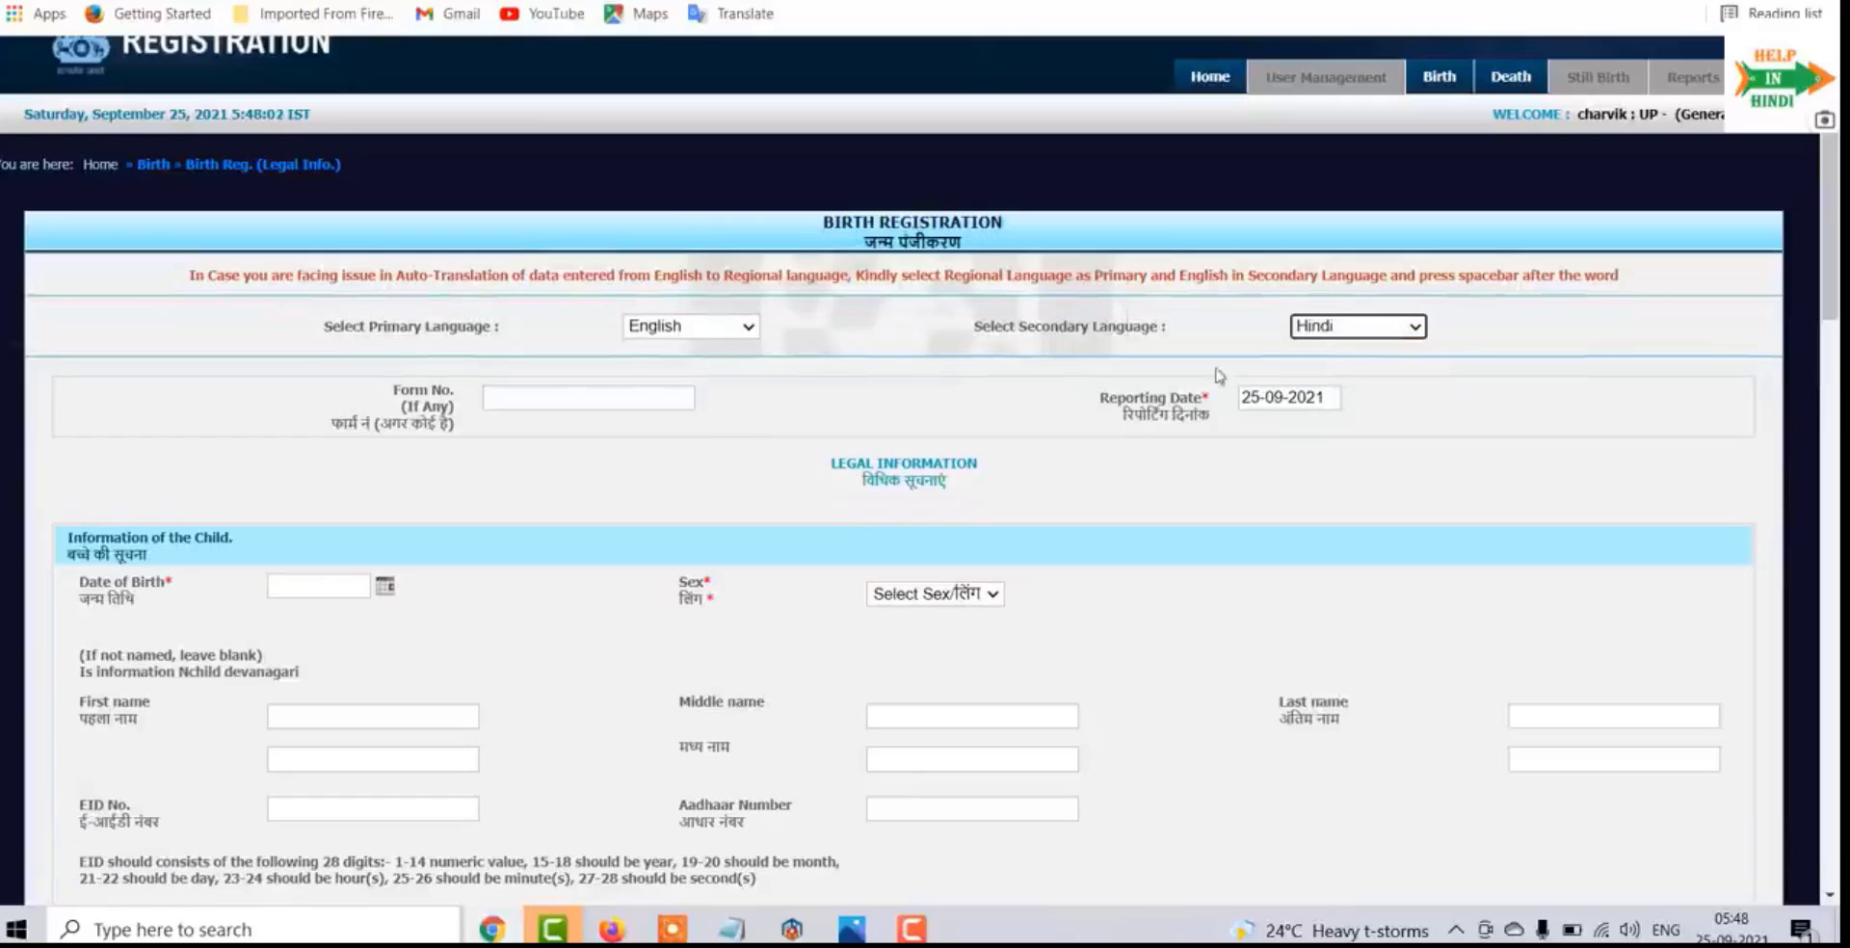
Step: Set the form number to 01 on the birth registration form
left_click(585, 395)
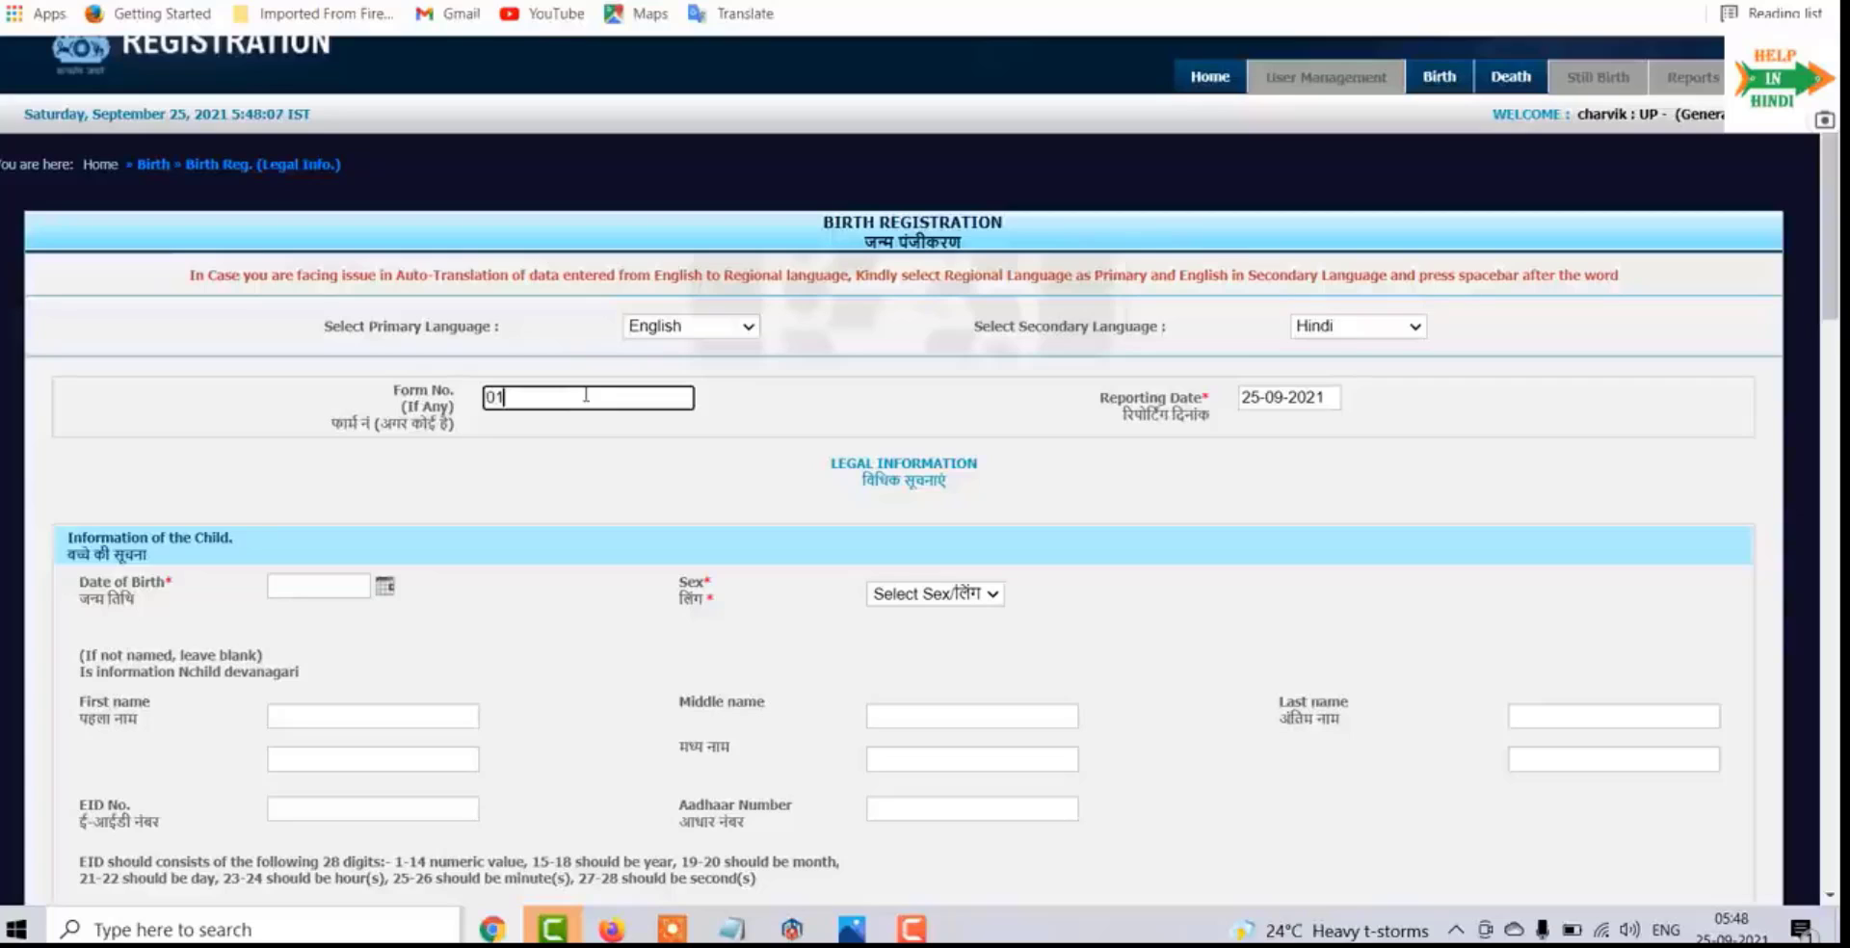
left_click(828, 412)
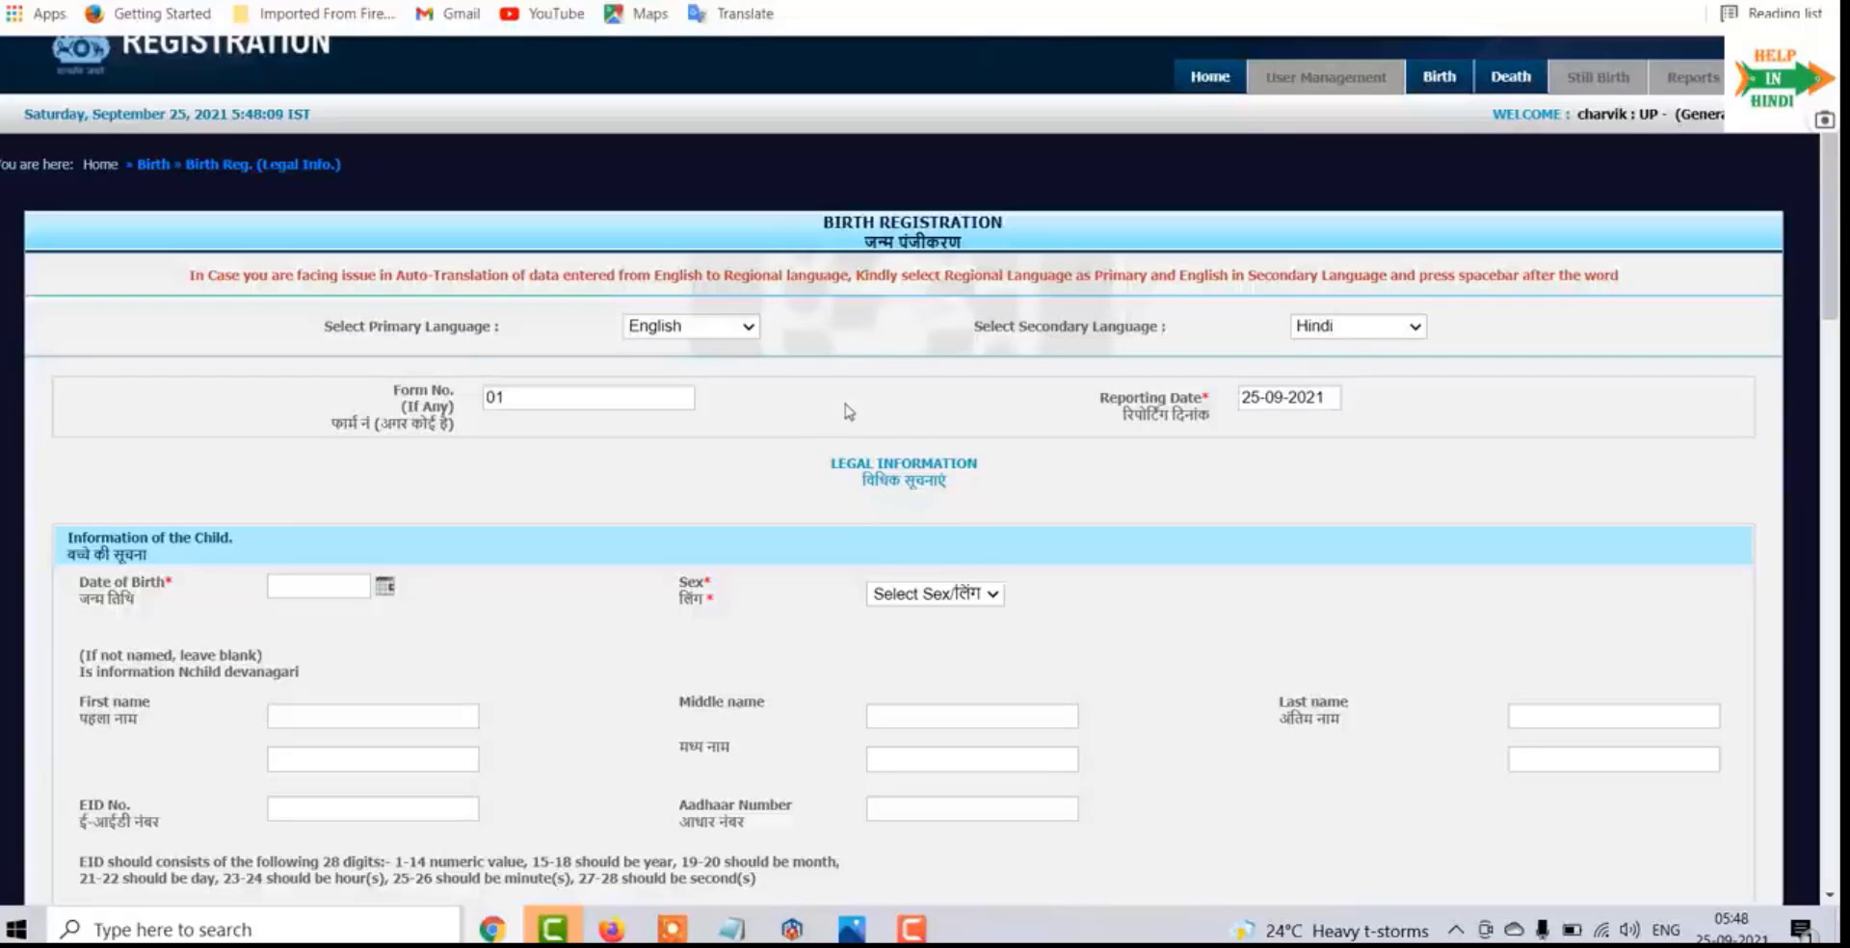
left_click(1258, 404)
Step: Pick the child's date of birth from the calendar and set the sex to Male
scroll(1233, 451, "down", 3)
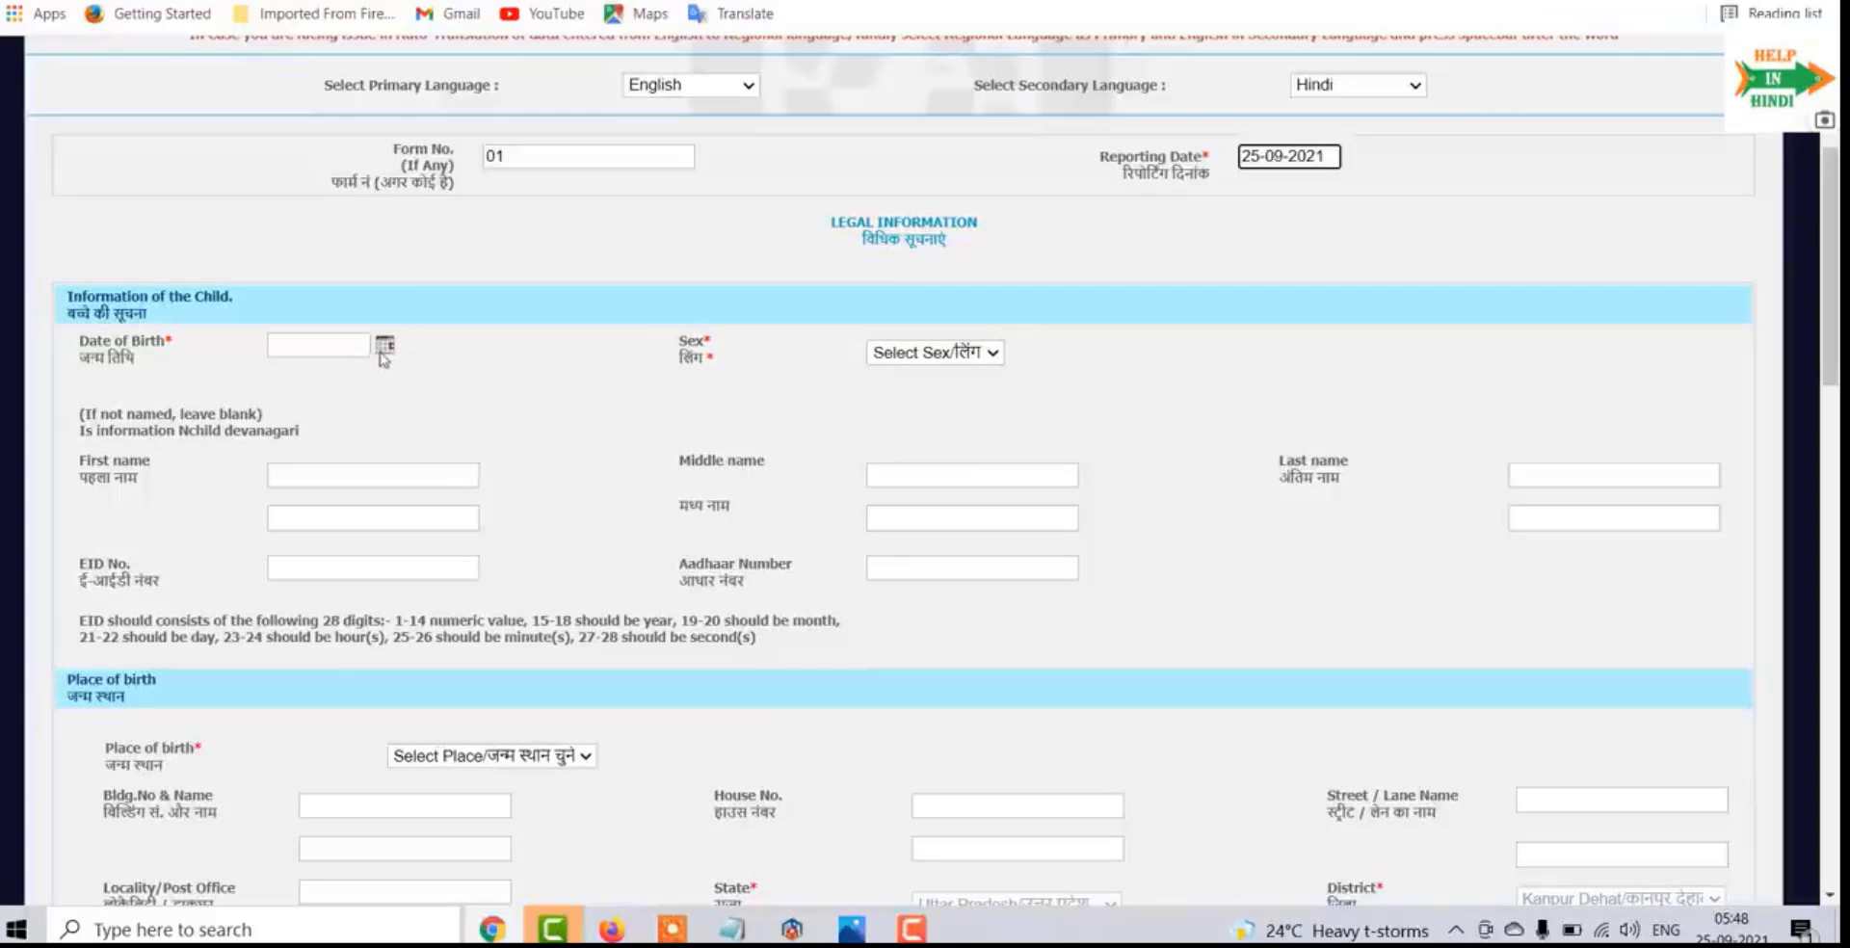
left_click(384, 349)
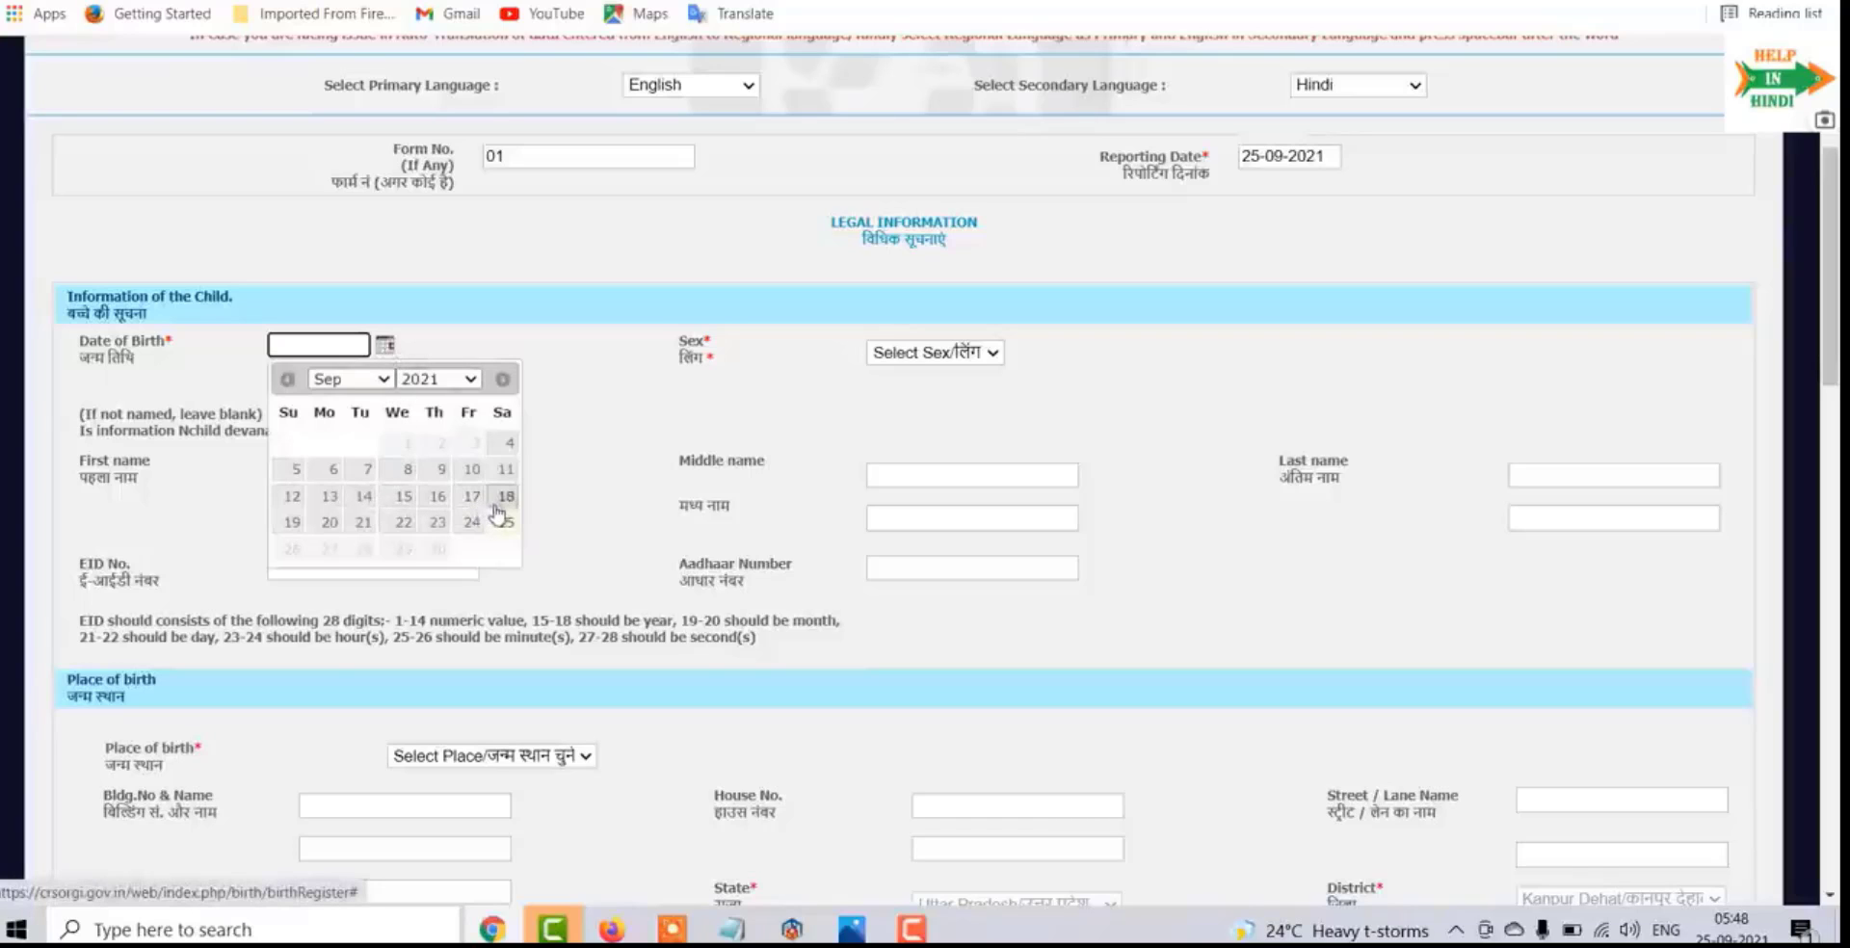
left_click(292, 522)
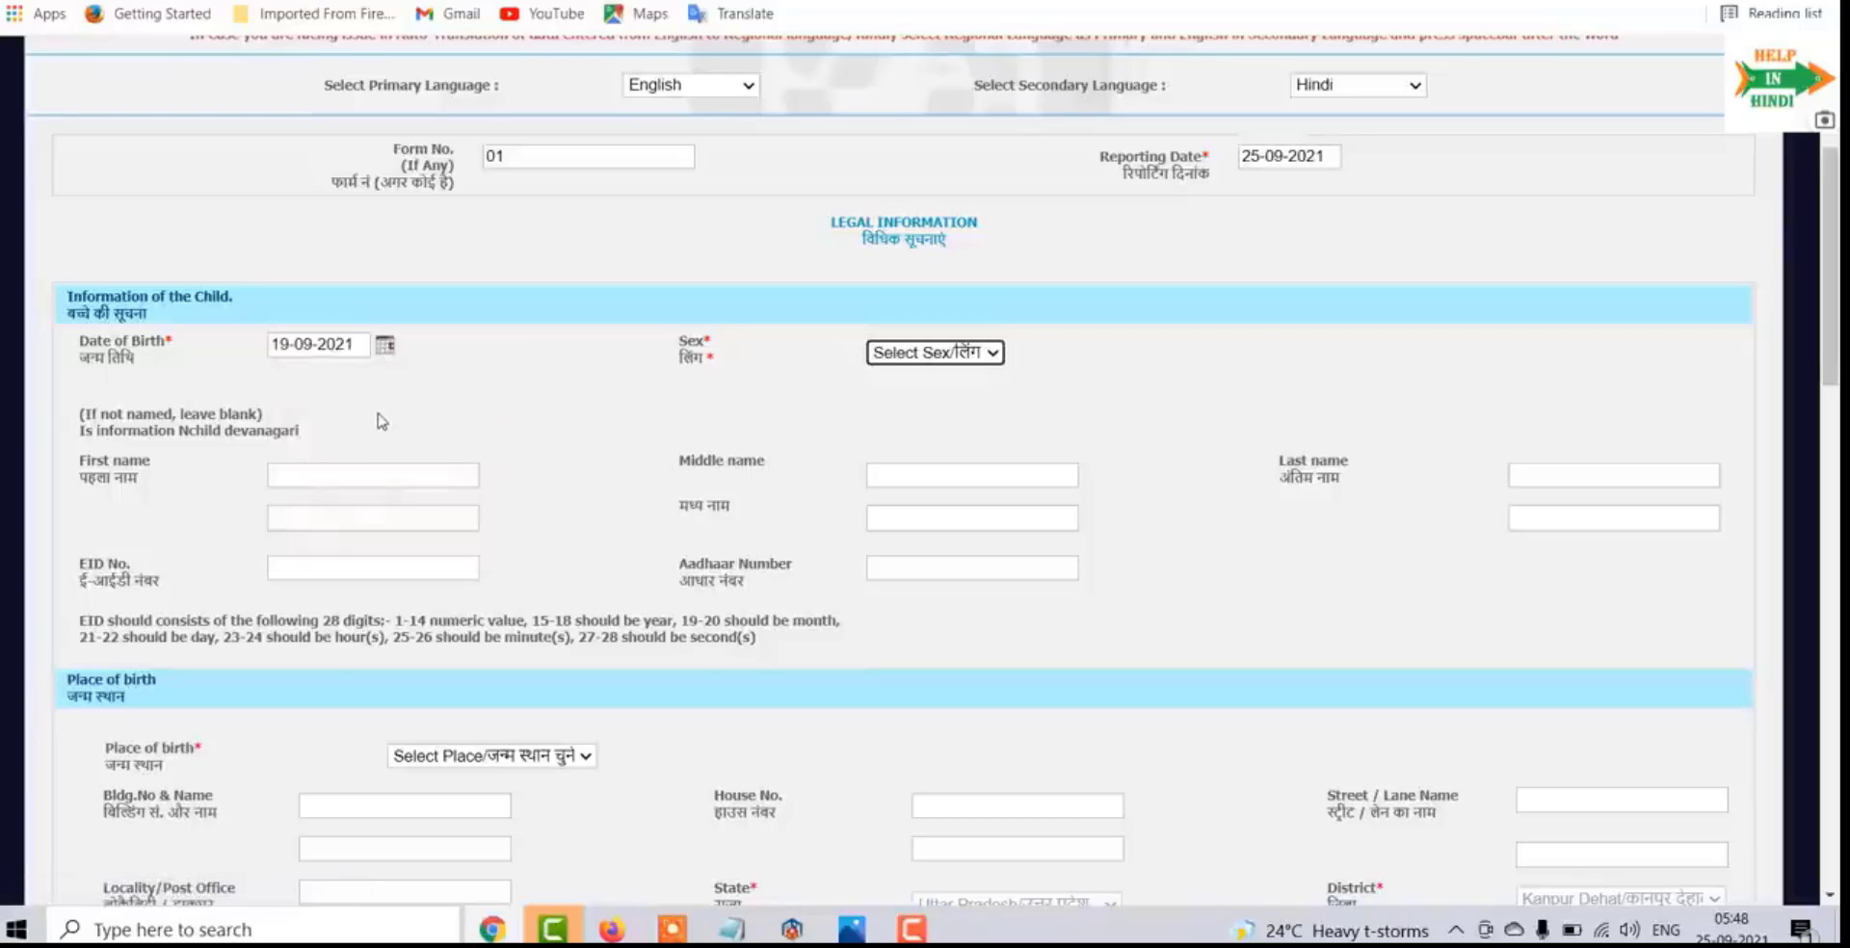
left_click(991, 354)
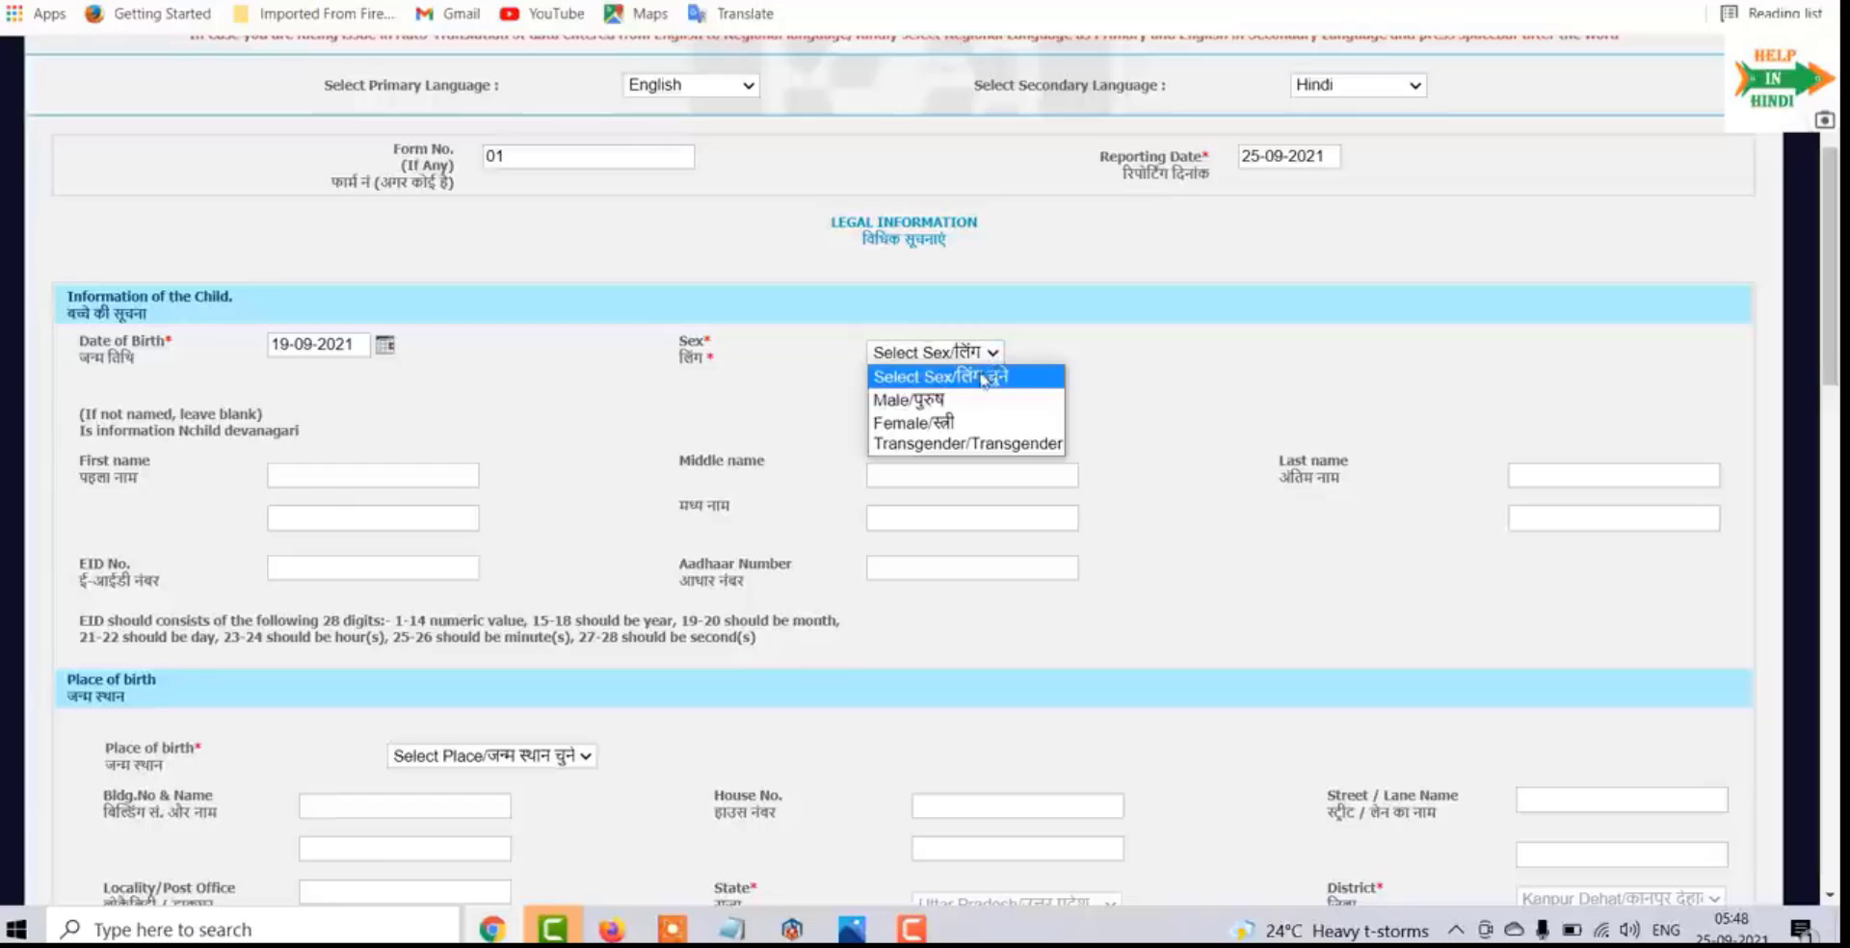
left_click(965, 399)
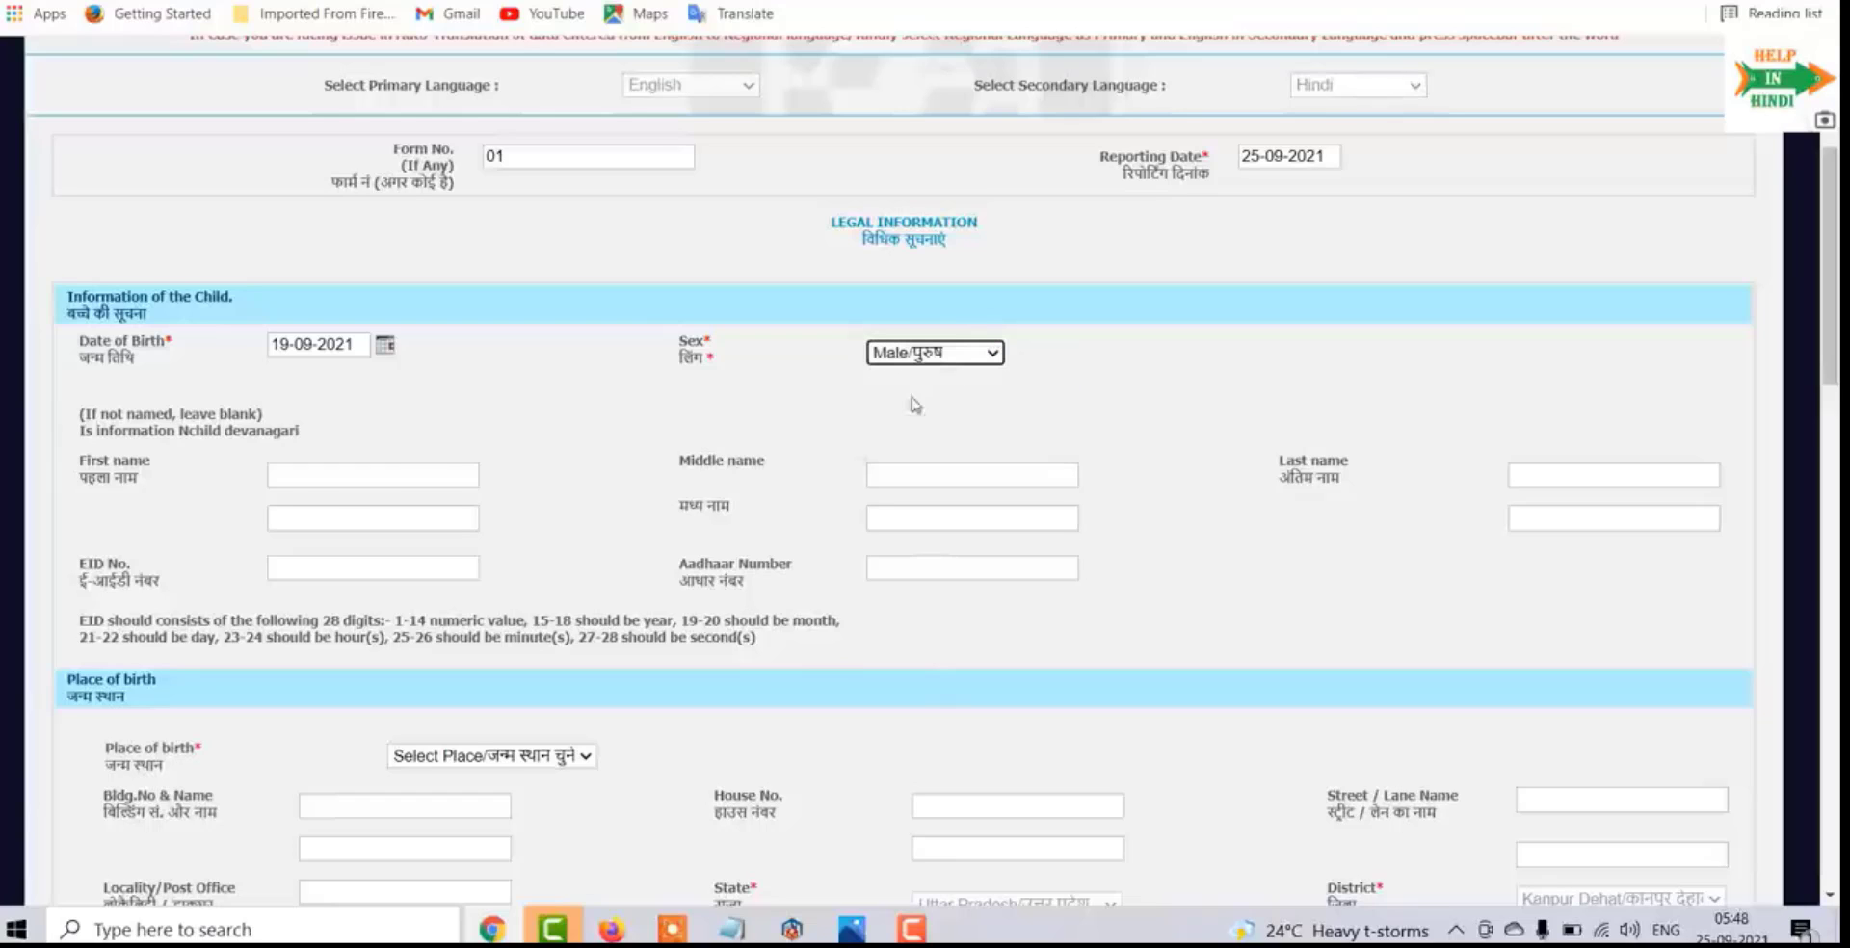
Step: Set the place of birth to House
scroll(390, 463, "down", 1)
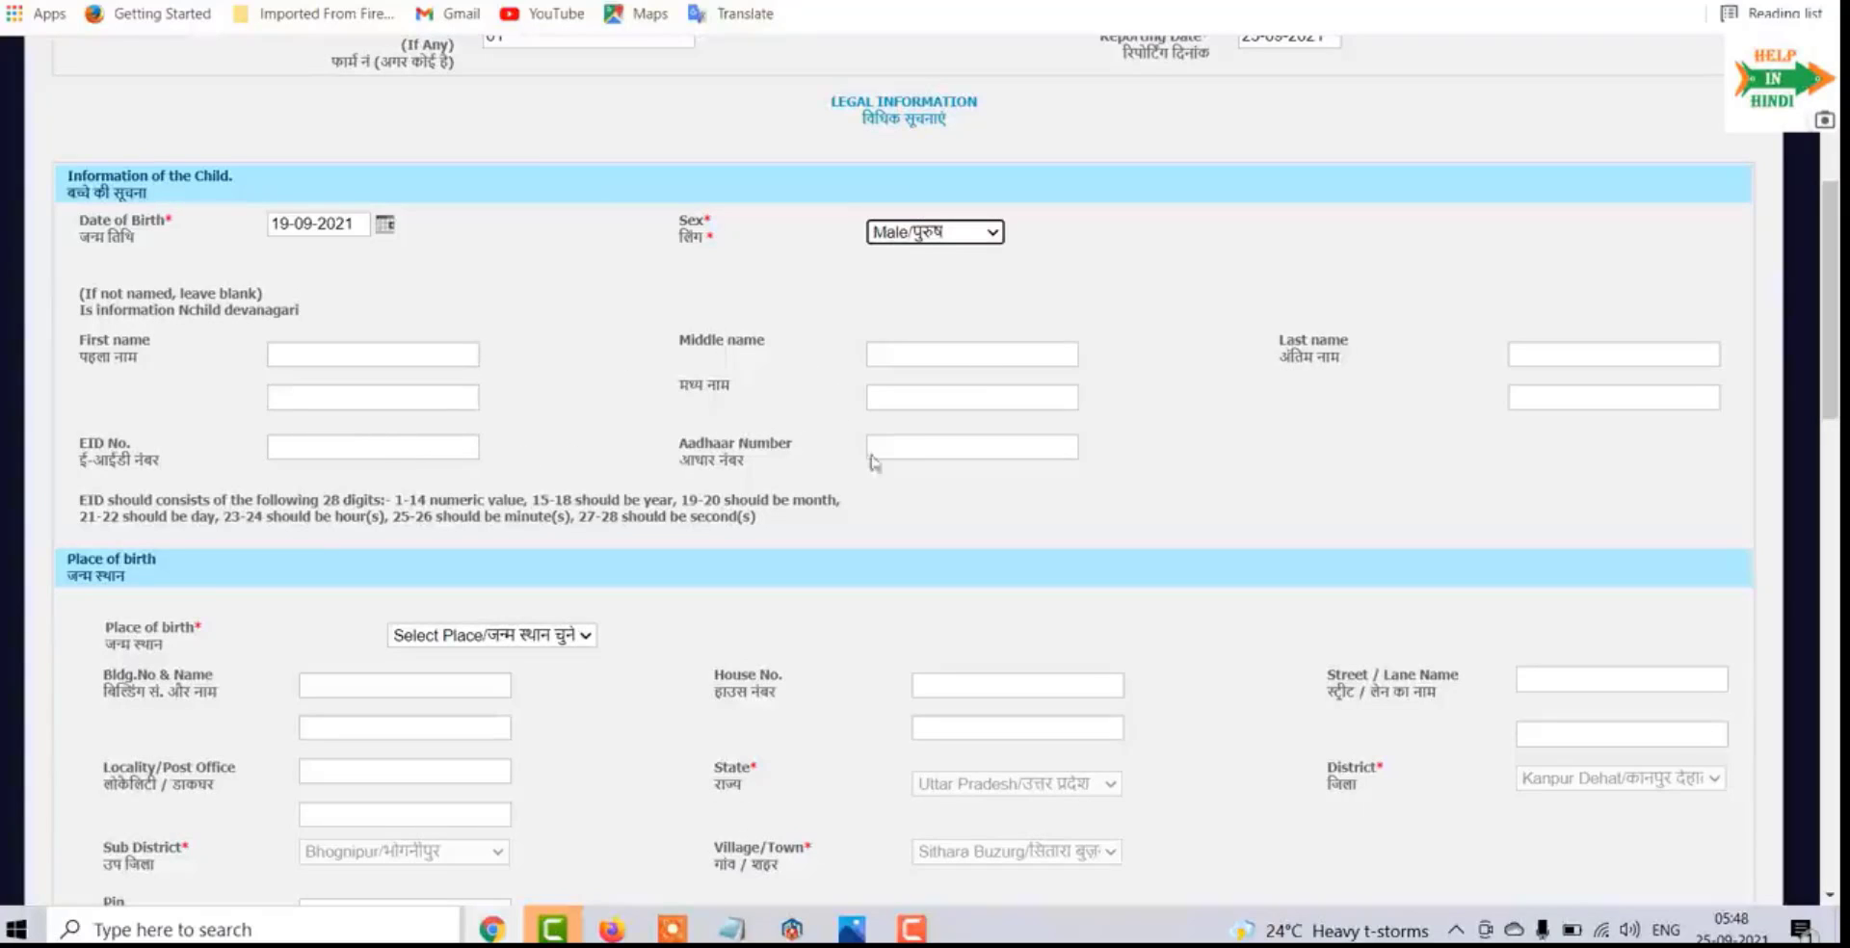
scroll(896, 461, "down", 1)
scroll(872, 414, "down", 2)
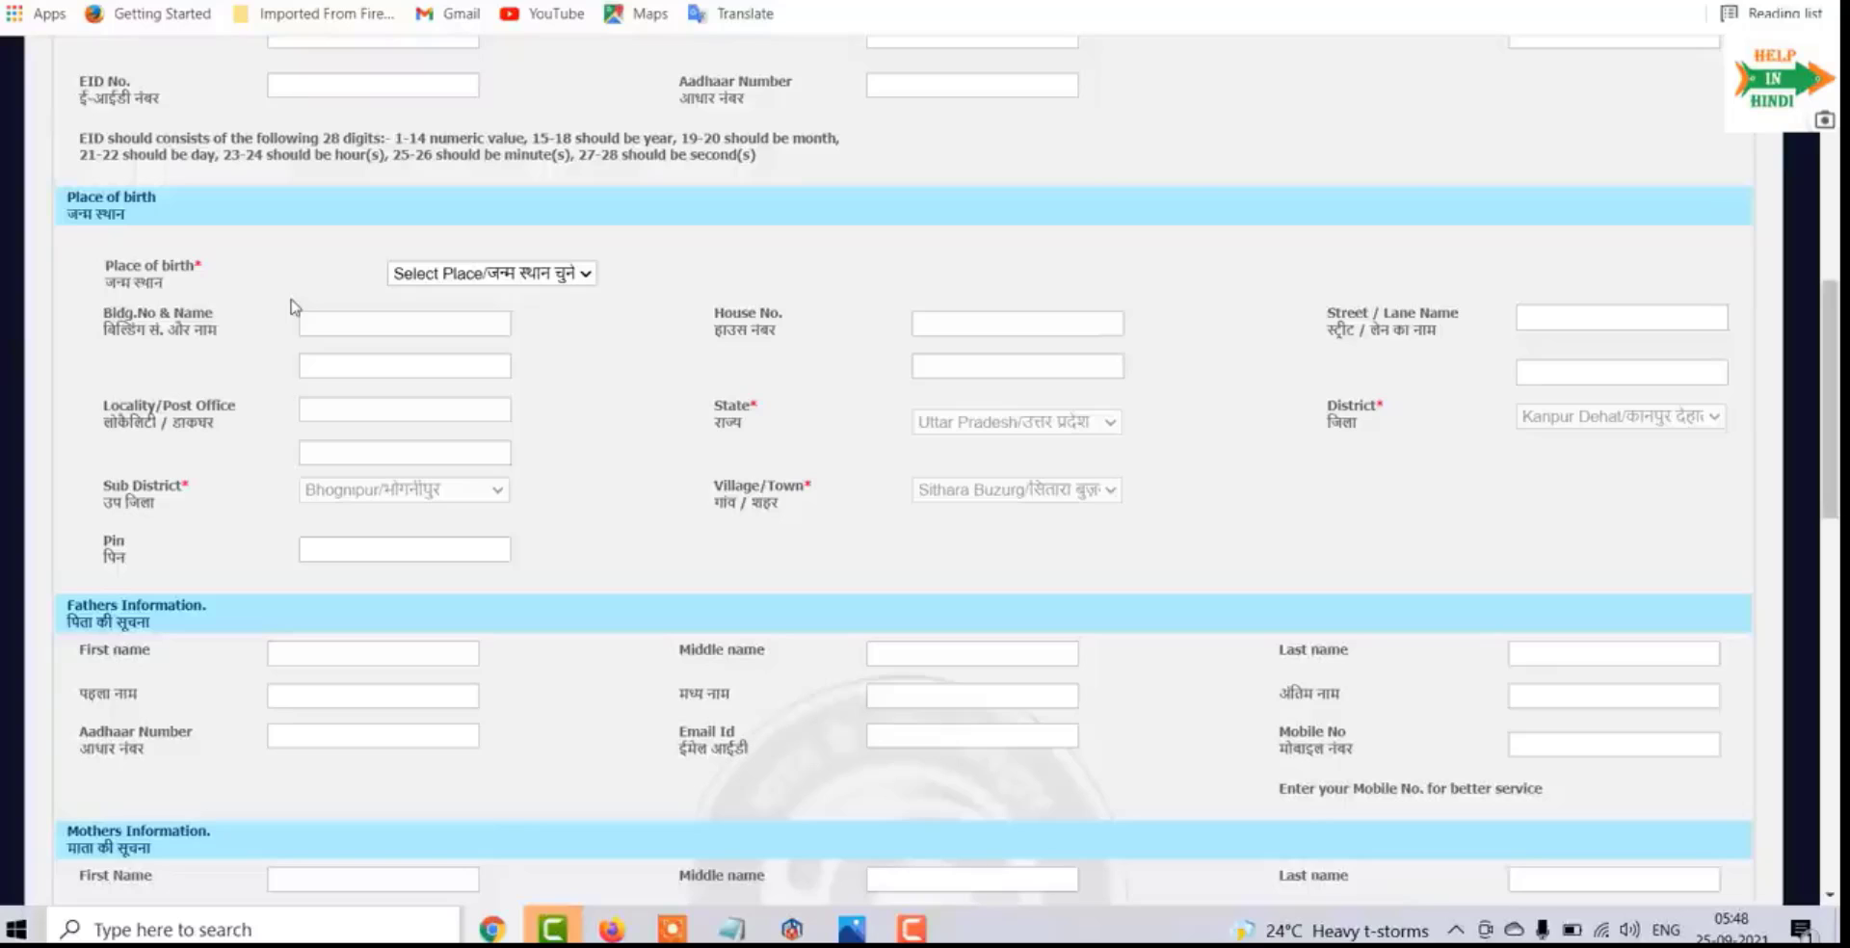
left_click(588, 275)
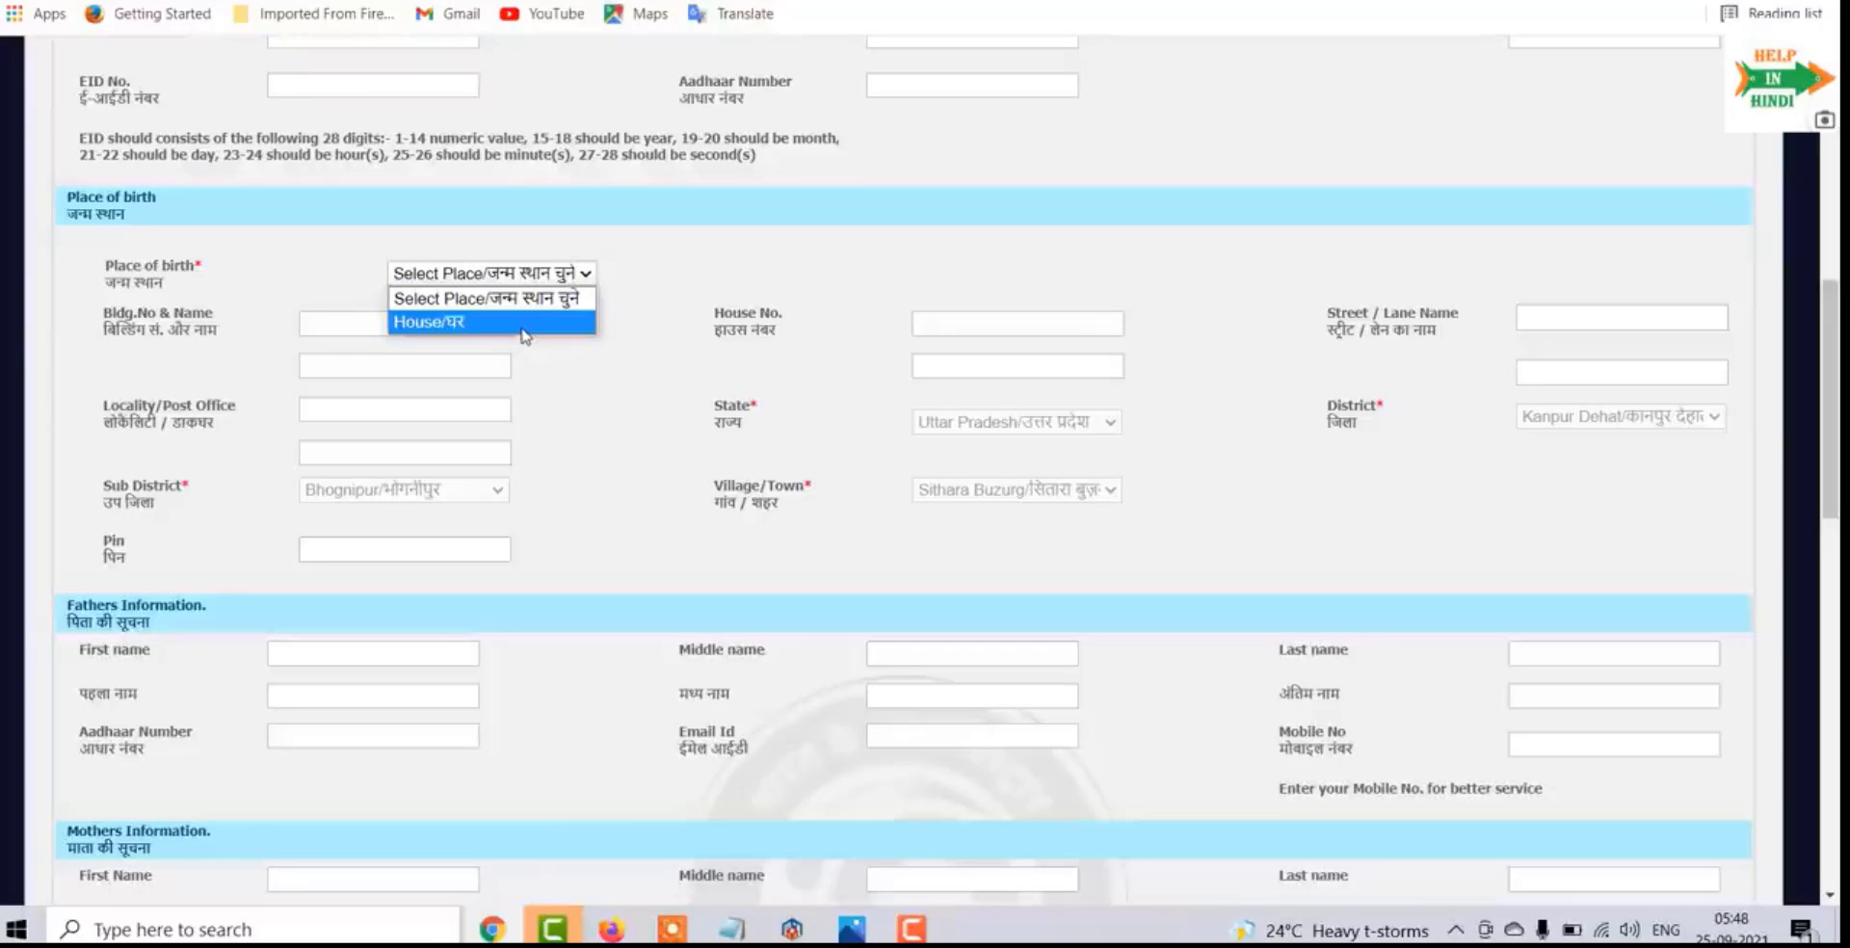
left_click(525, 336)
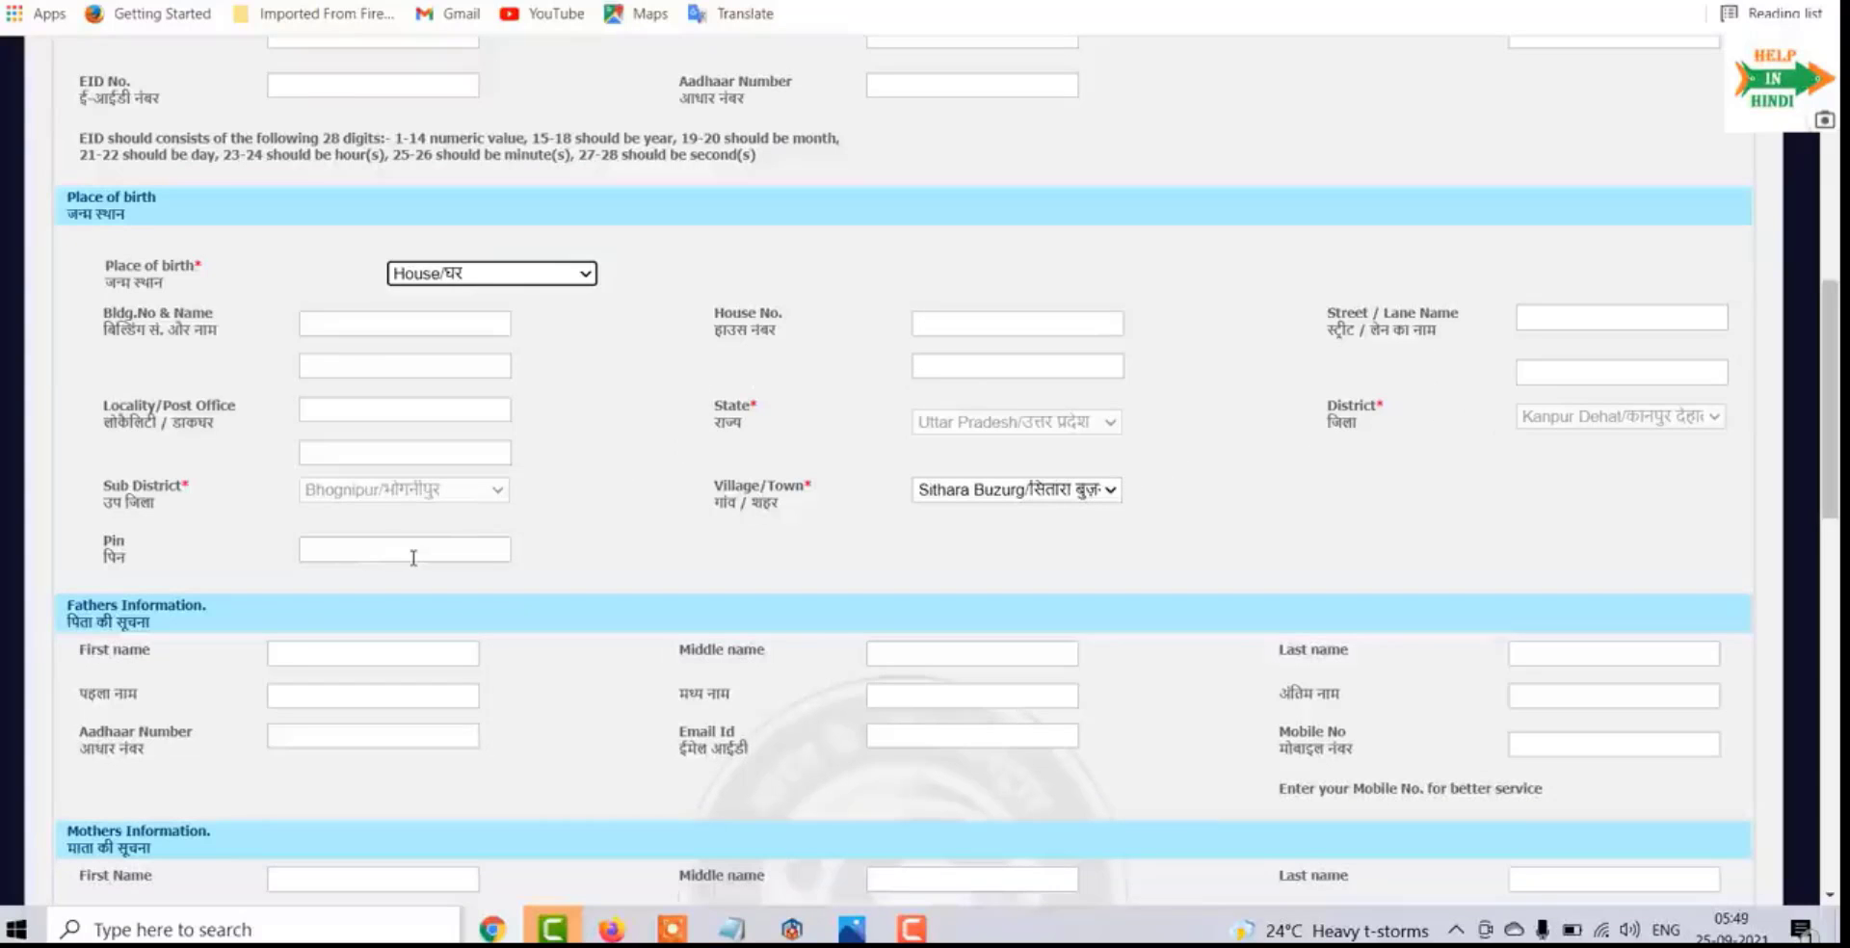
Step: Review the father's, mother's, parents' address and informant sections of the birth registration form
scroll(511, 390, "down", 3)
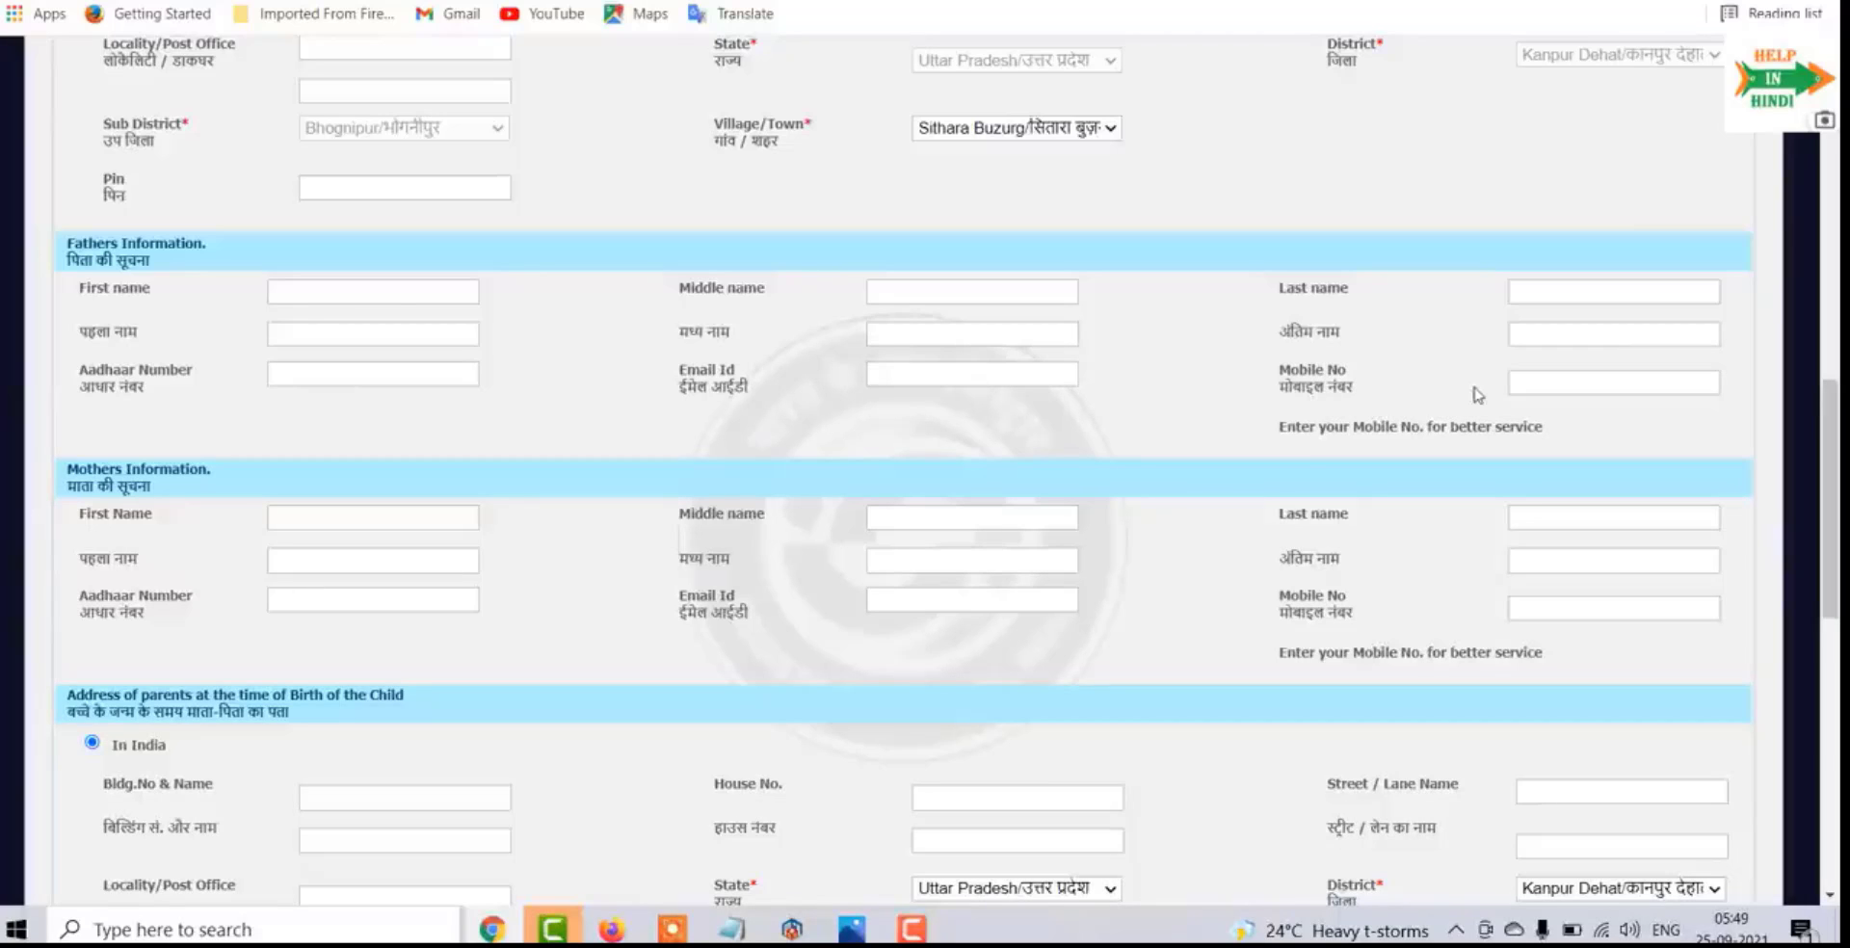
scroll(1118, 412, "down", 3)
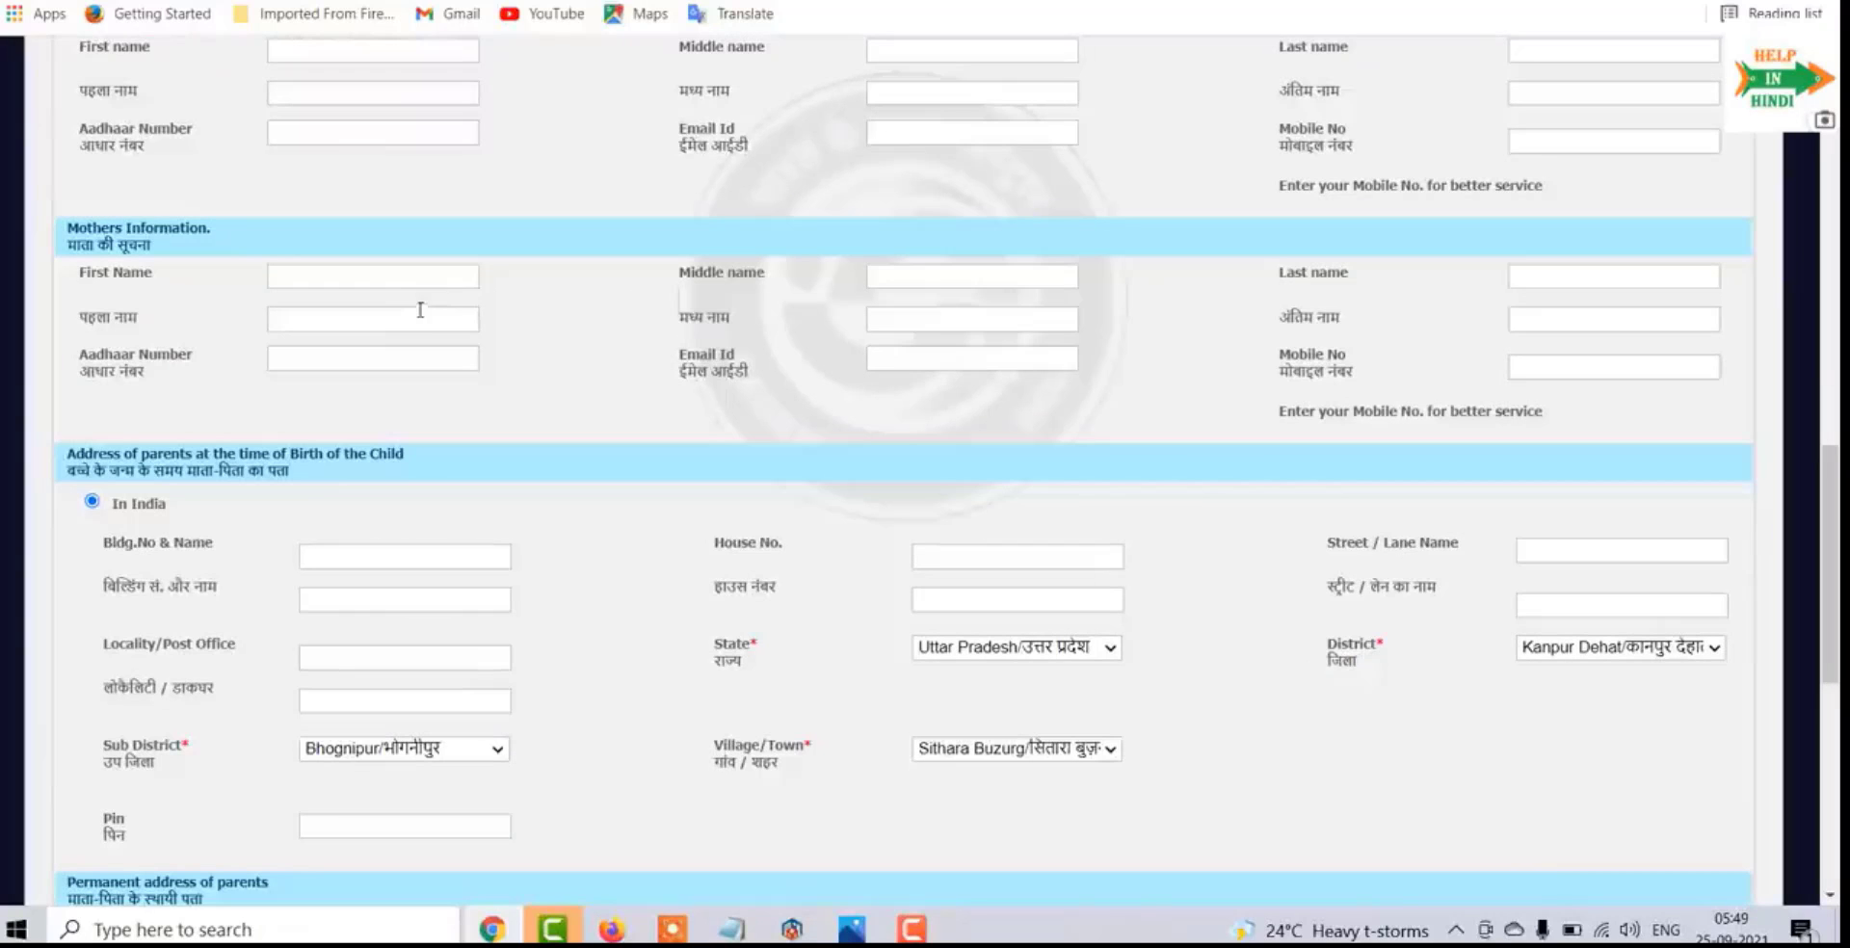
scroll(462, 351, "up", 1)
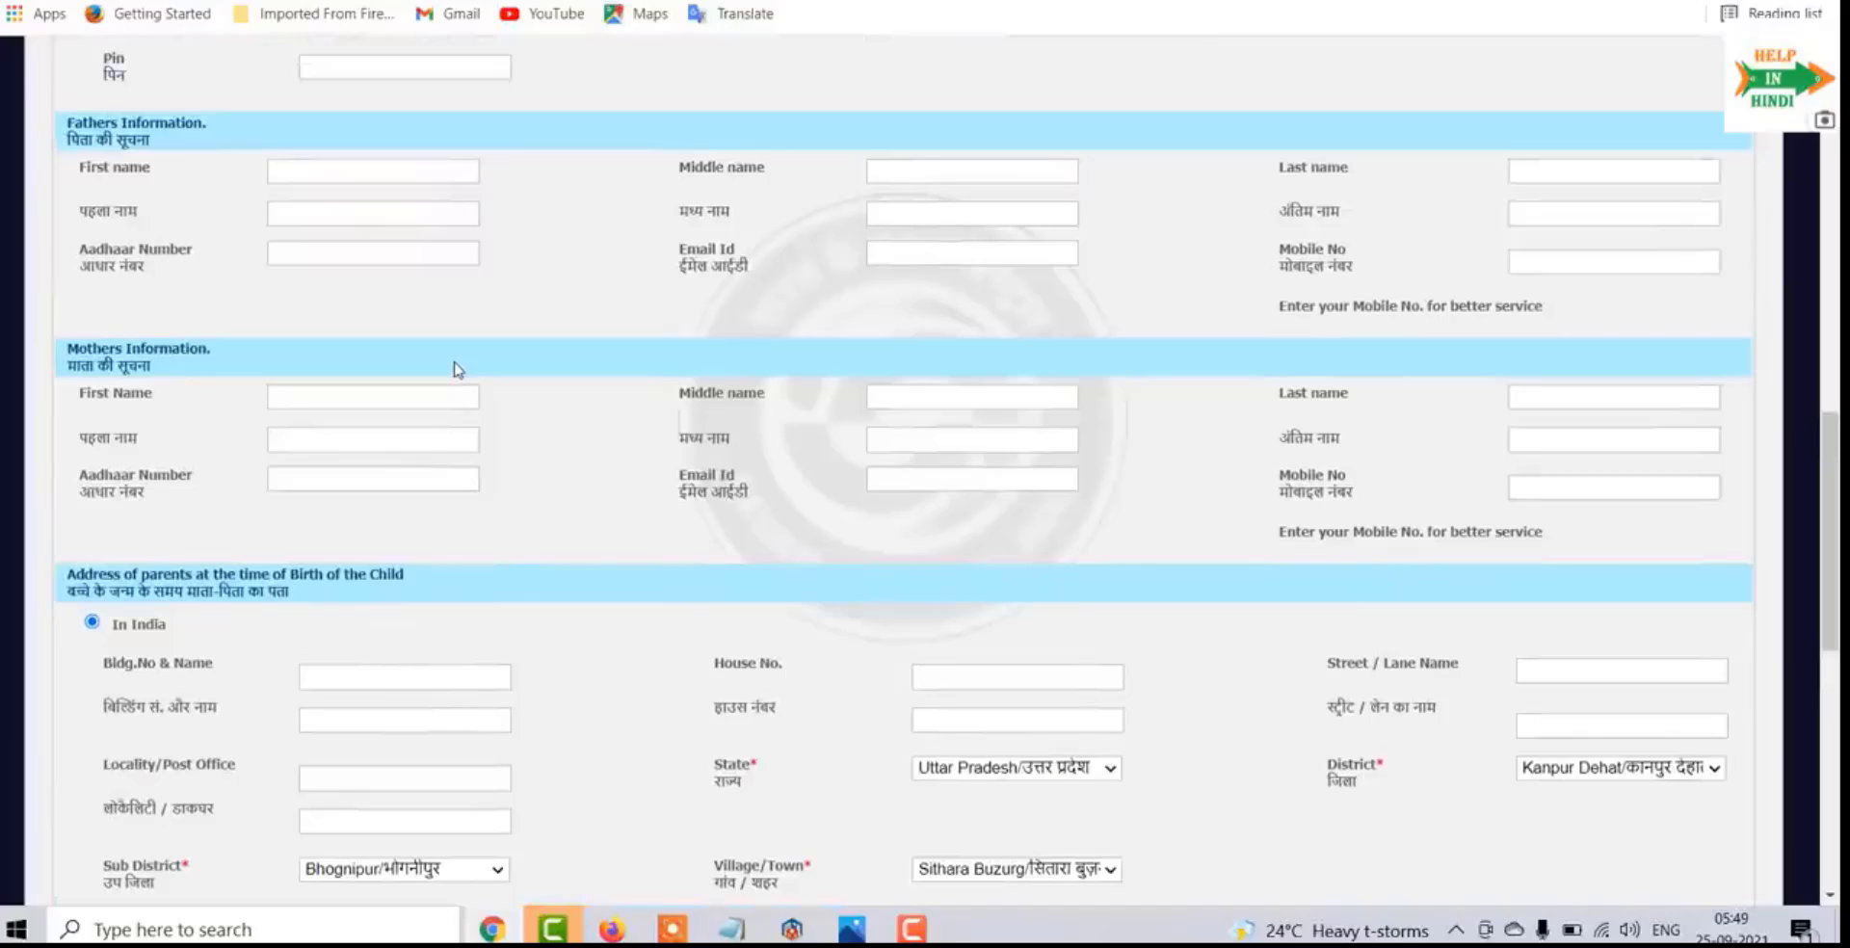
scroll(457, 369, "down", 3)
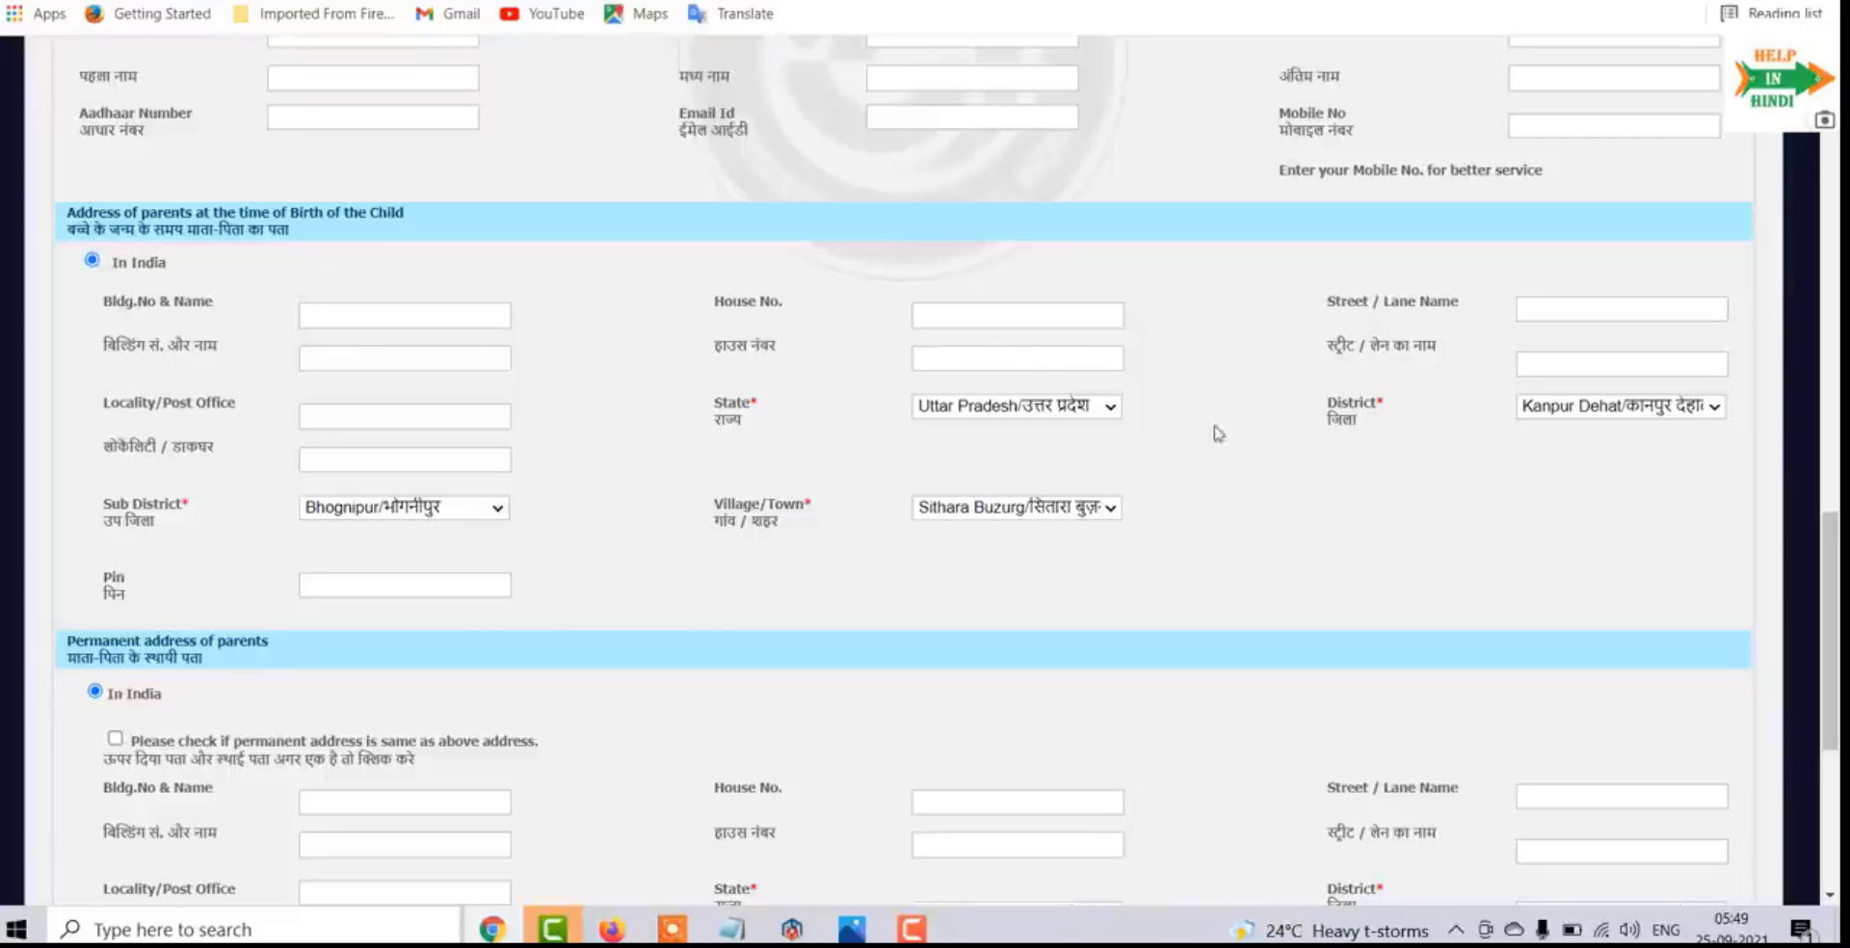
scroll(870, 355, "down", 3)
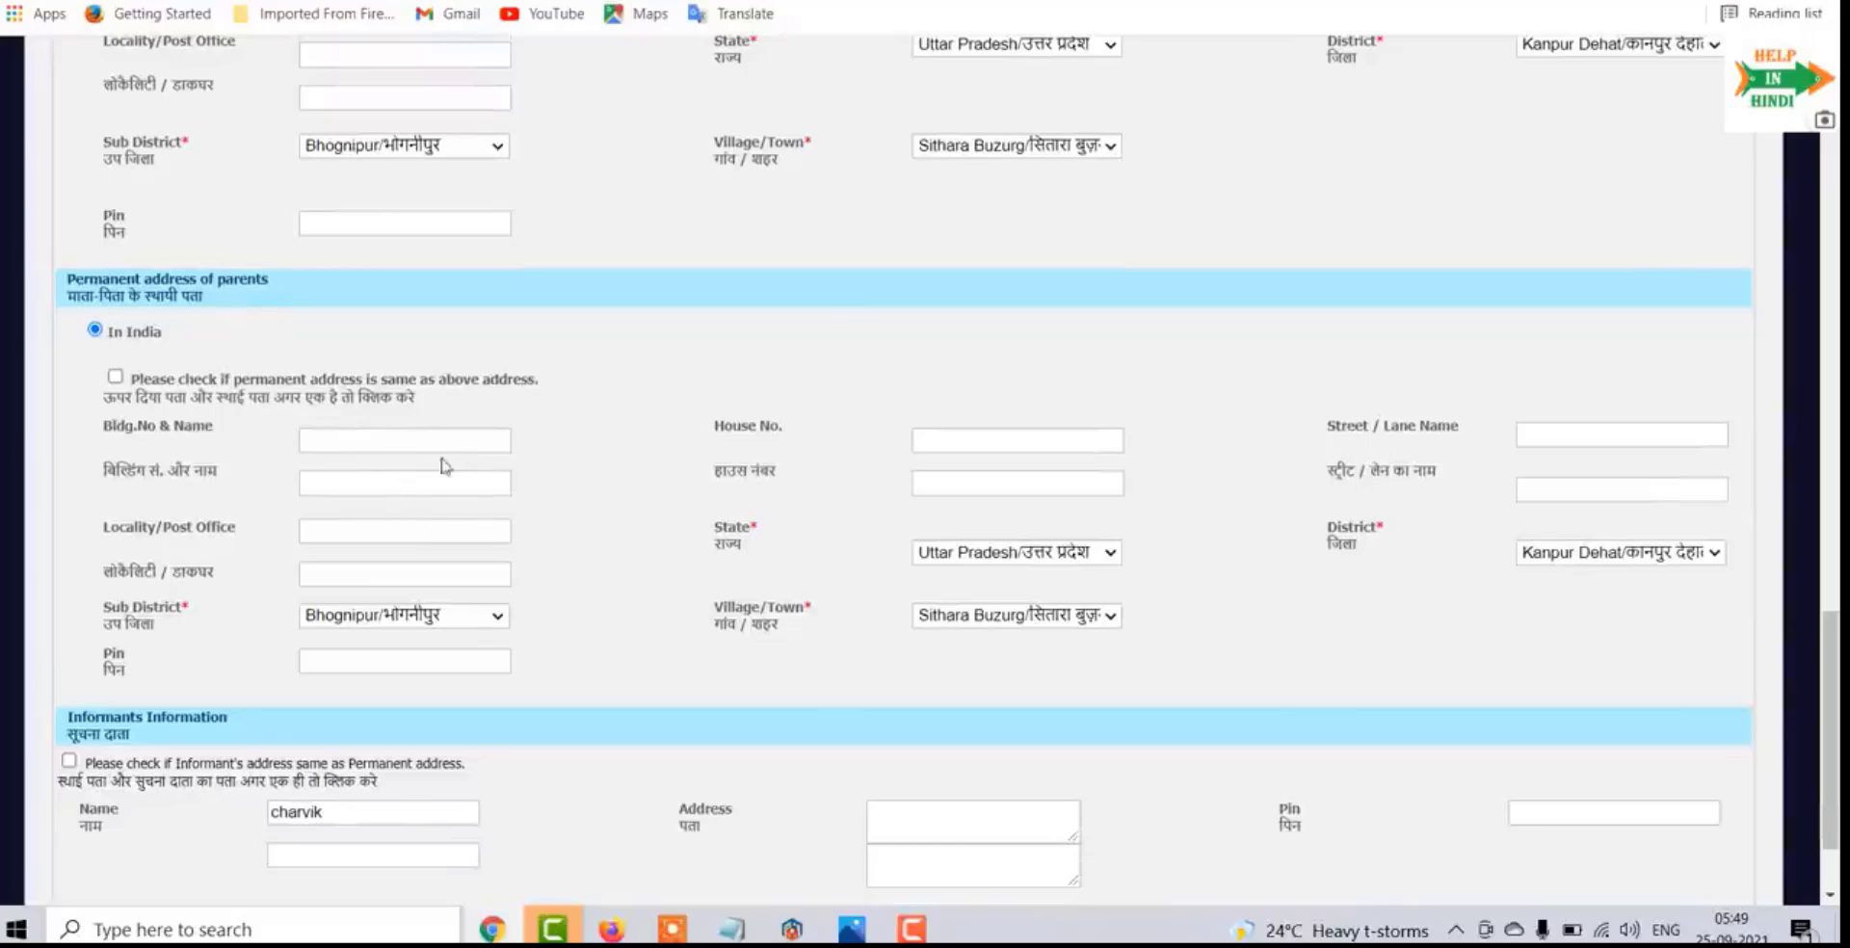
scroll(511, 466, "up", 2)
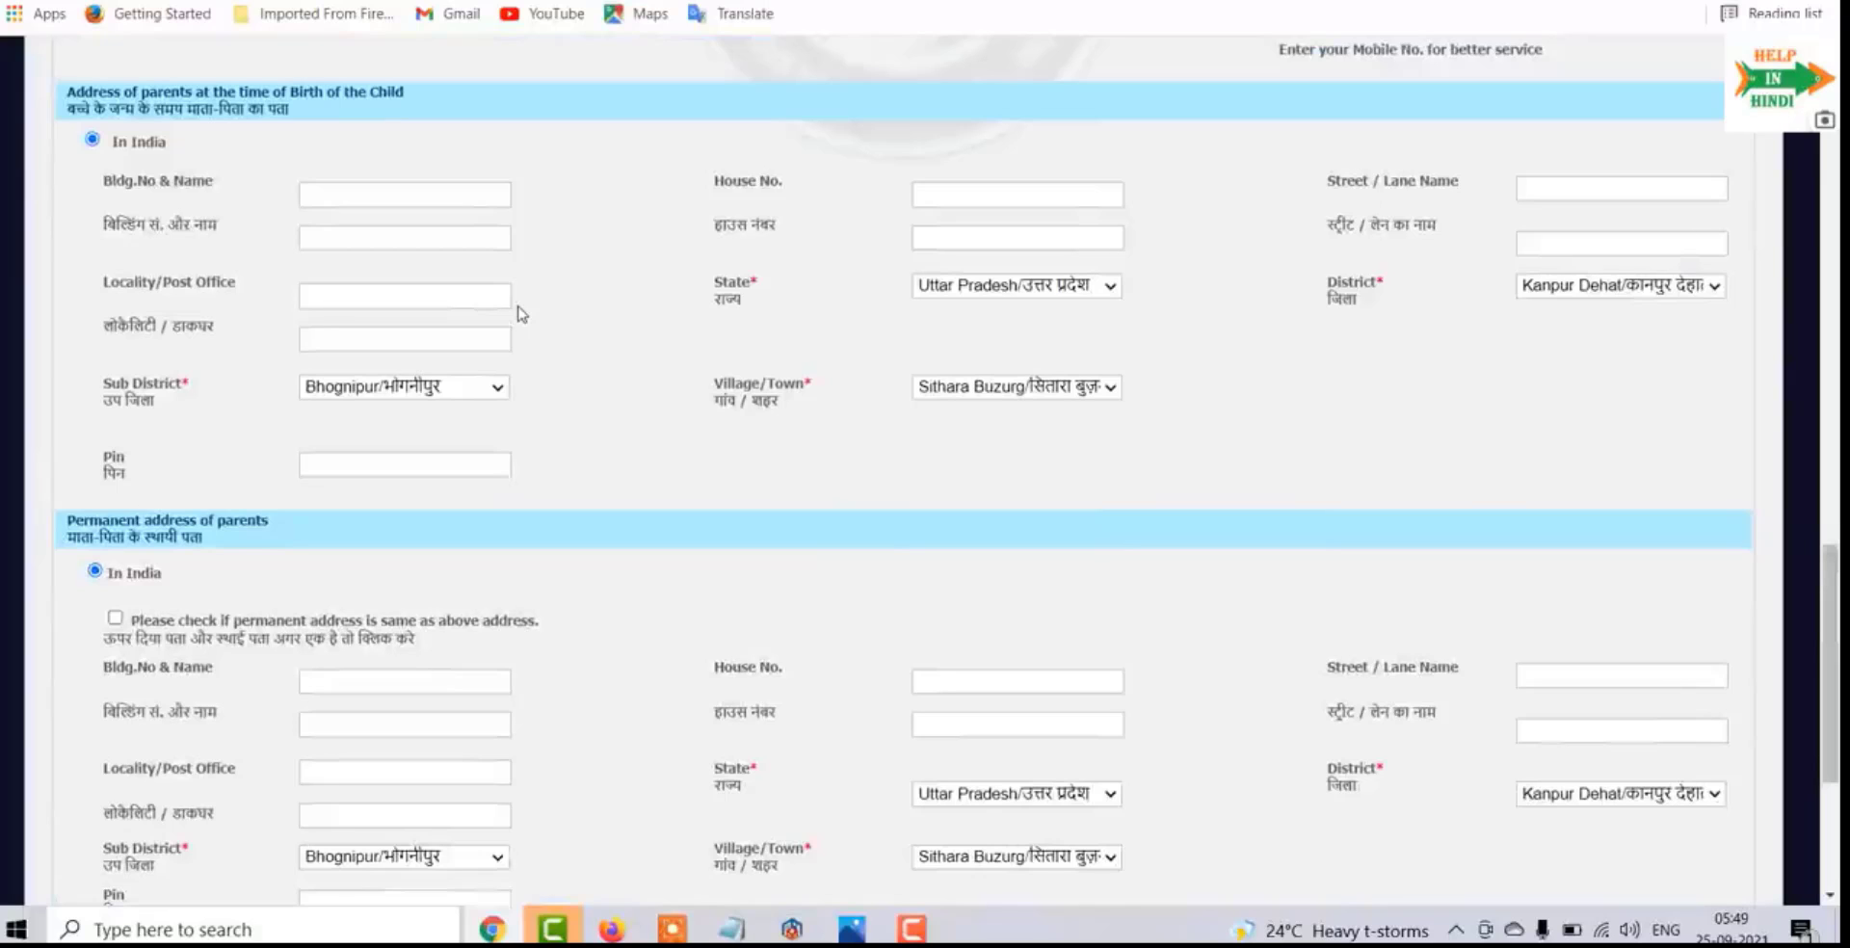
Step: Examine the parents' permanent address and informant sections at the end of the legal information form
scroll(634, 285, "down", 3)
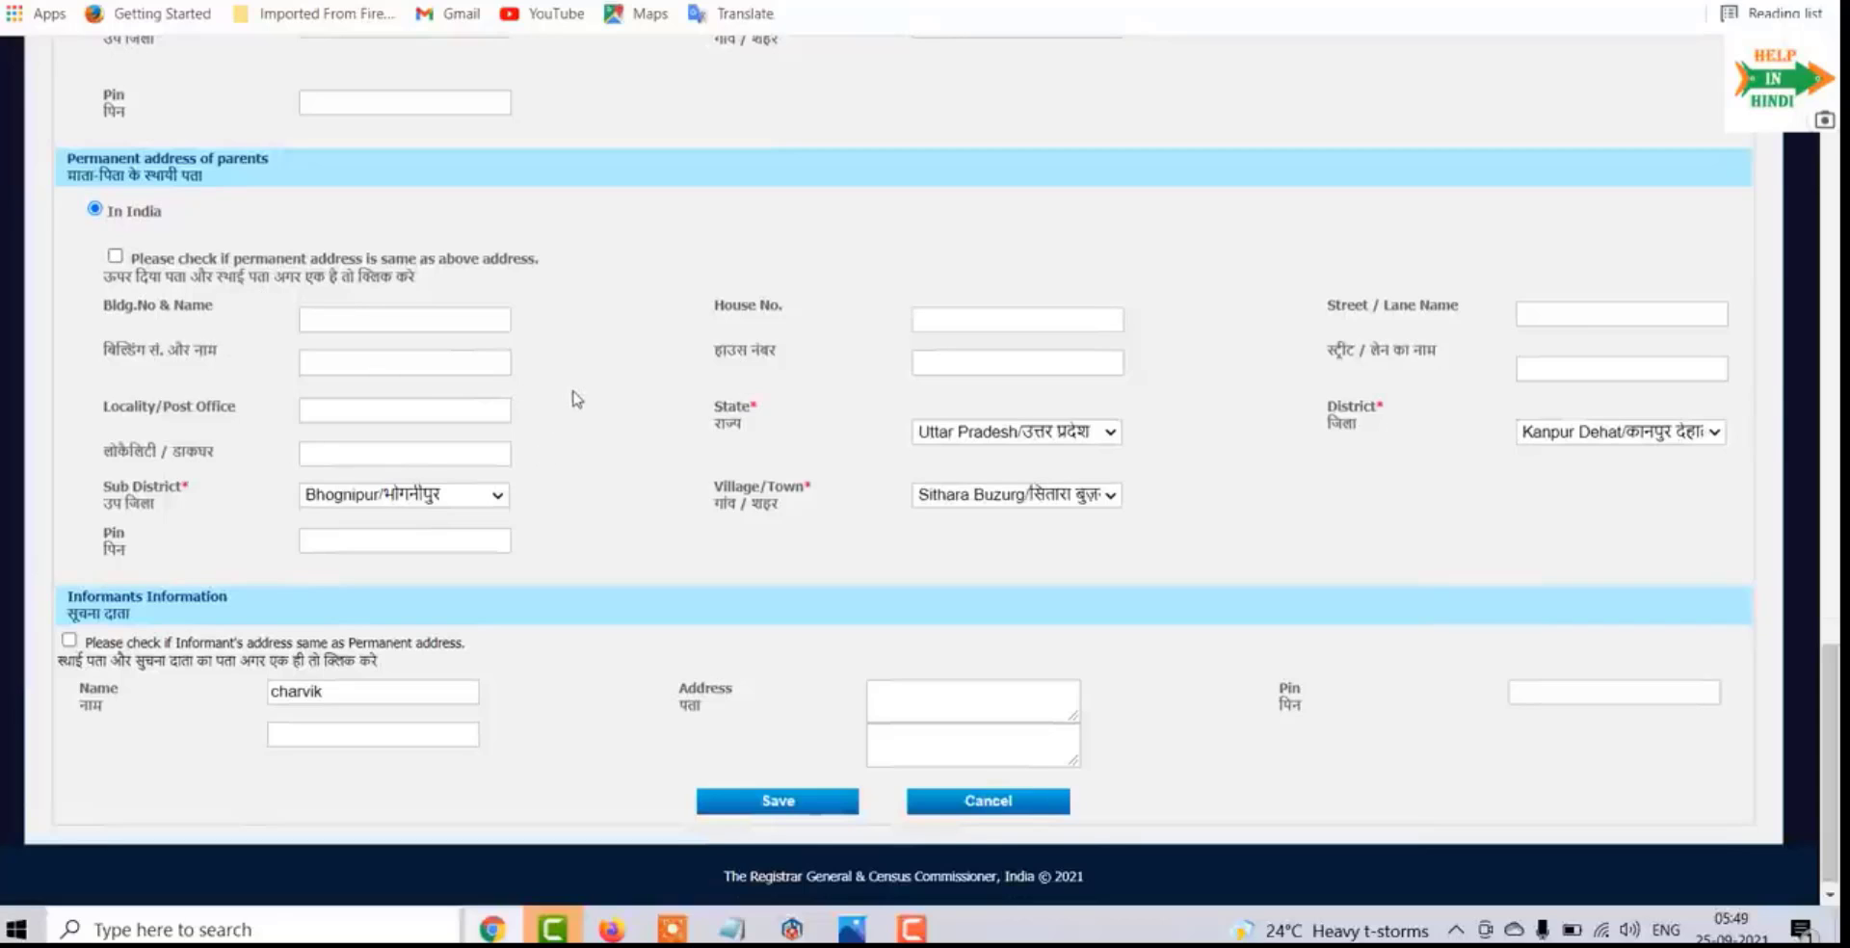
scroll(577, 398, "down", 1)
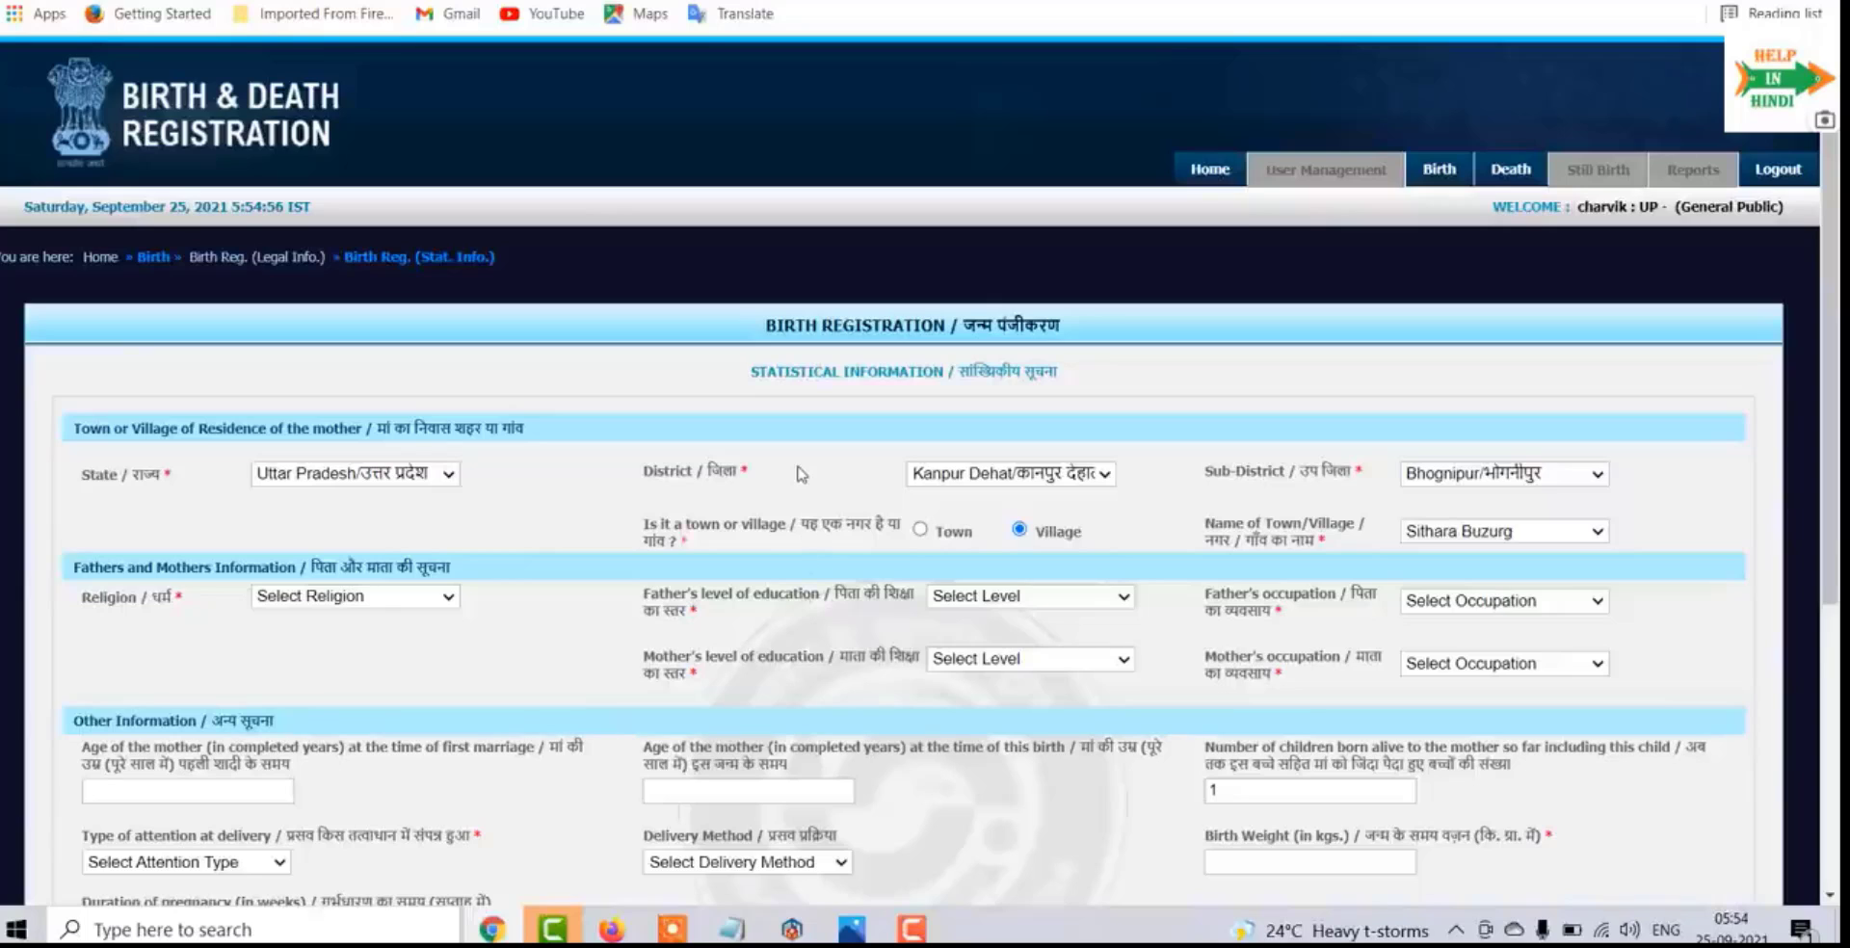
Step: Set the parents' religion to Hindu in the statistical information form
scroll(798, 472, "down", 1)
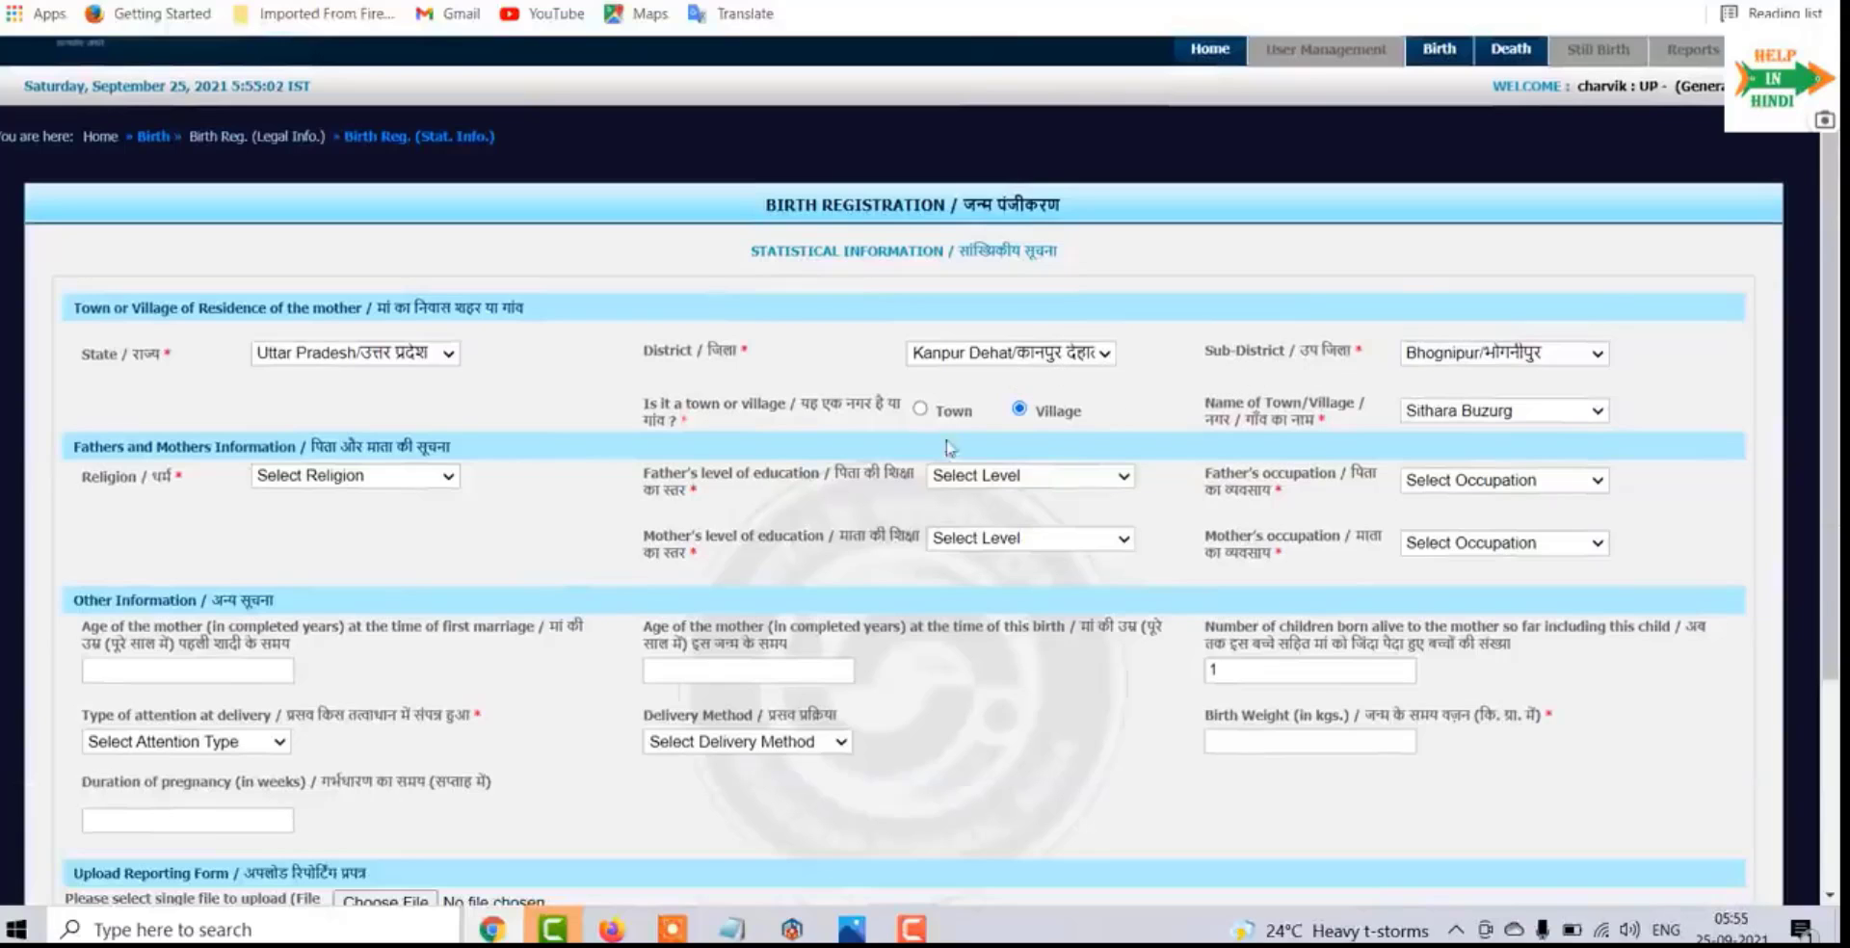
left_click(431, 481)
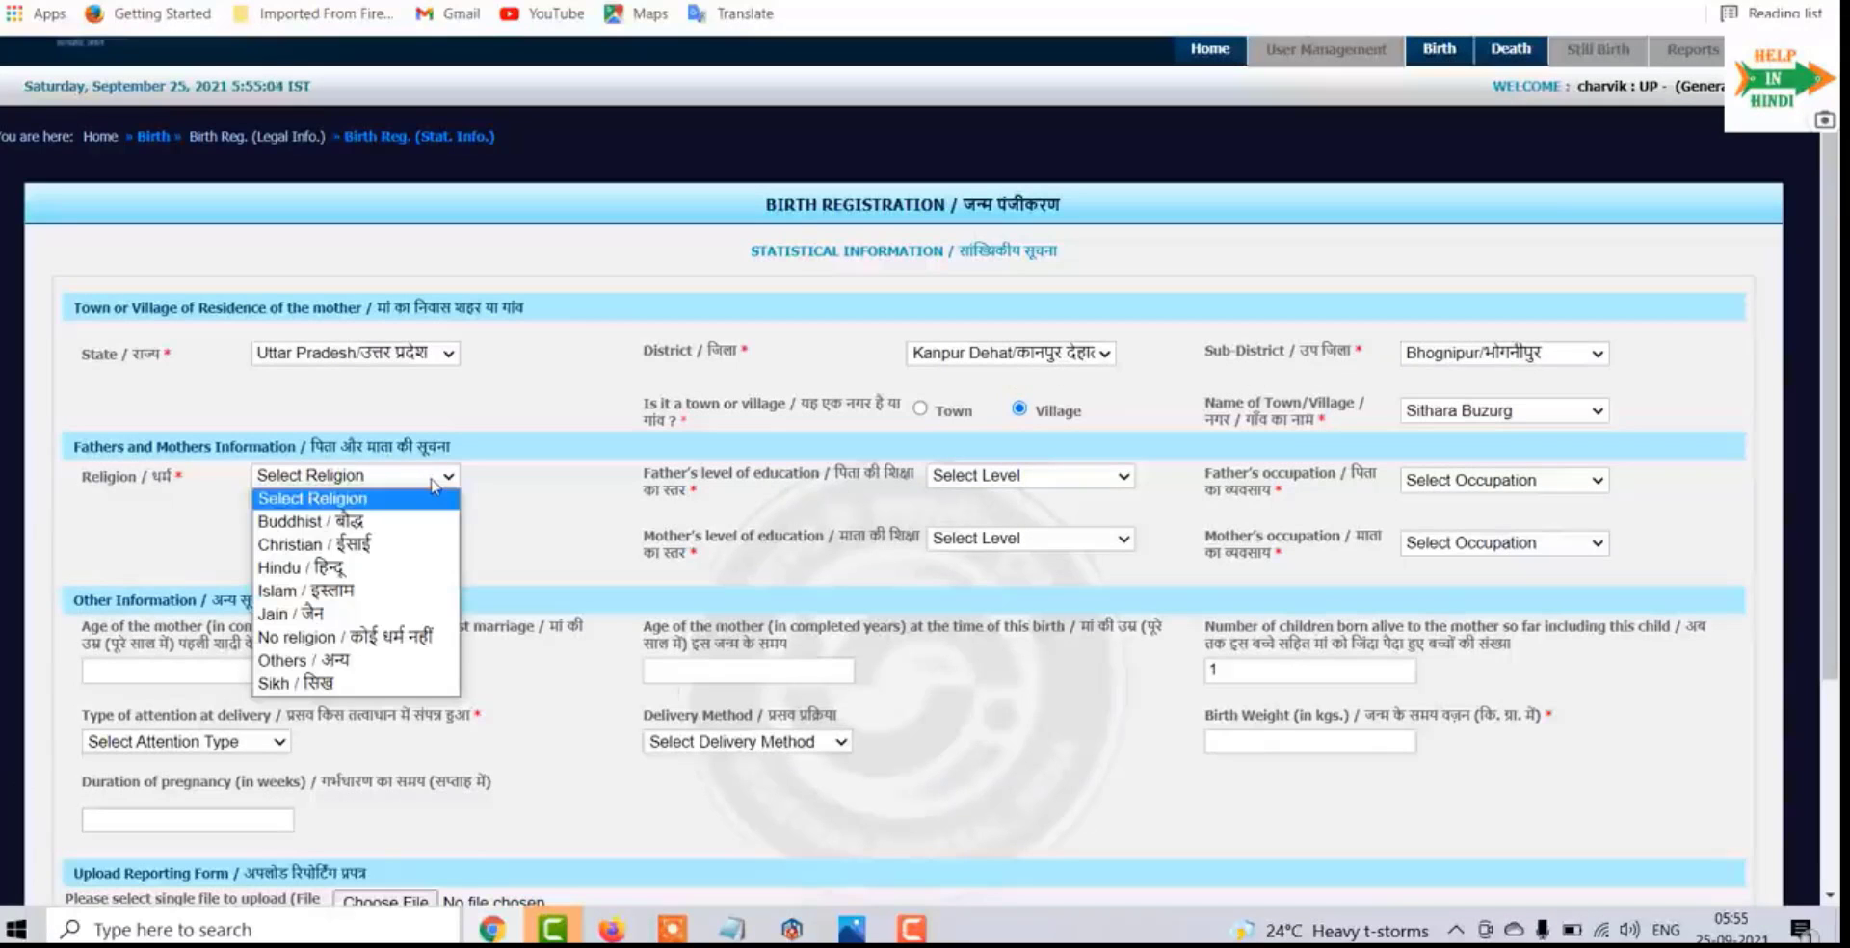
left_click(353, 569)
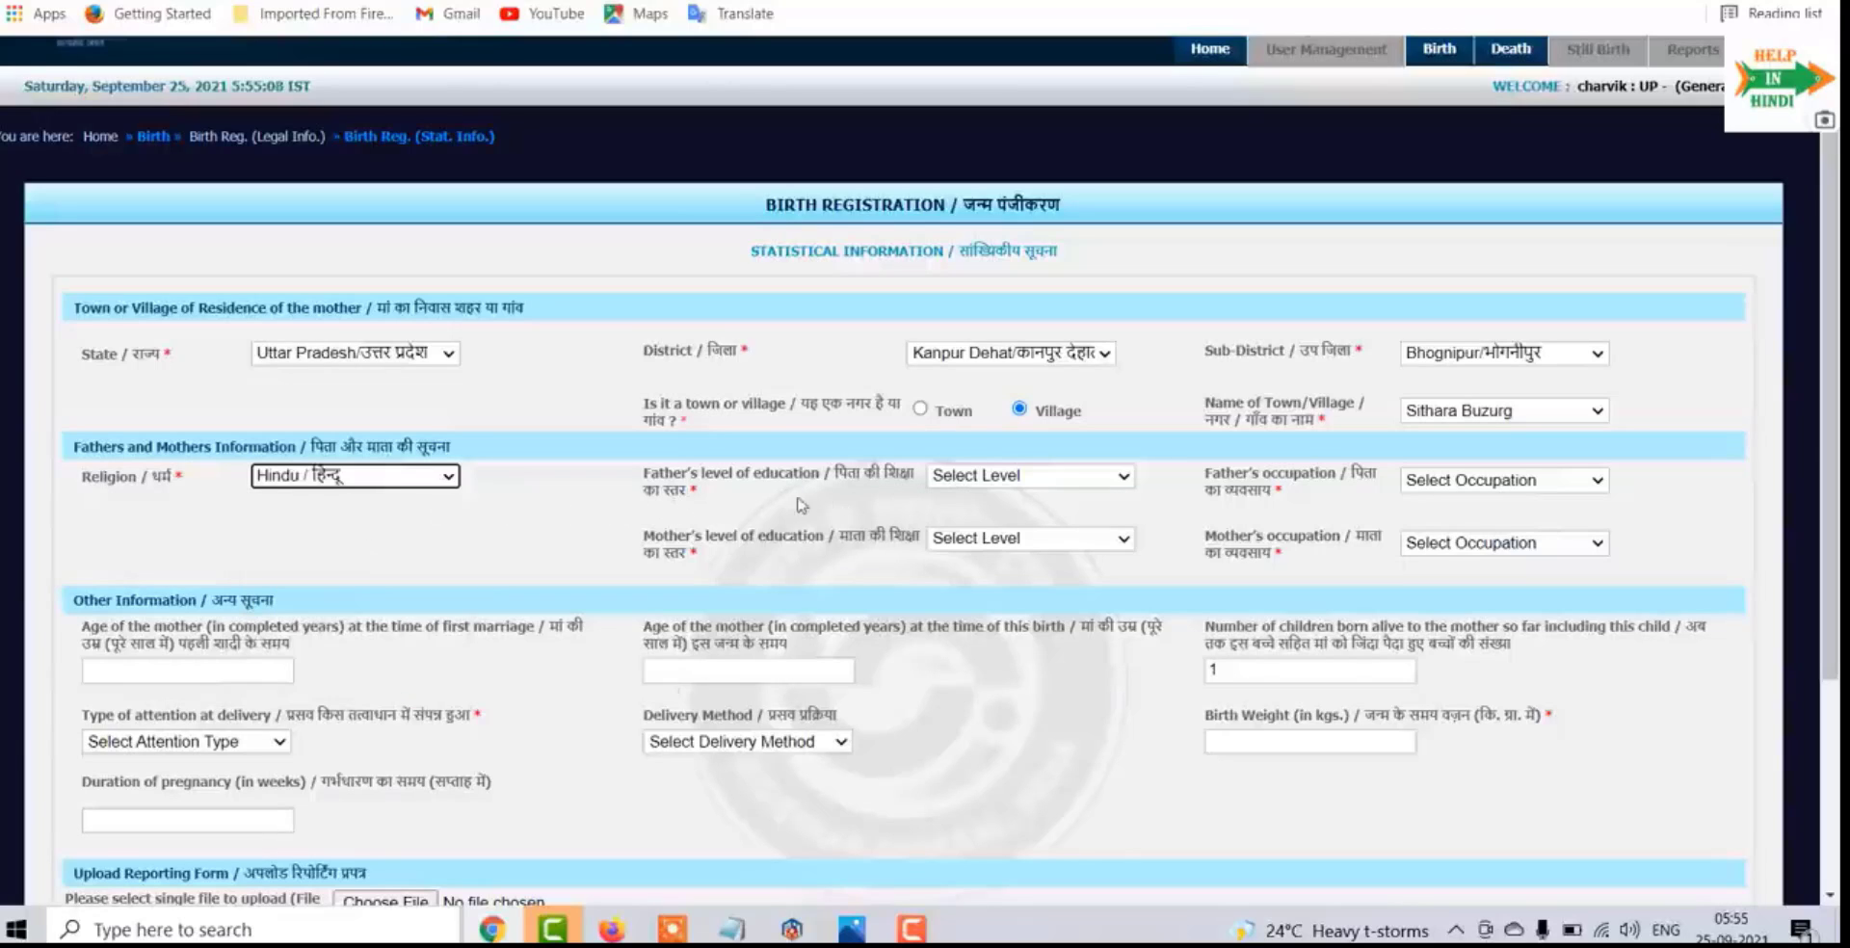
Step: Set the father's level of education to Graduate / B. Tech / BBA / MBBS / Equivalent and his occupation to Professional
left_click(1033, 476)
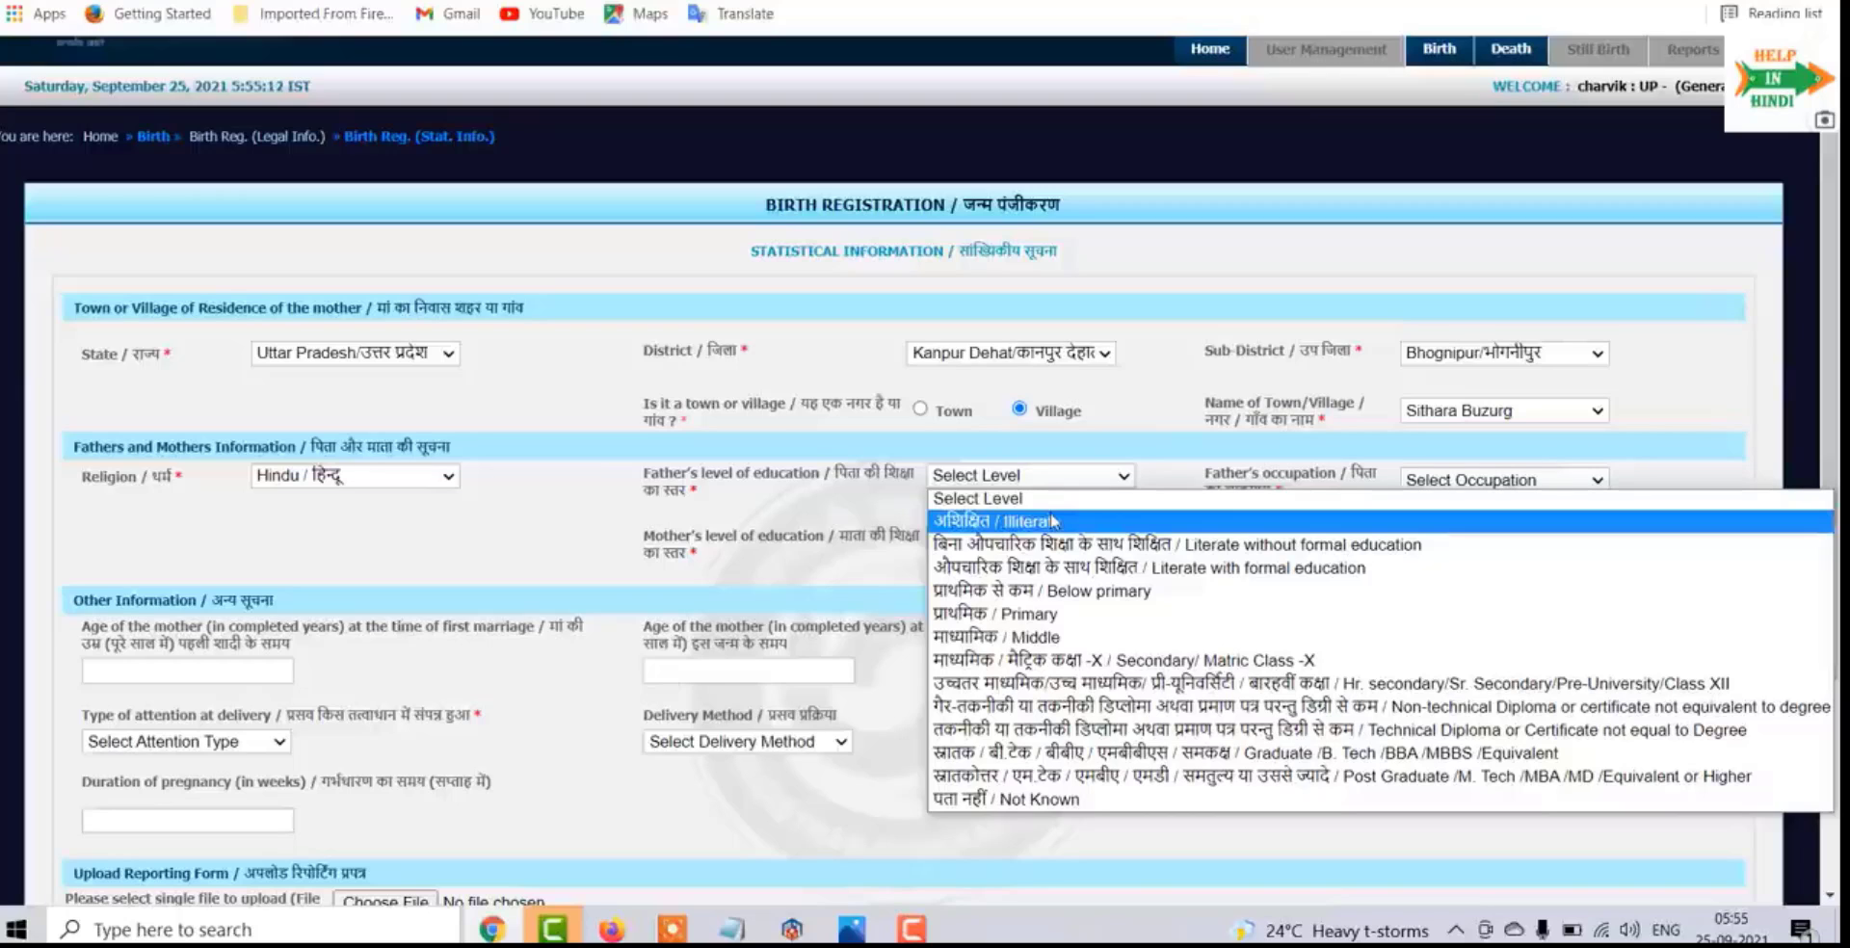
left_click(1243, 752)
left_click(1499, 480)
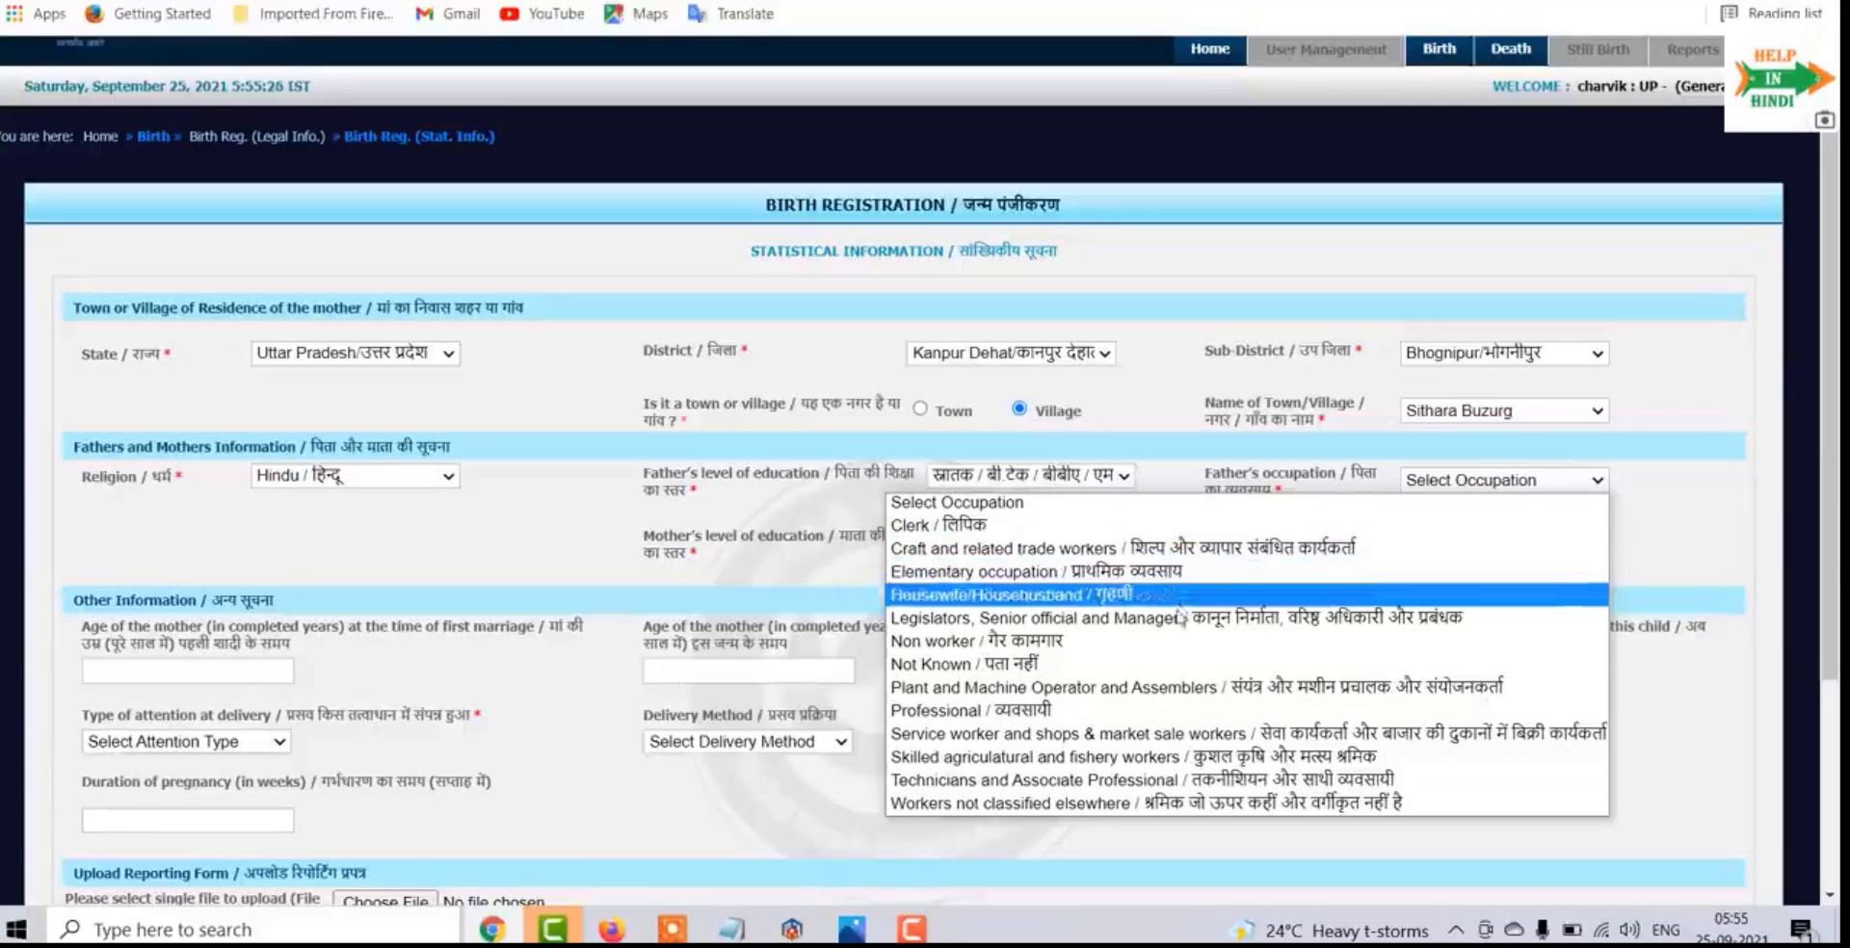
left_click(1085, 716)
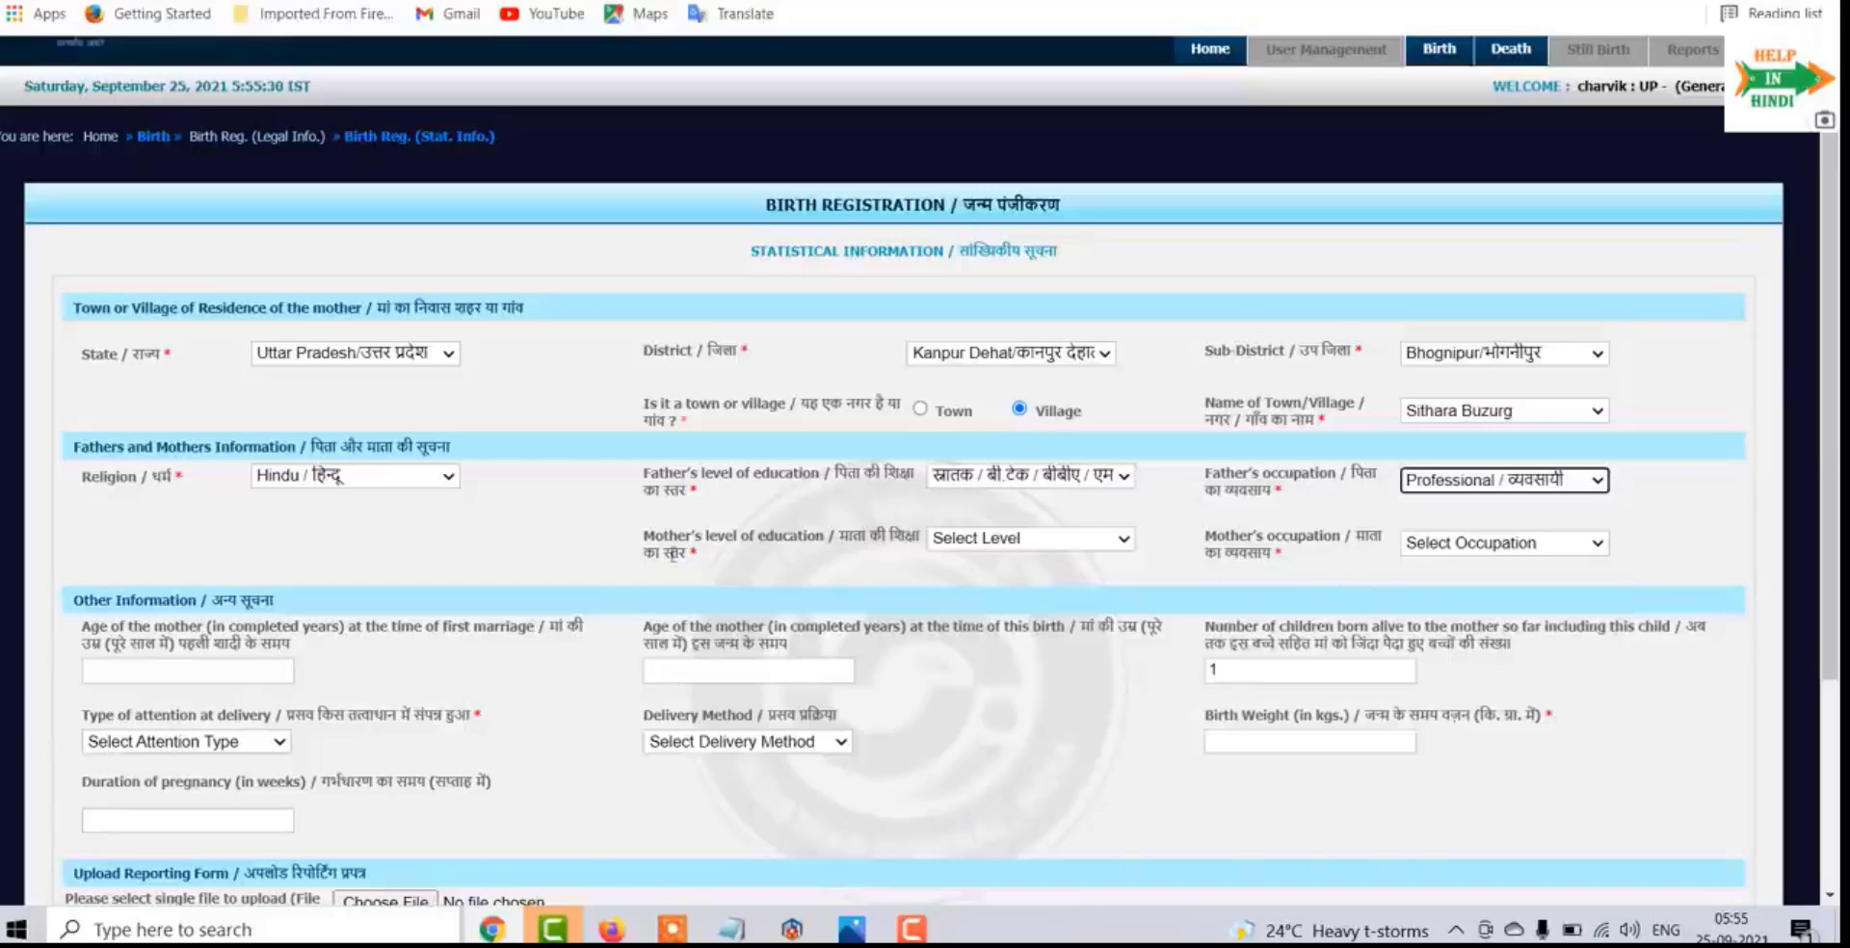
Step: Set the mother's level of education to Hr. secondary / Pre-University / Class XII and her occupation to Housewife/Househusband
left_click(1021, 545)
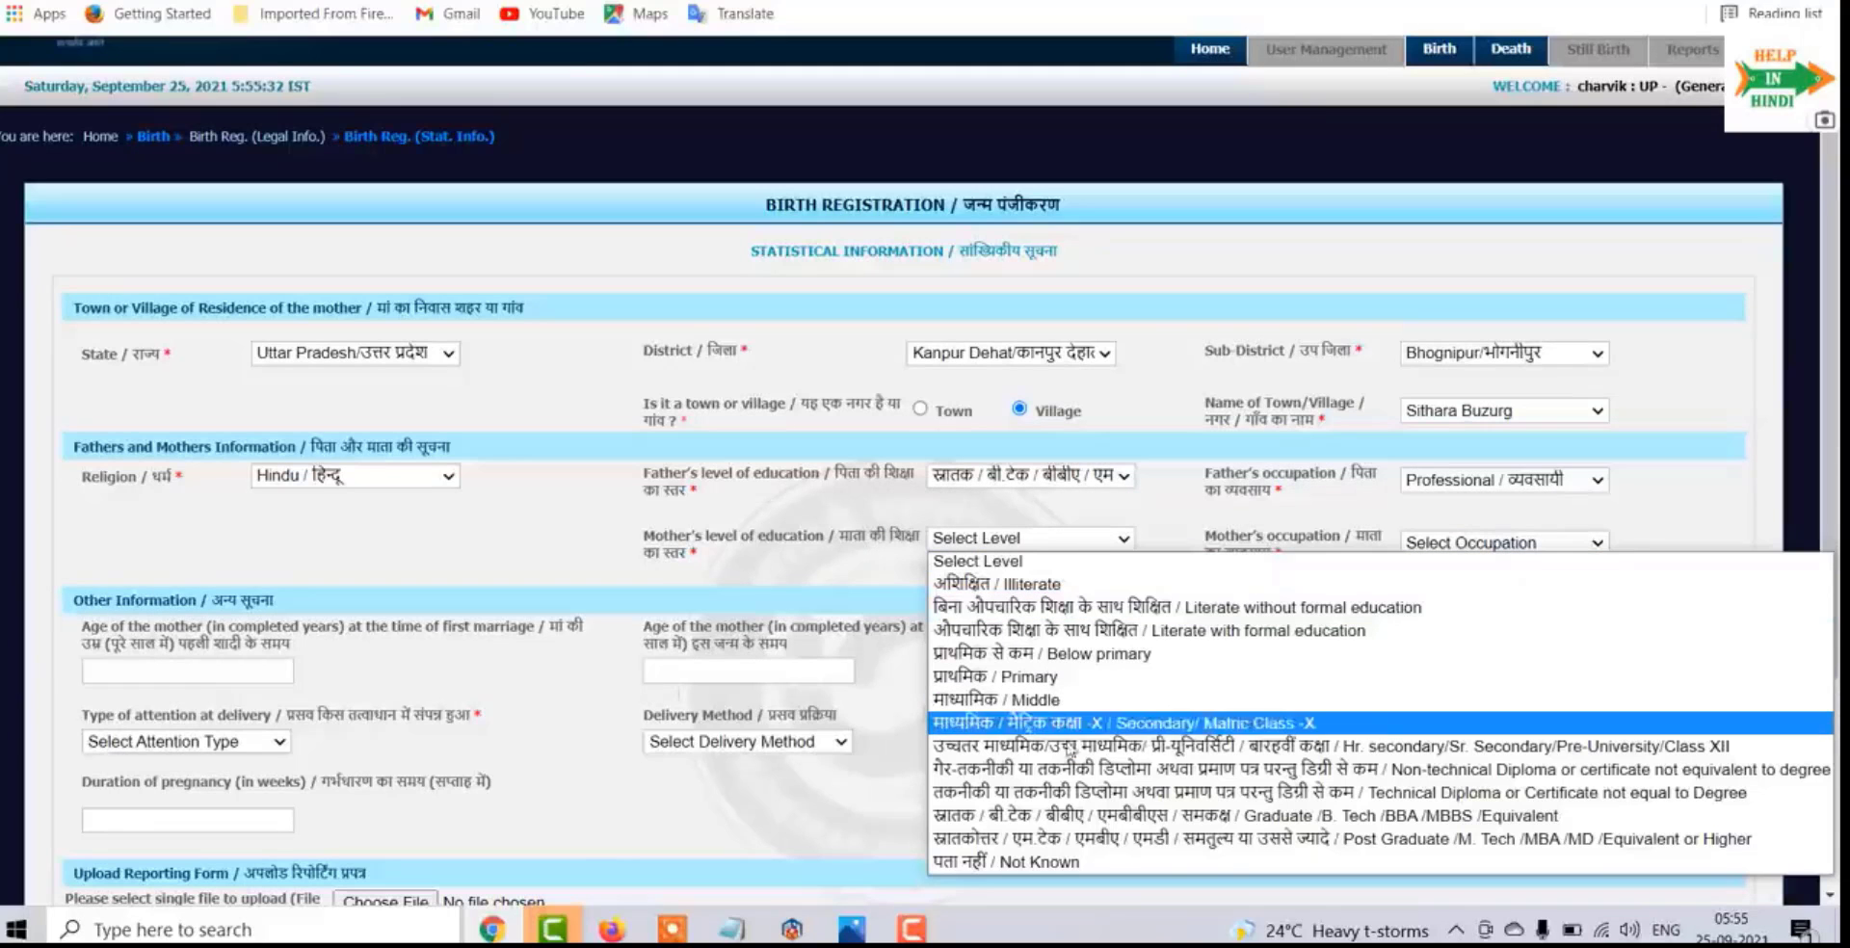
left_click(1069, 746)
left_click(1407, 543)
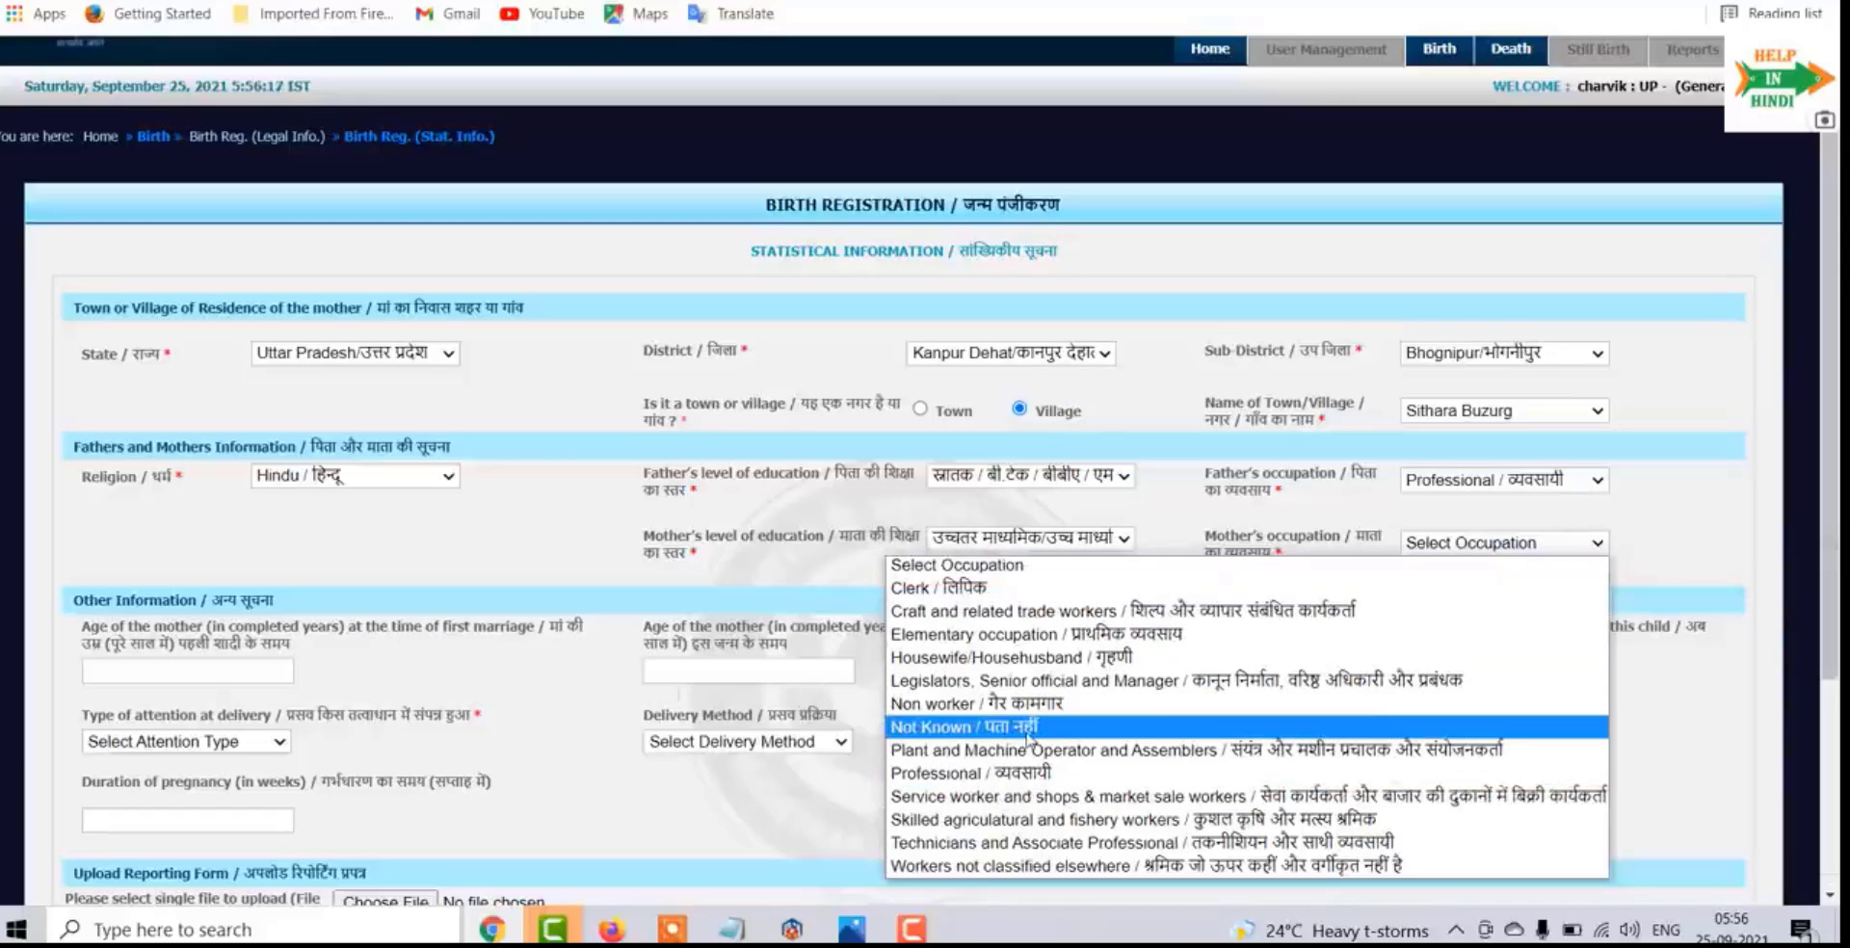
left_click(1073, 659)
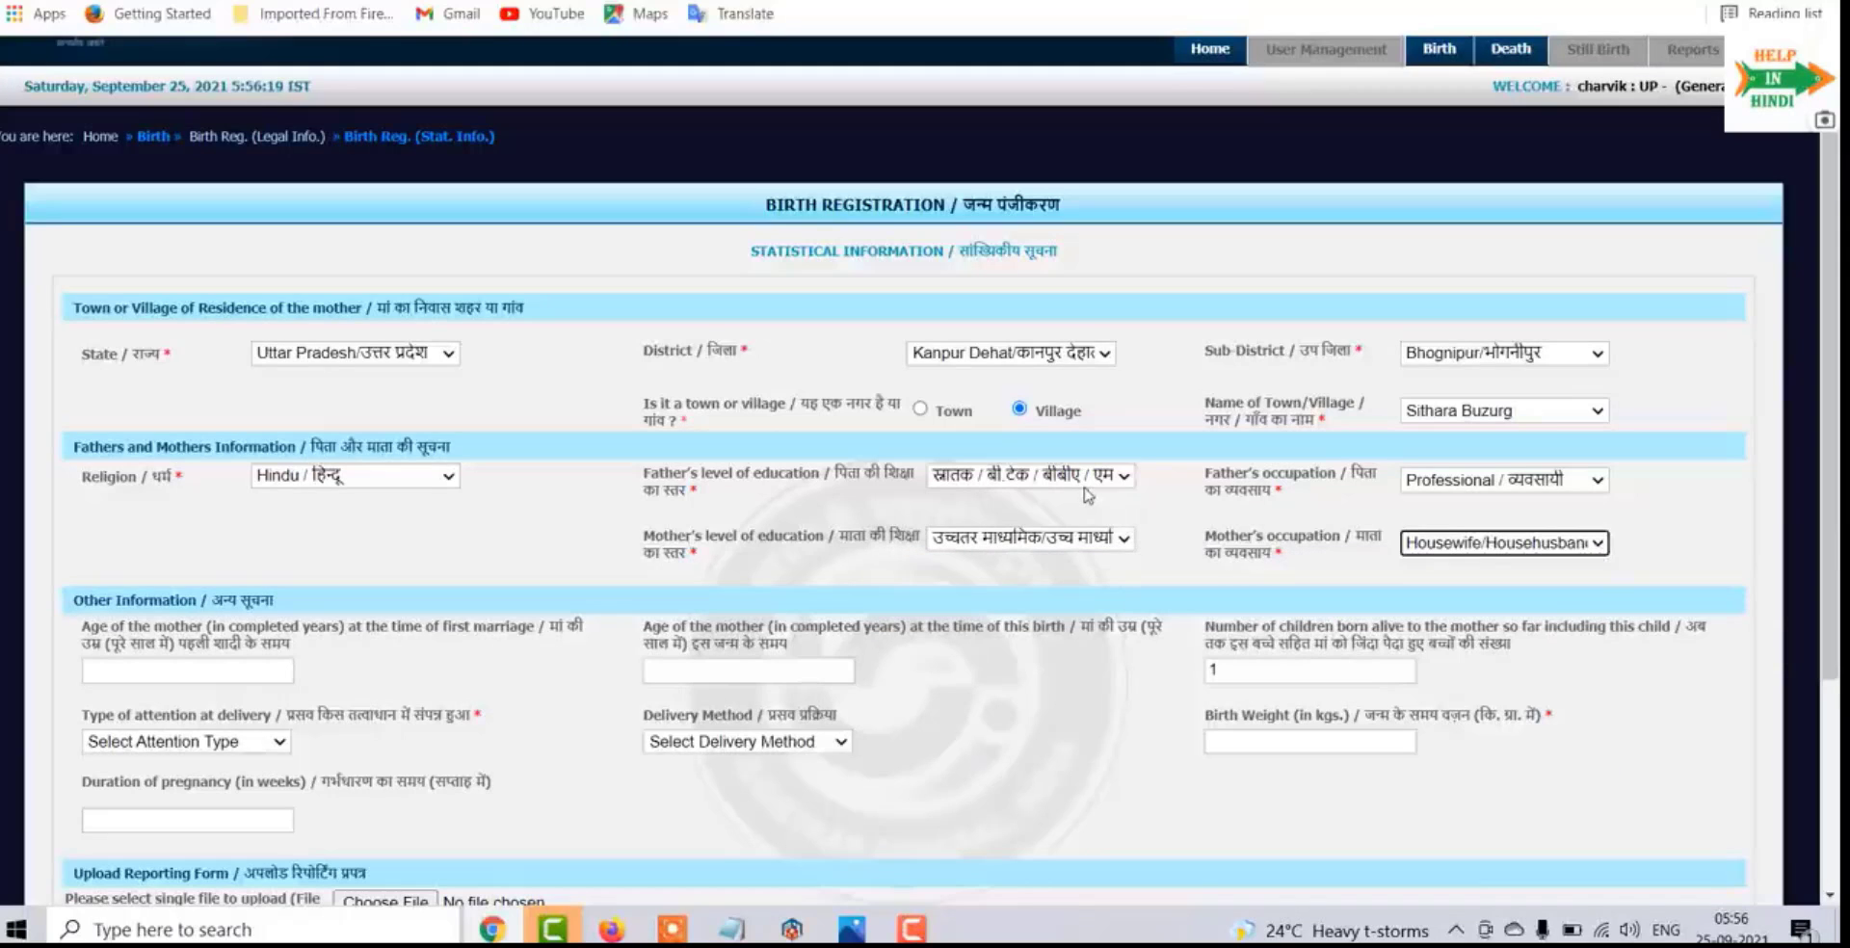
Step: Enter the mother's age as 25 at the time of first marriage and 27 at the time of this birth
scroll(1087, 495, "down", 3)
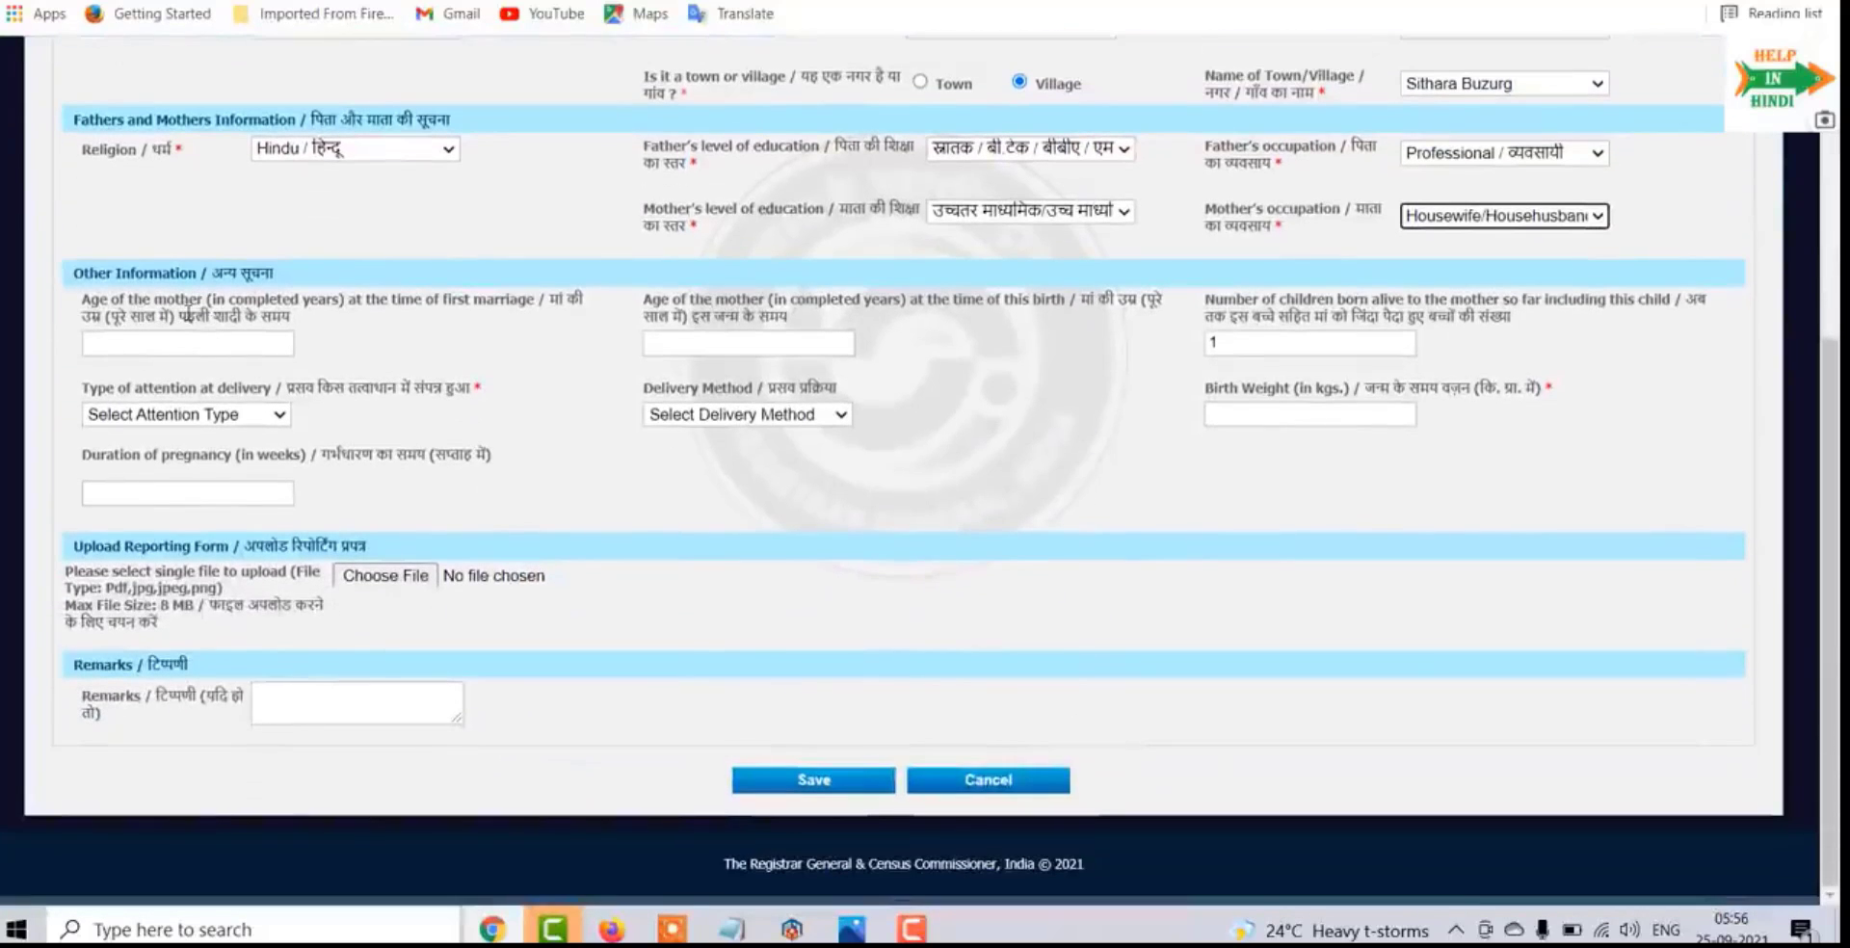
left_click(181, 345)
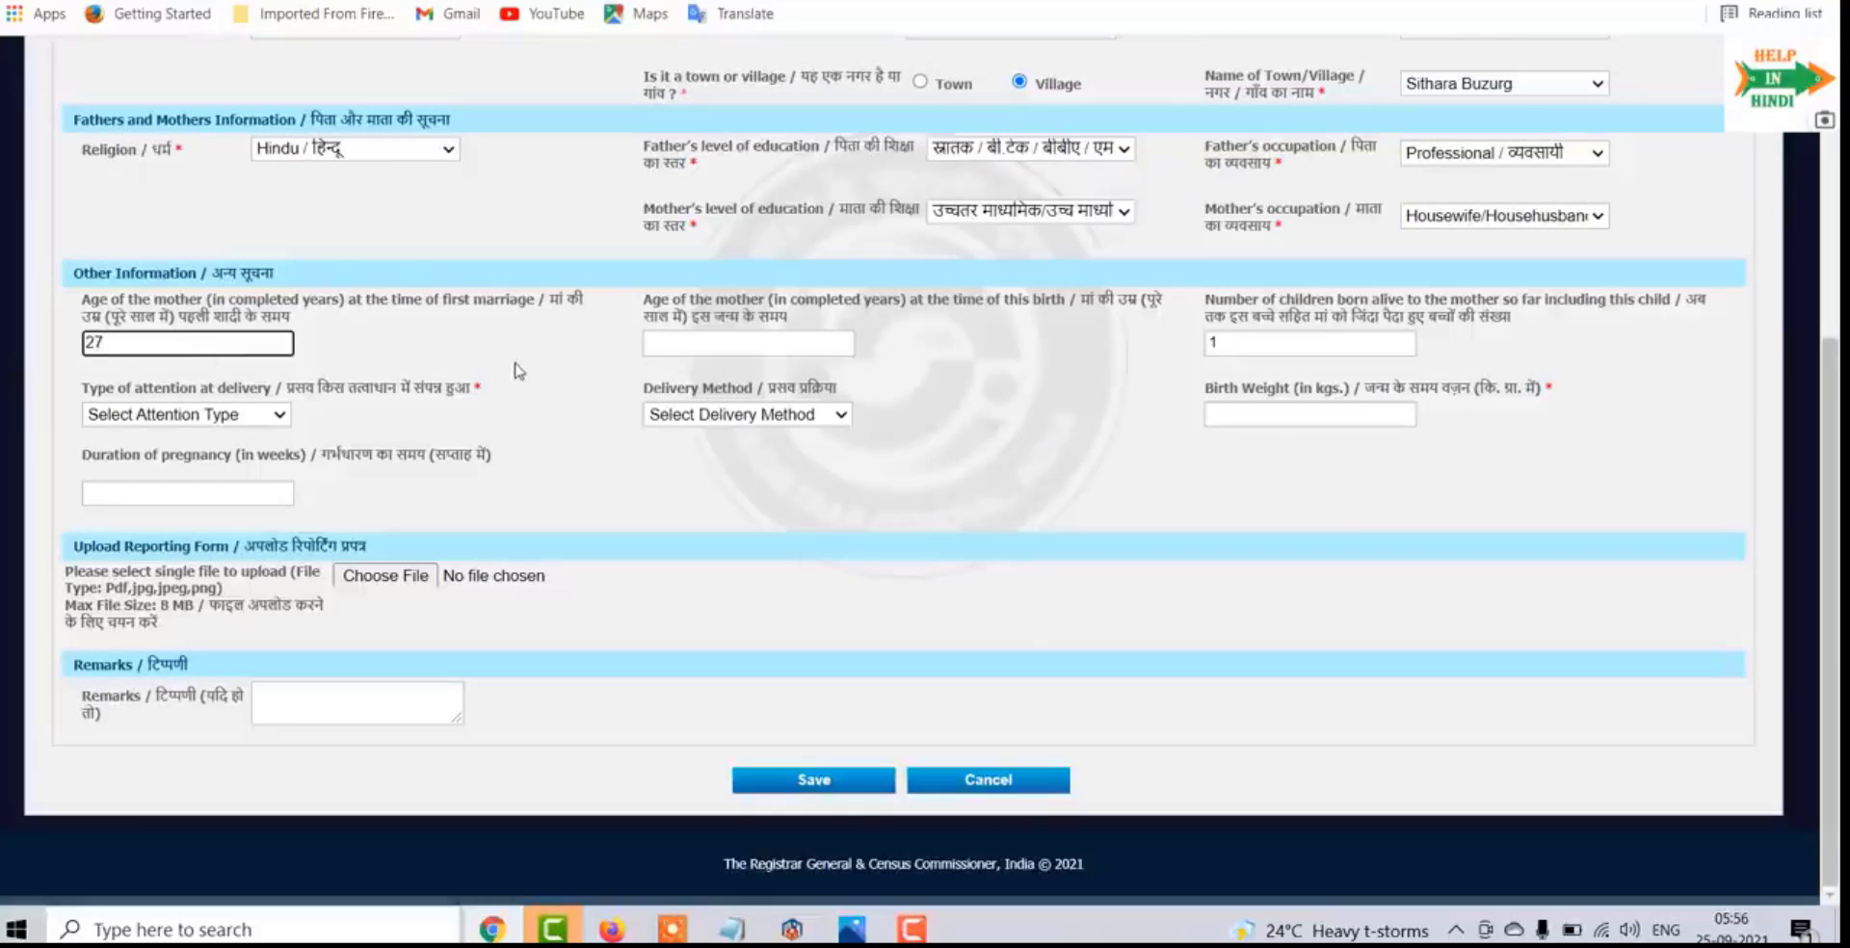
left_click(521, 368)
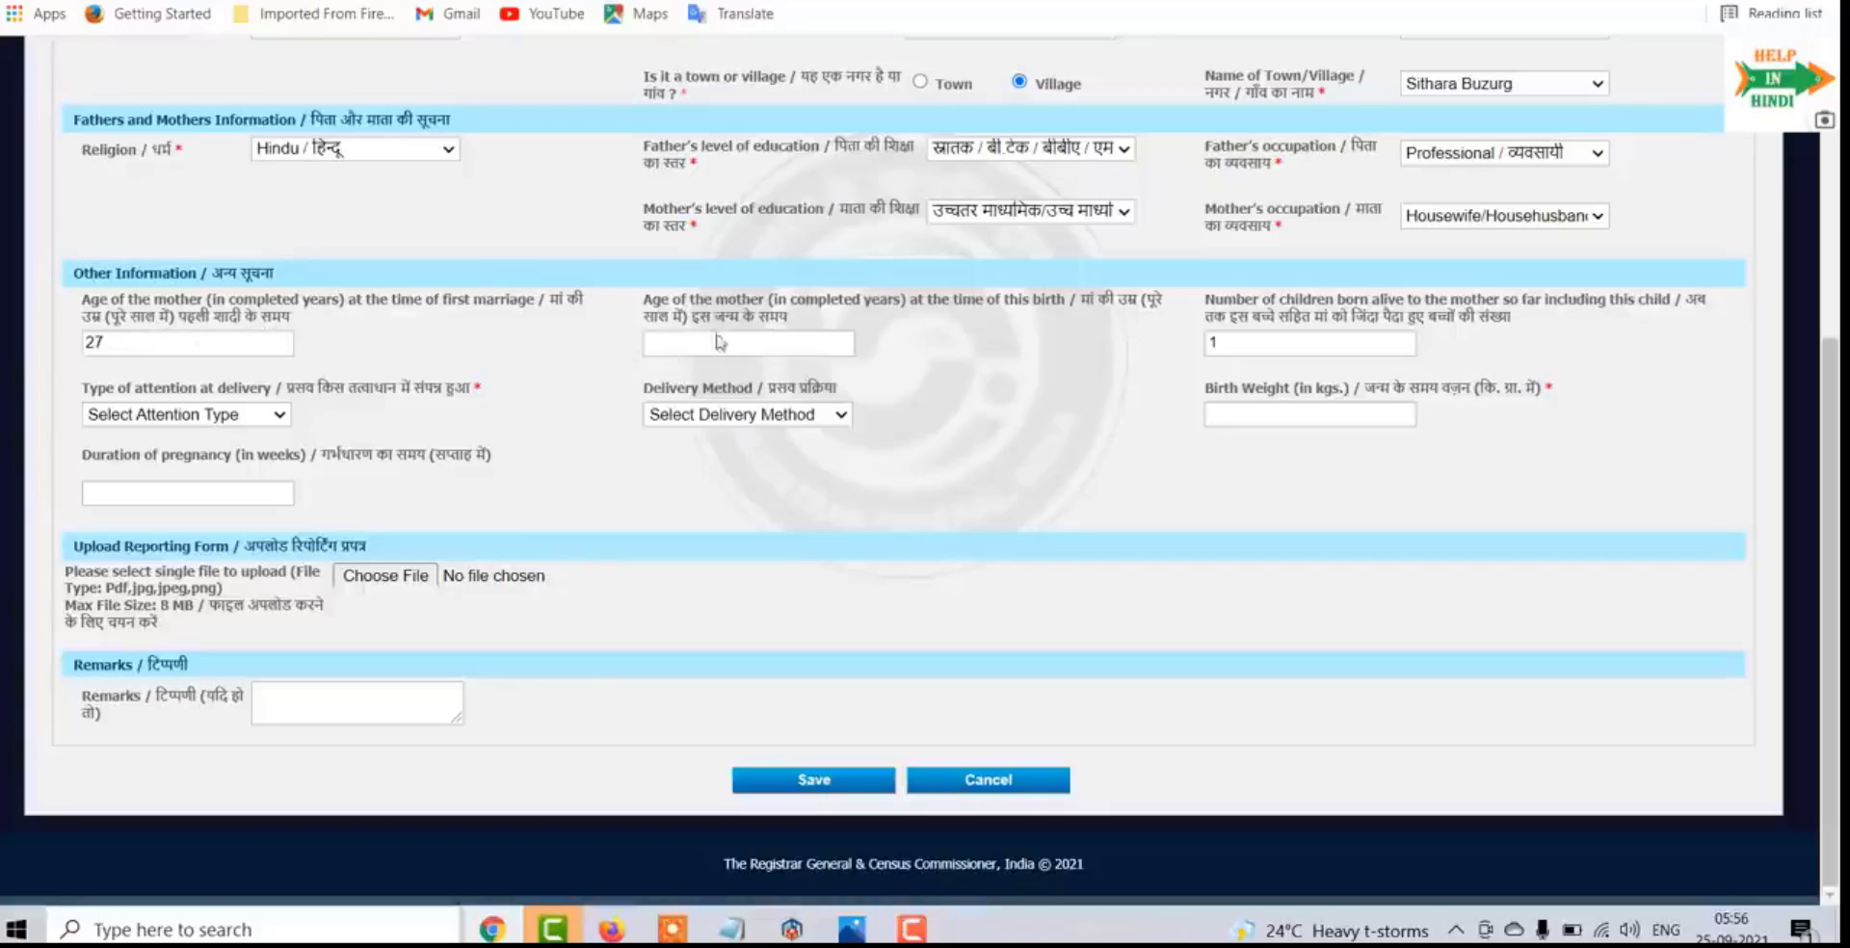
left_click_drag(145, 344, 66, 343)
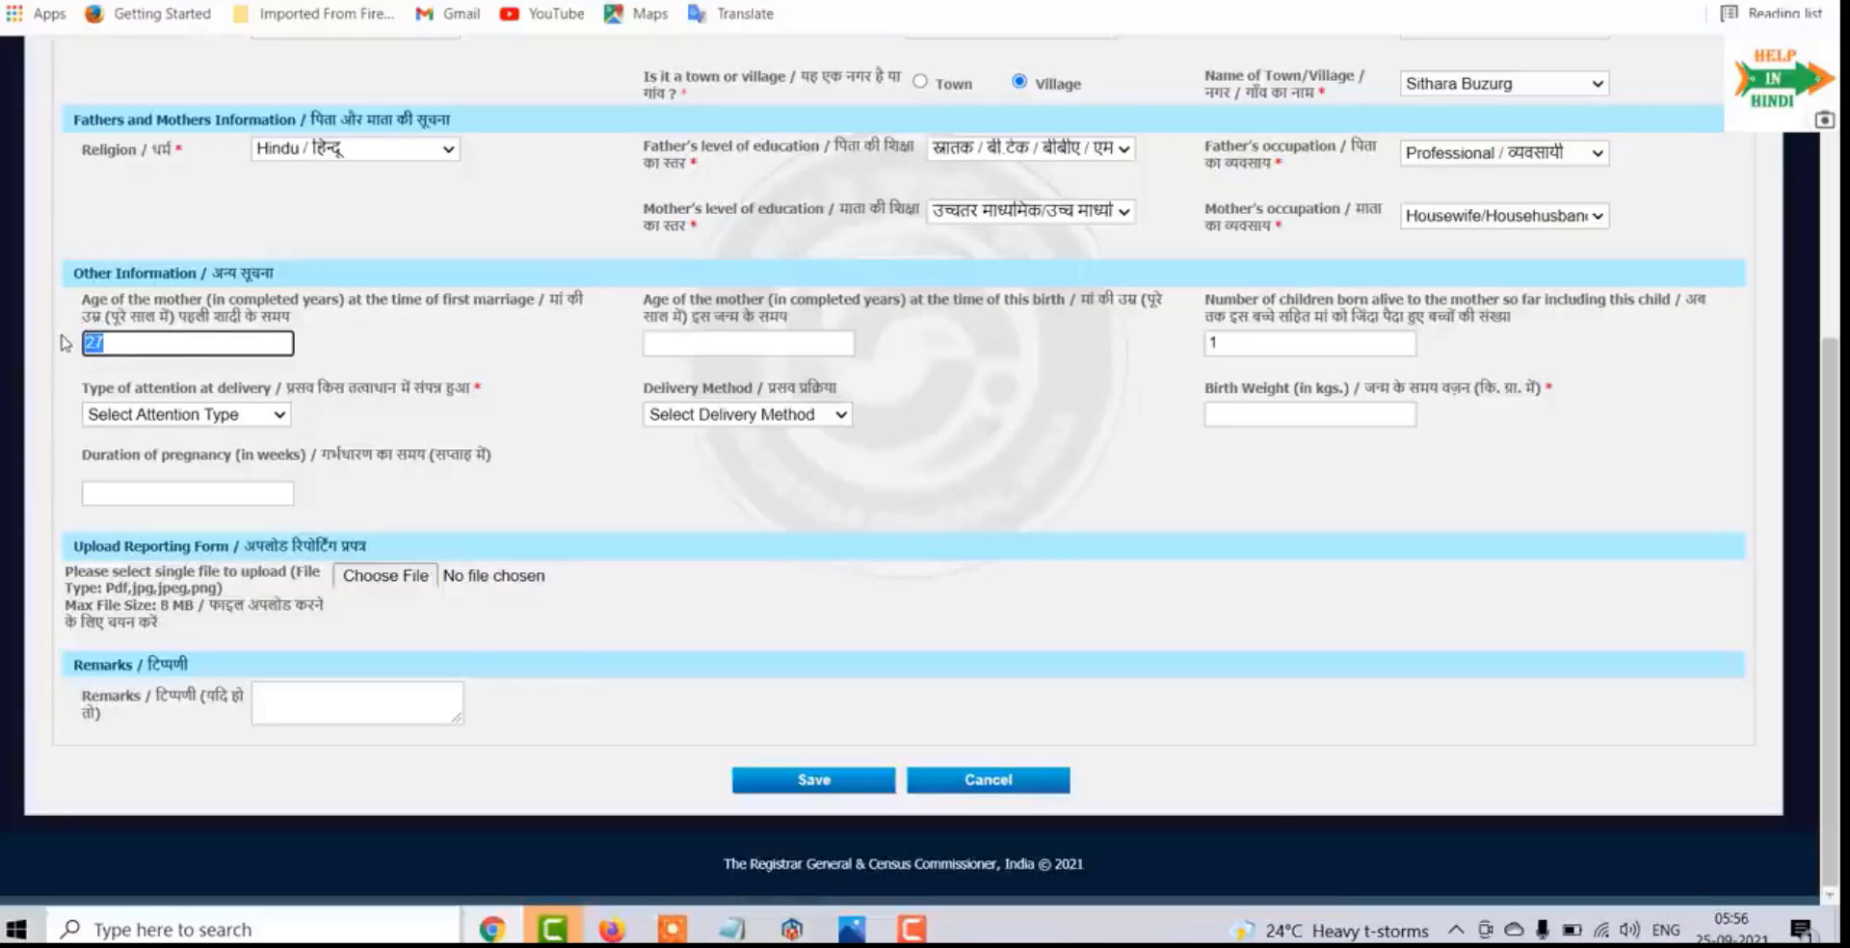
type("25")
left_click(759, 341)
type("27")
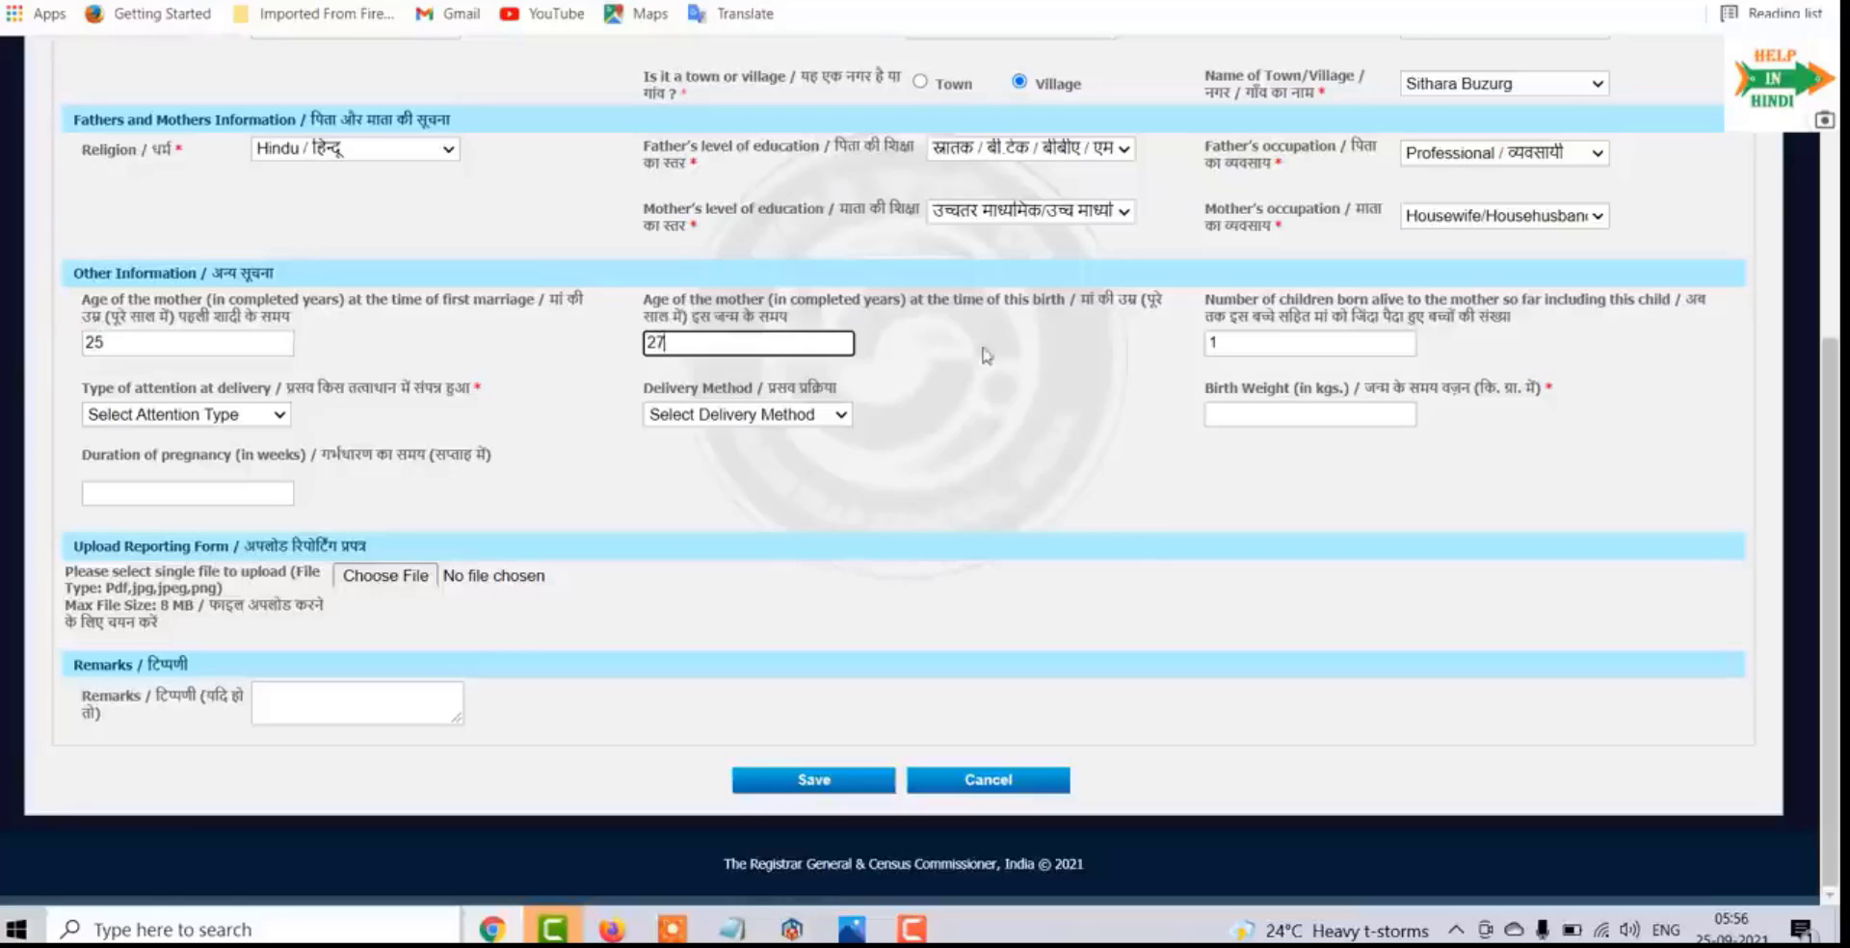
left_click(997, 354)
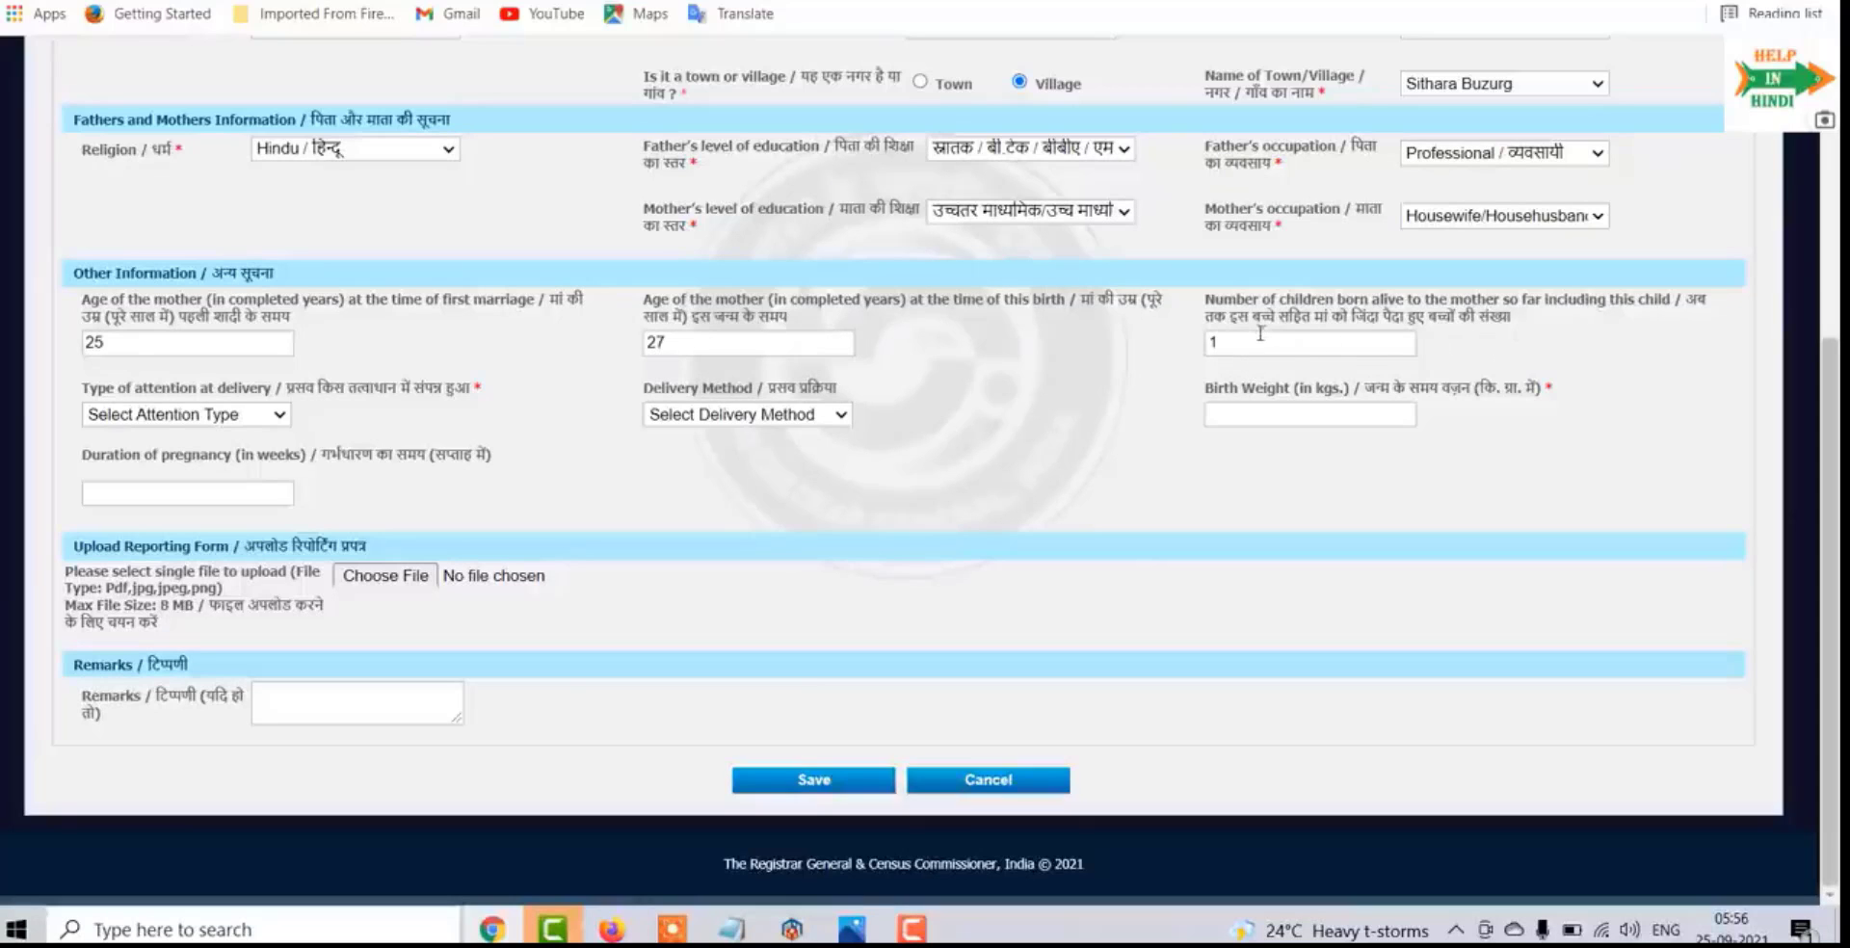
left_click(1246, 340)
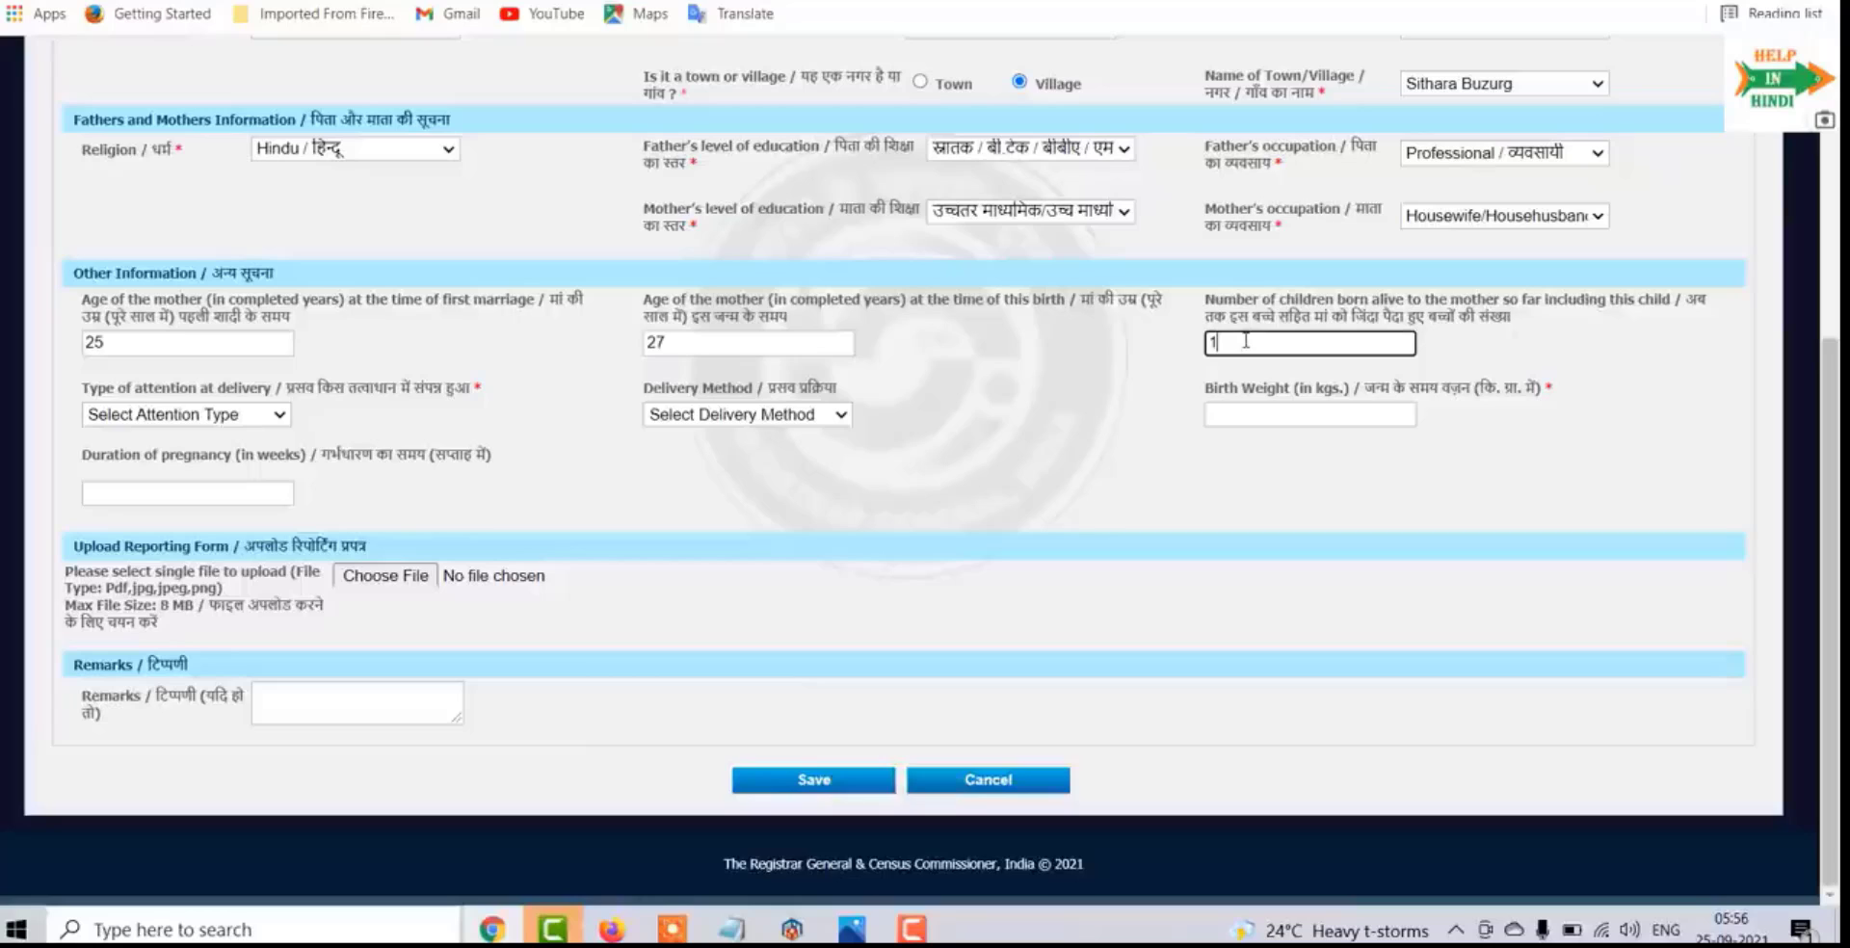
left_click(1005, 420)
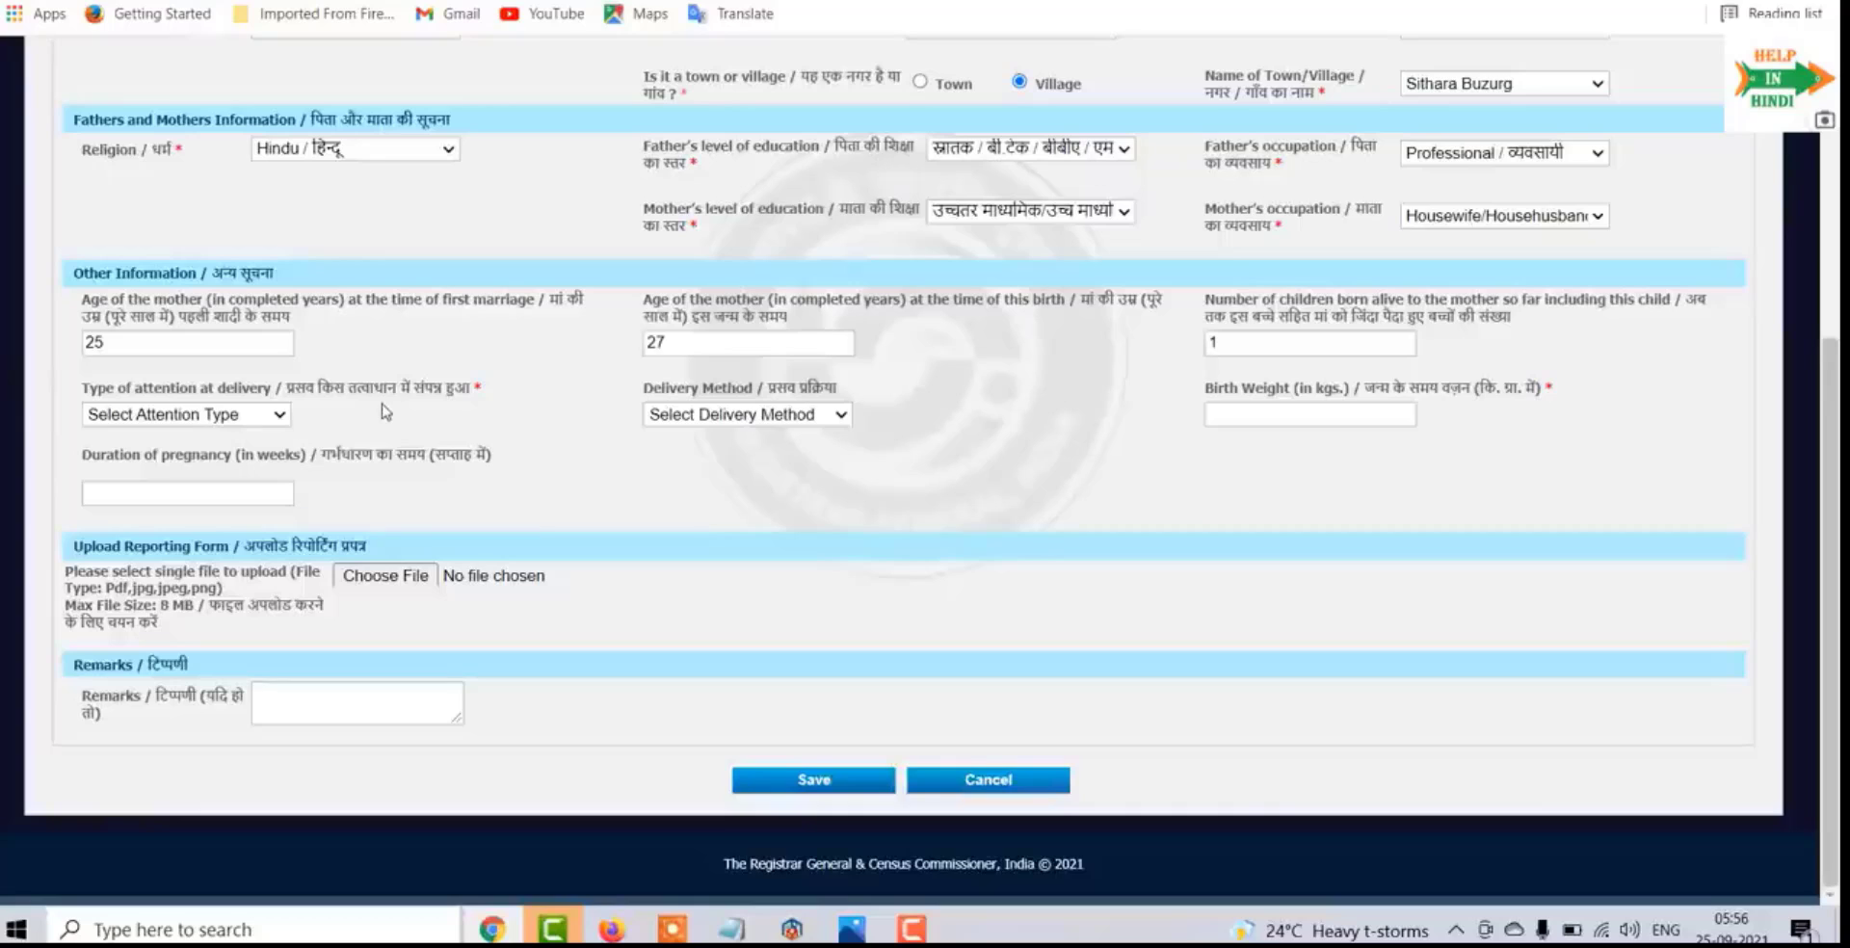
Step: Set the type of attention at delivery to Doctor, Nurse or Trained midwife and the delivery method to Normal
left_click(280, 422)
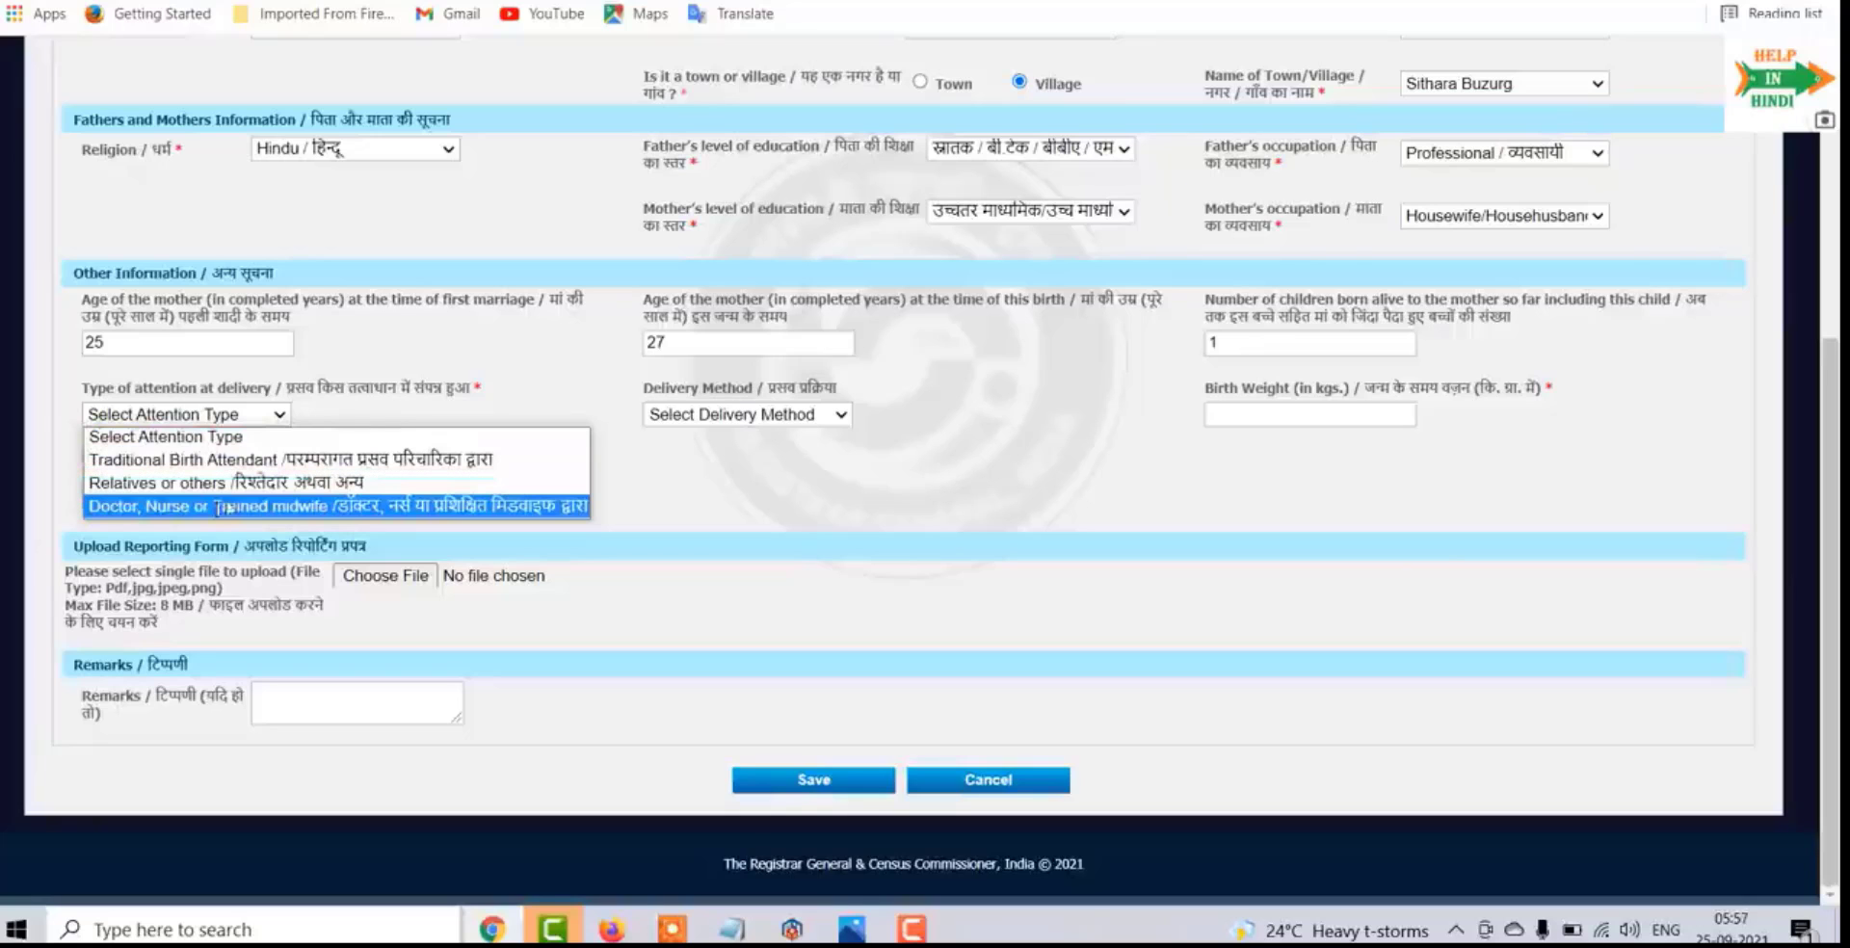
left_click(256, 511)
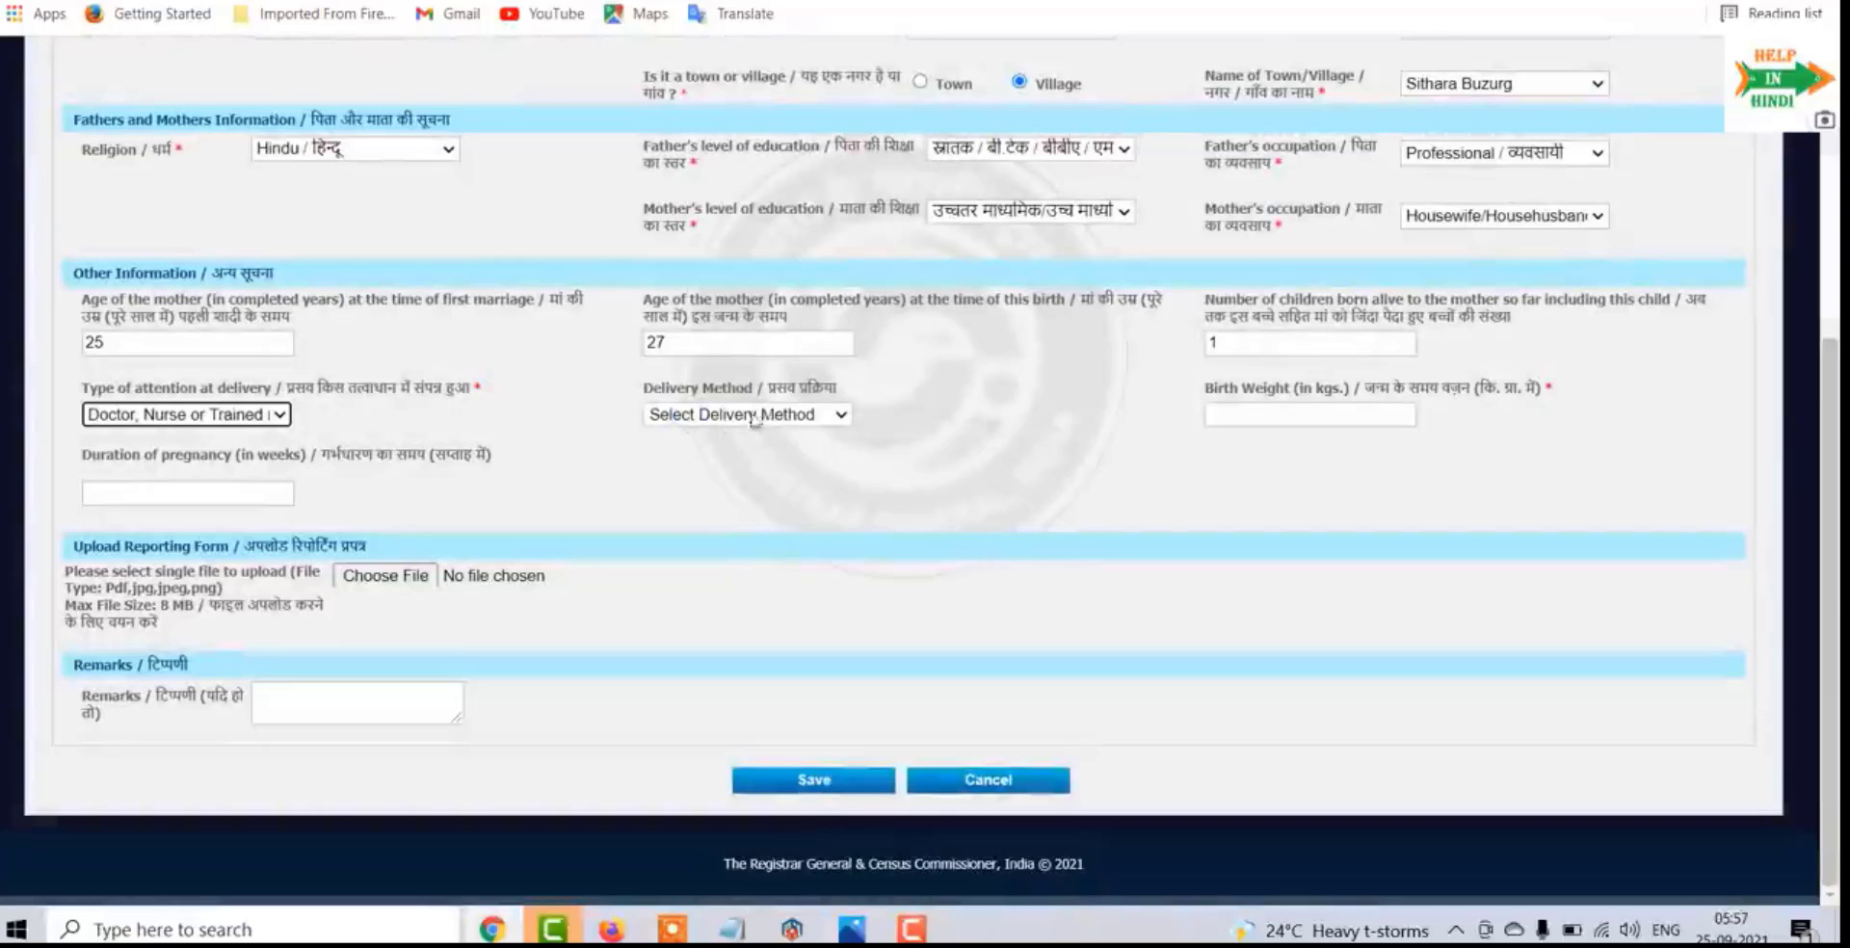
left_click(826, 416)
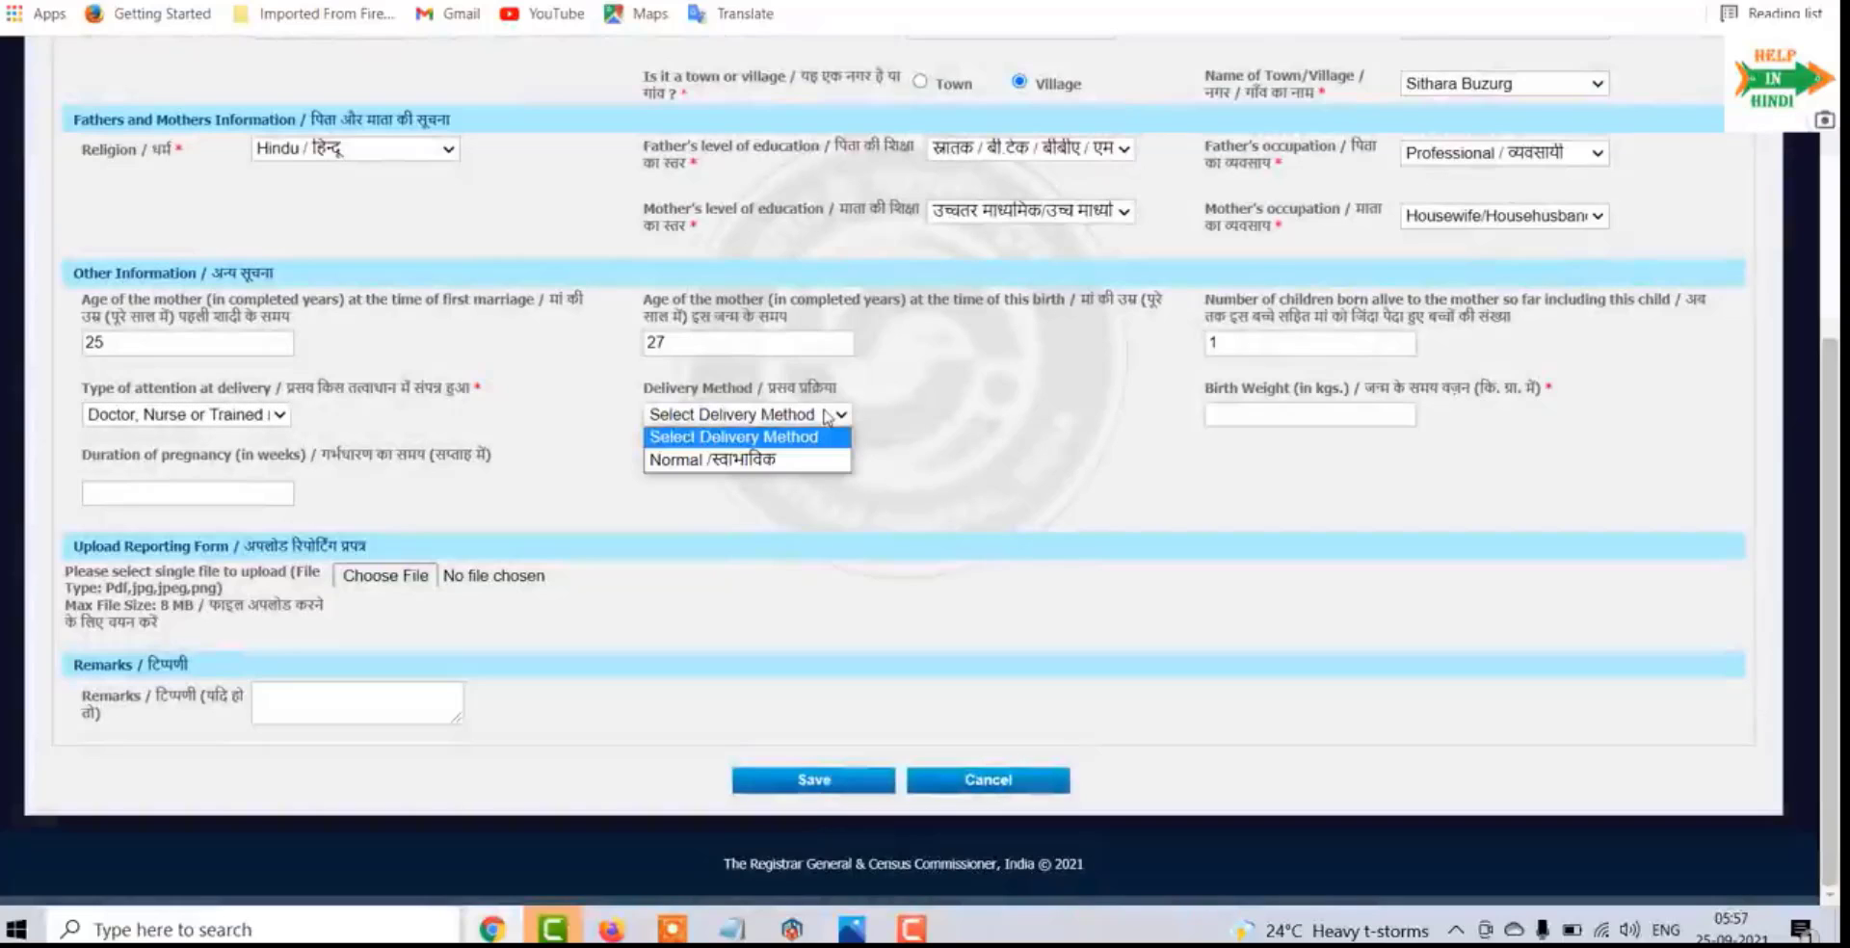
left_click(782, 462)
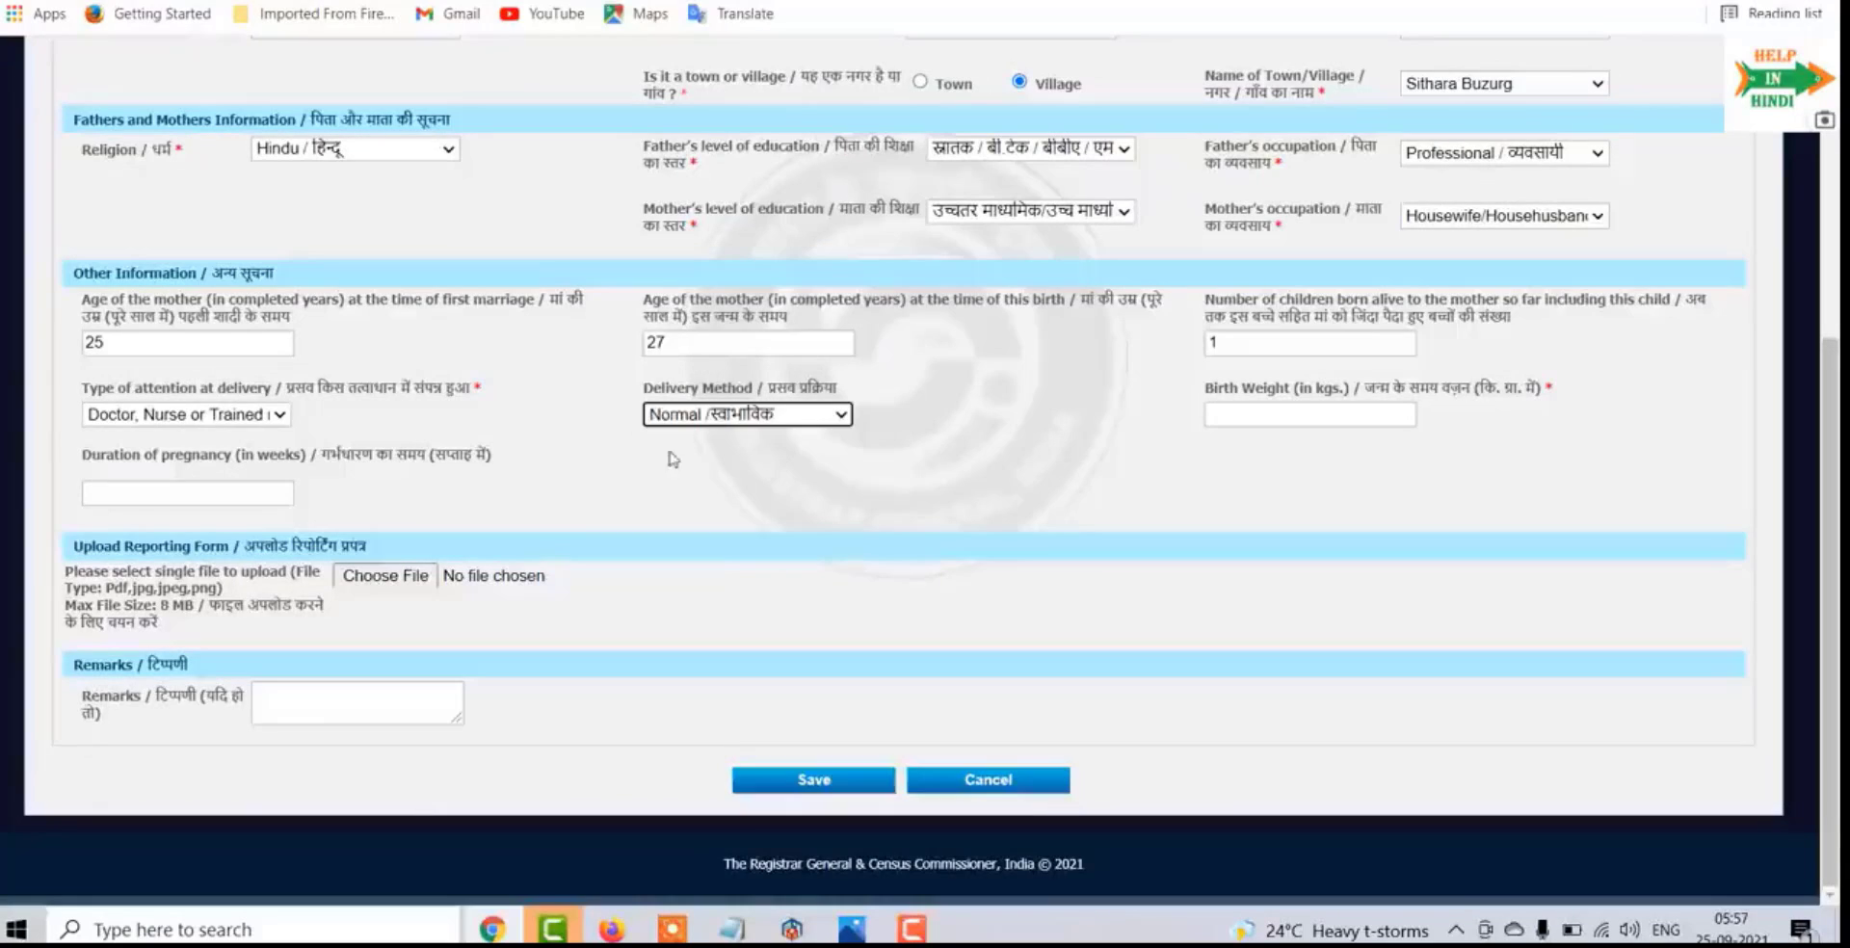
Step: Enter a birth weight of 3.000 kg and a pregnancy duration of 36 weeks
left_click(1248, 420)
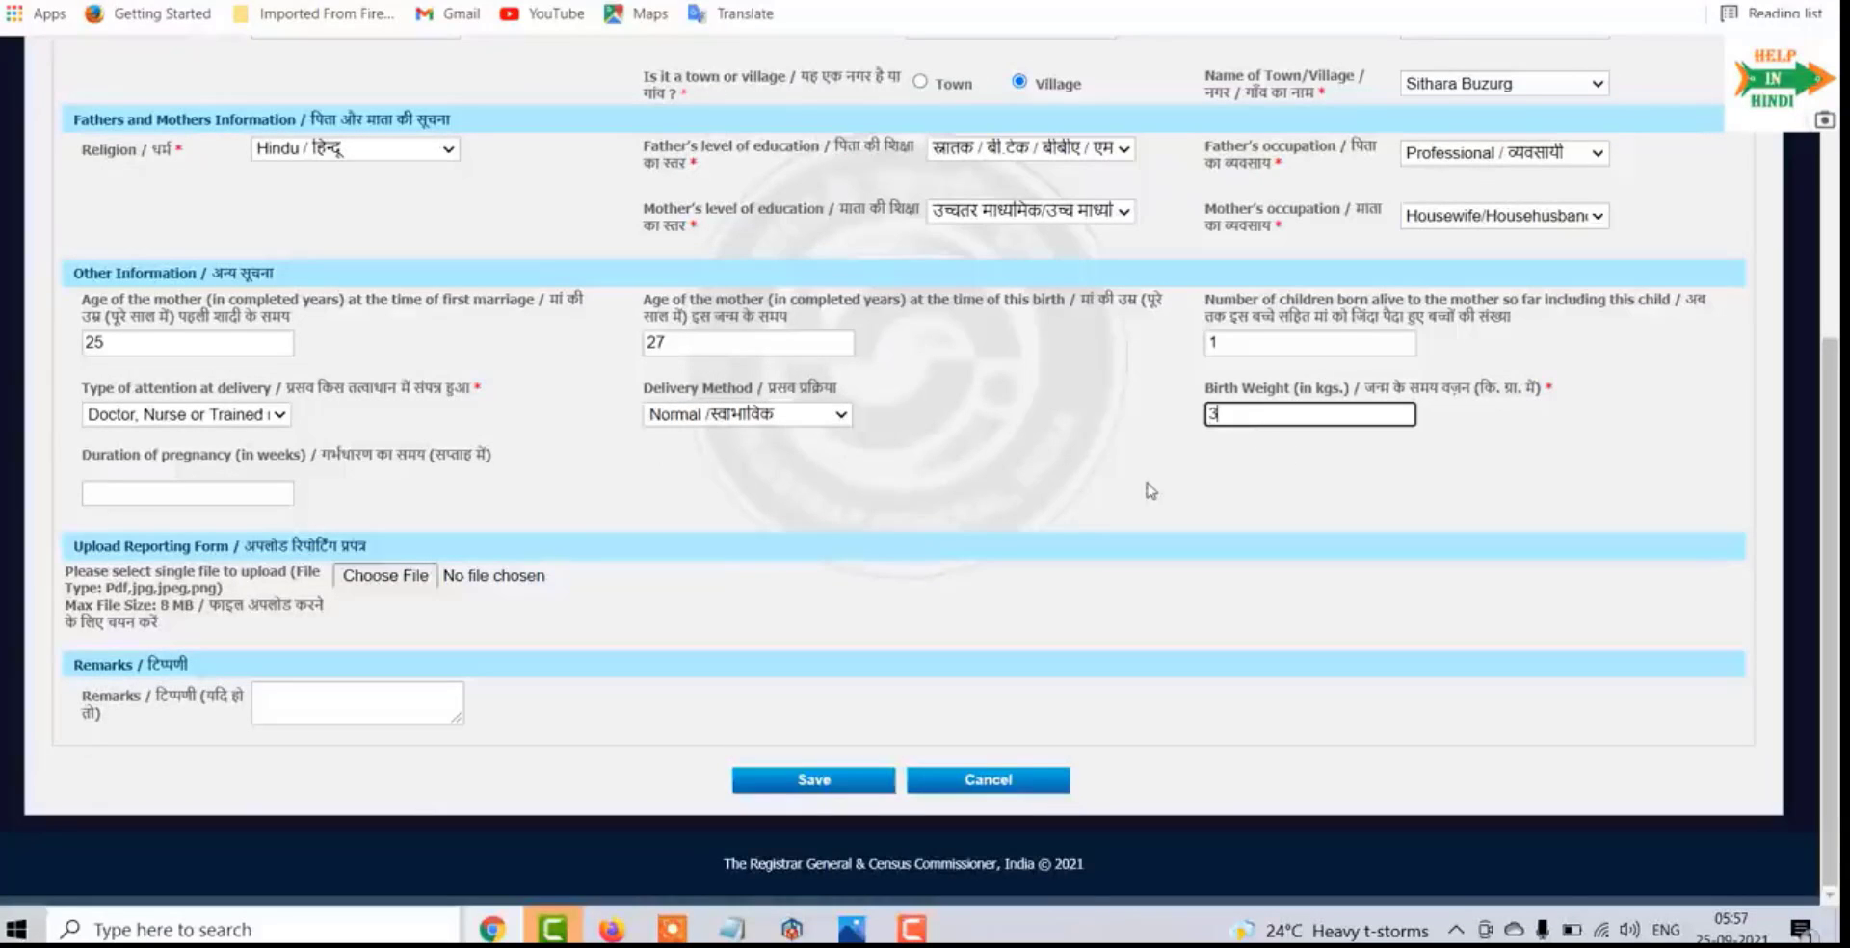
type("3.000")
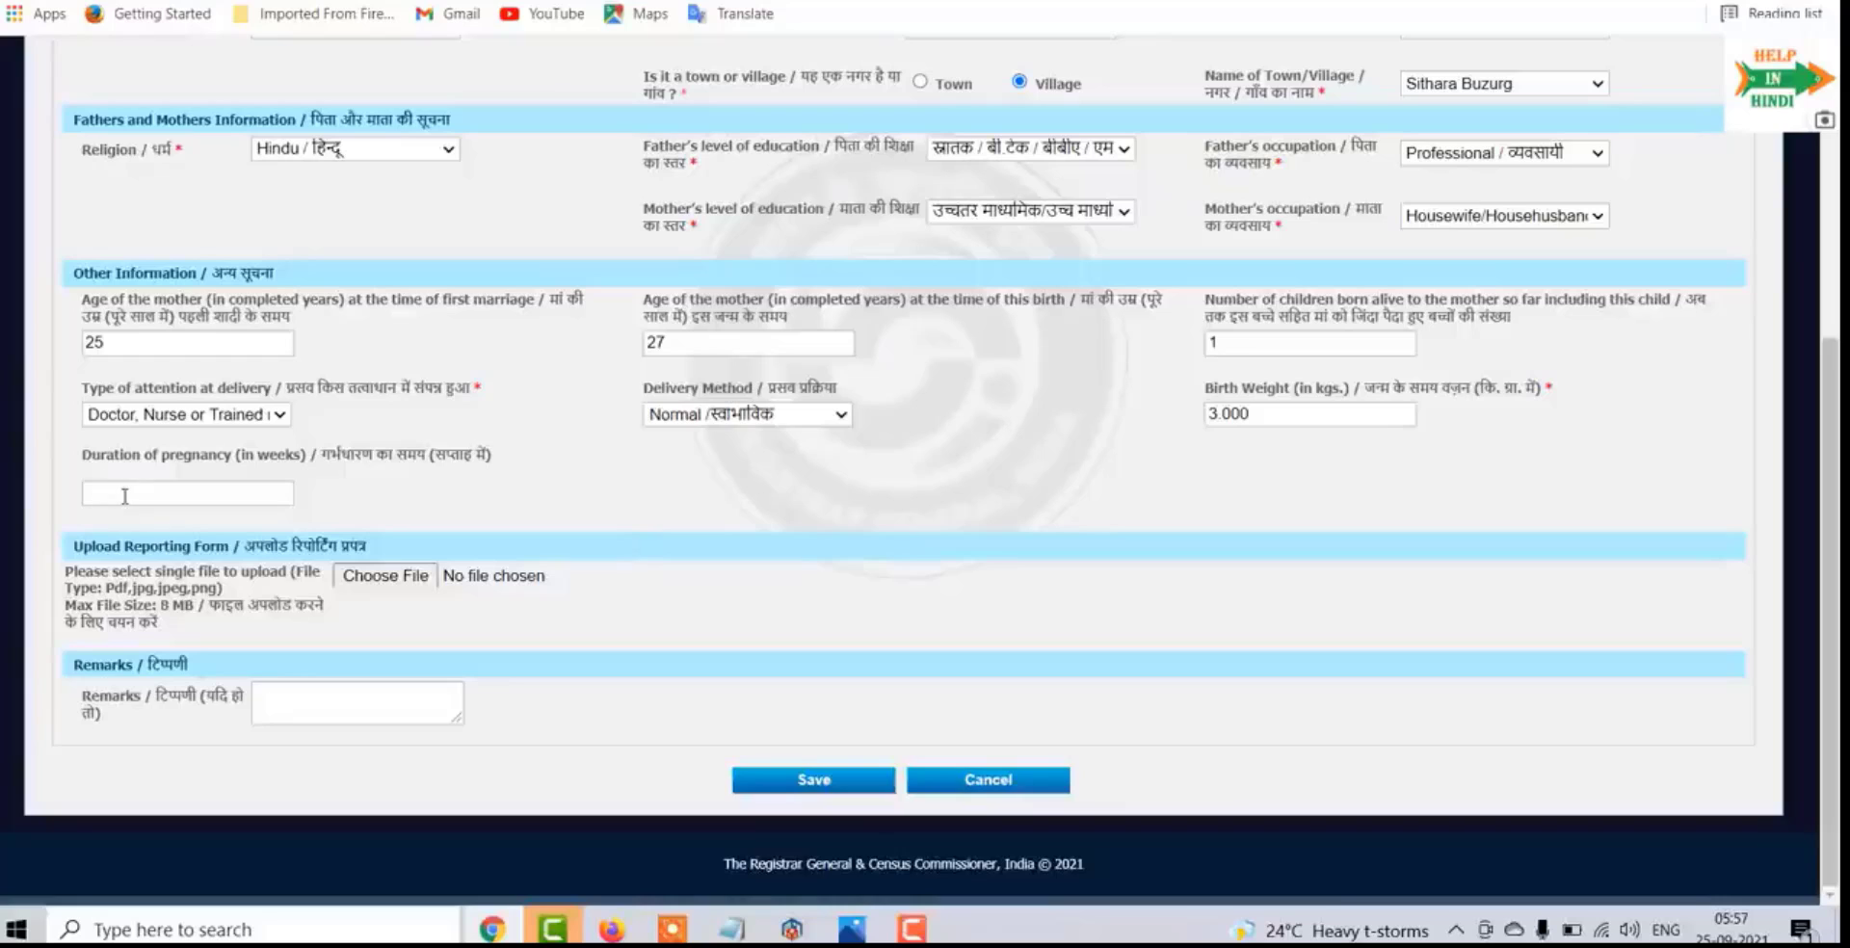
left_click(125, 495)
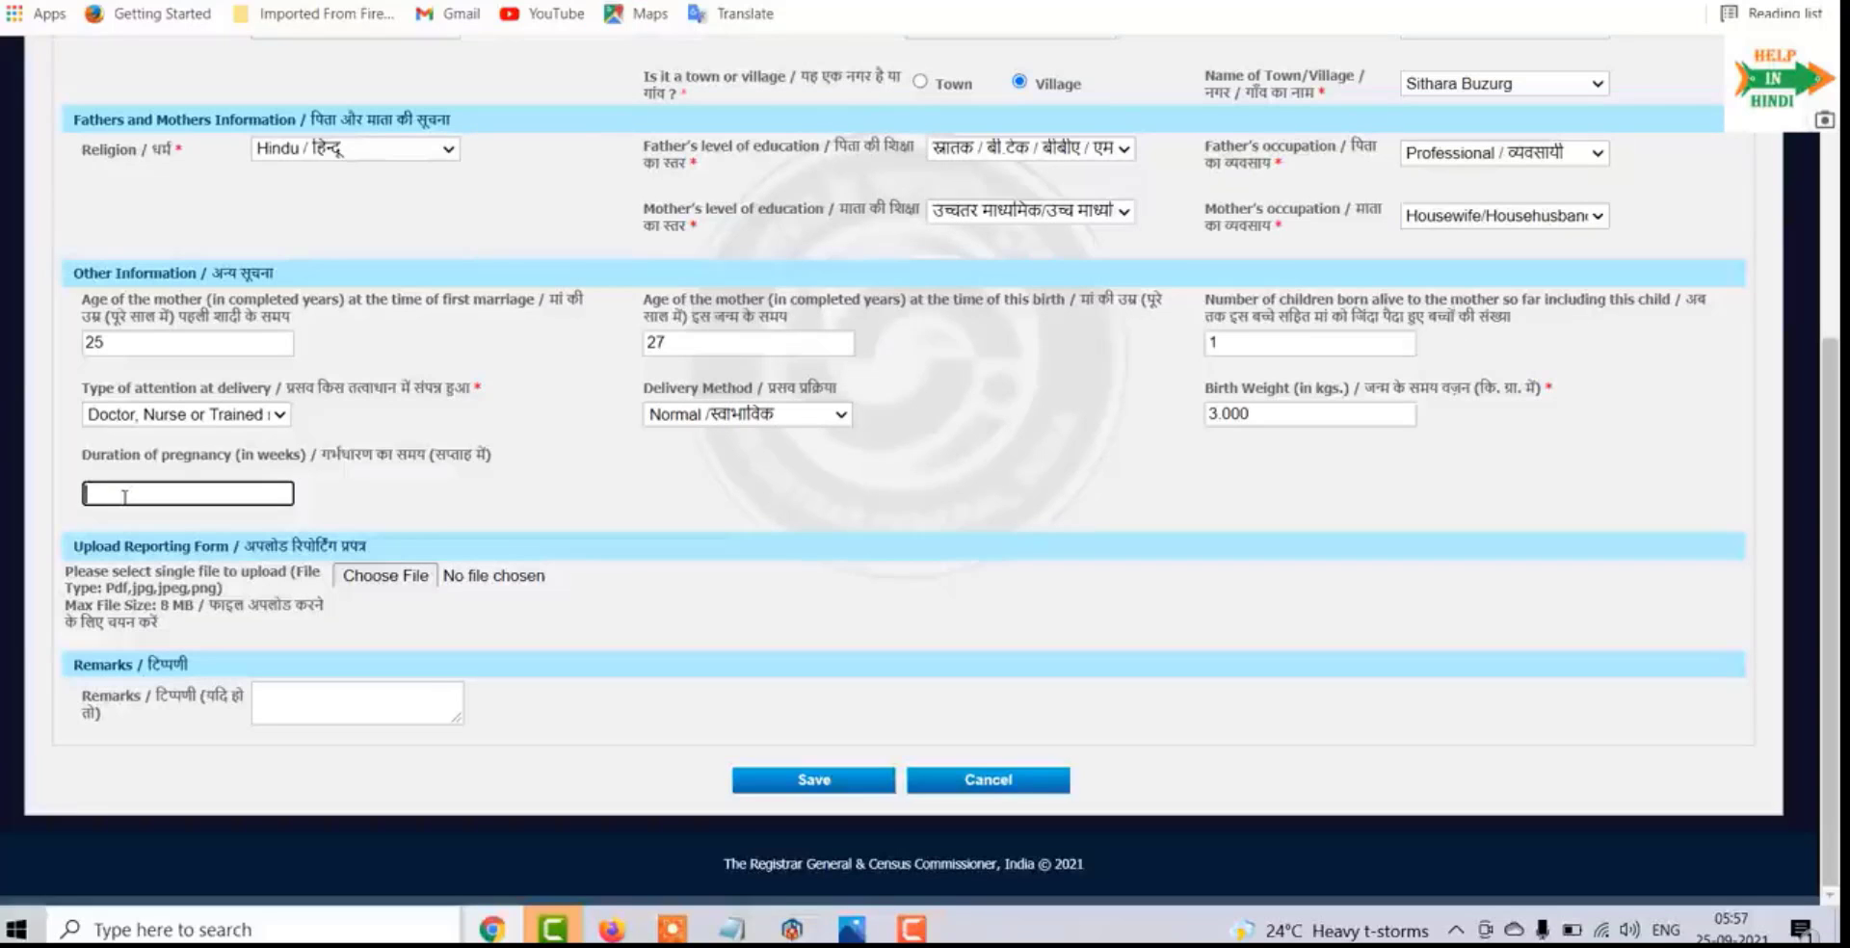
type("36")
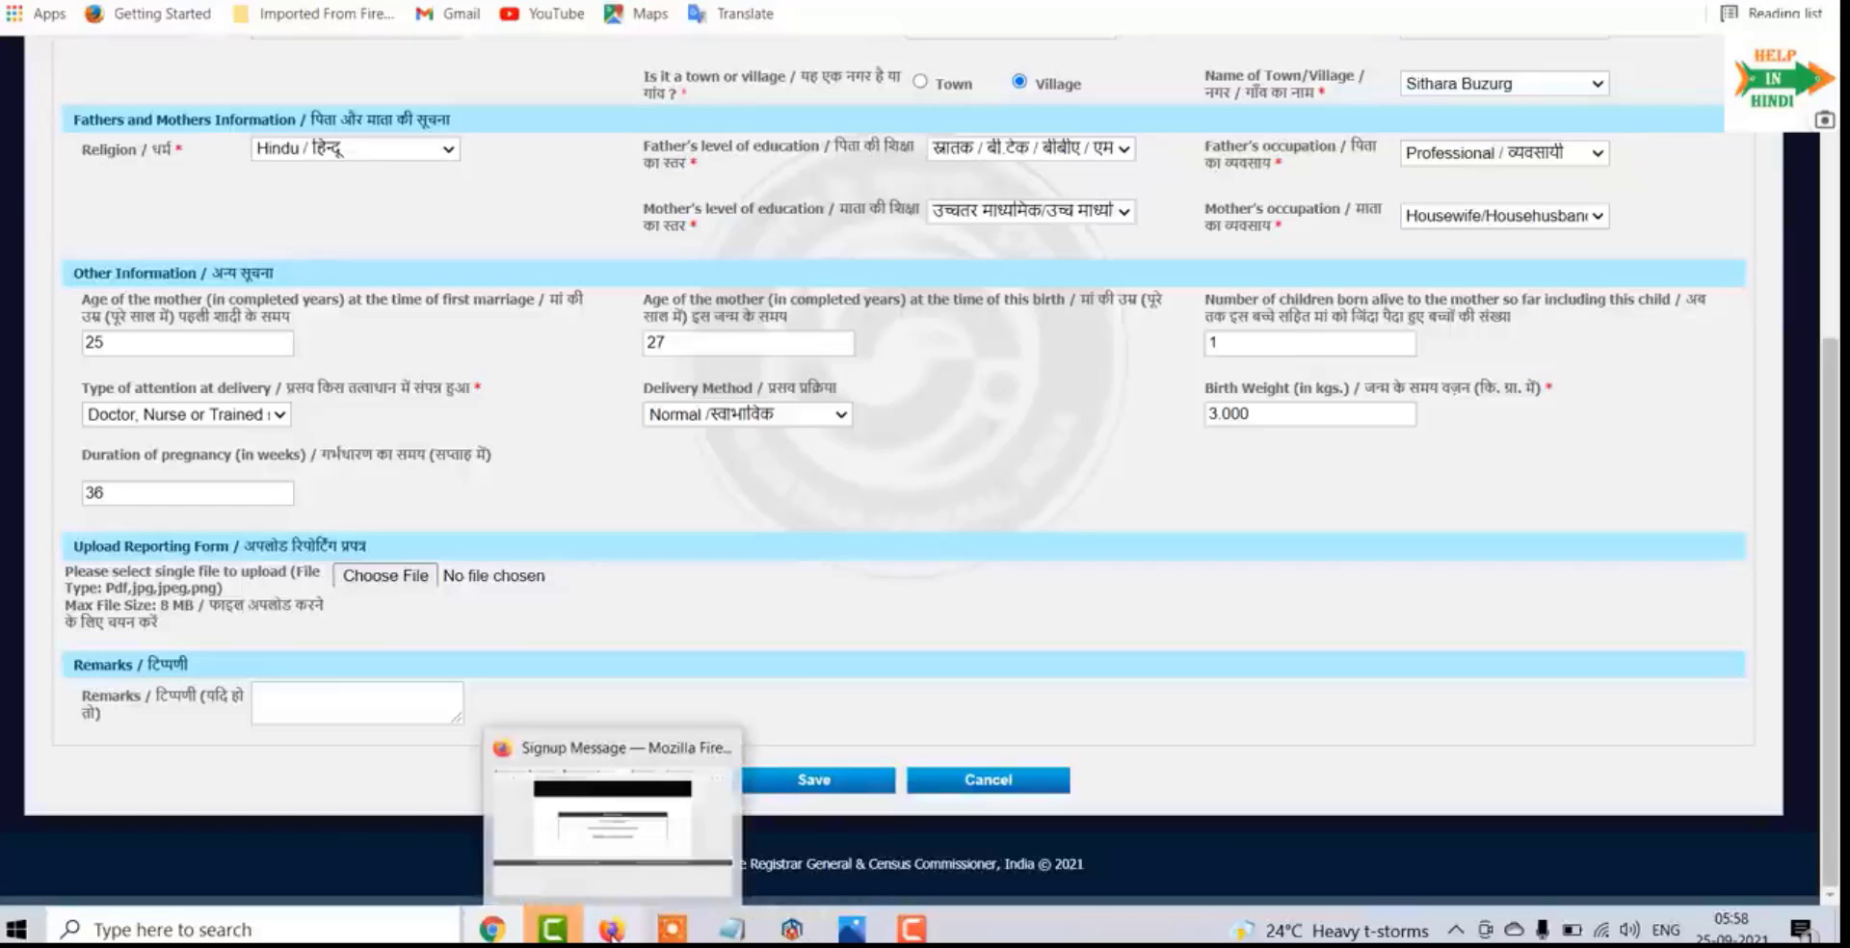
Step: Switch to Firefox and examine the birth certificate article's parents' declaration form, its download link and the list of required documents
left_click(612, 930)
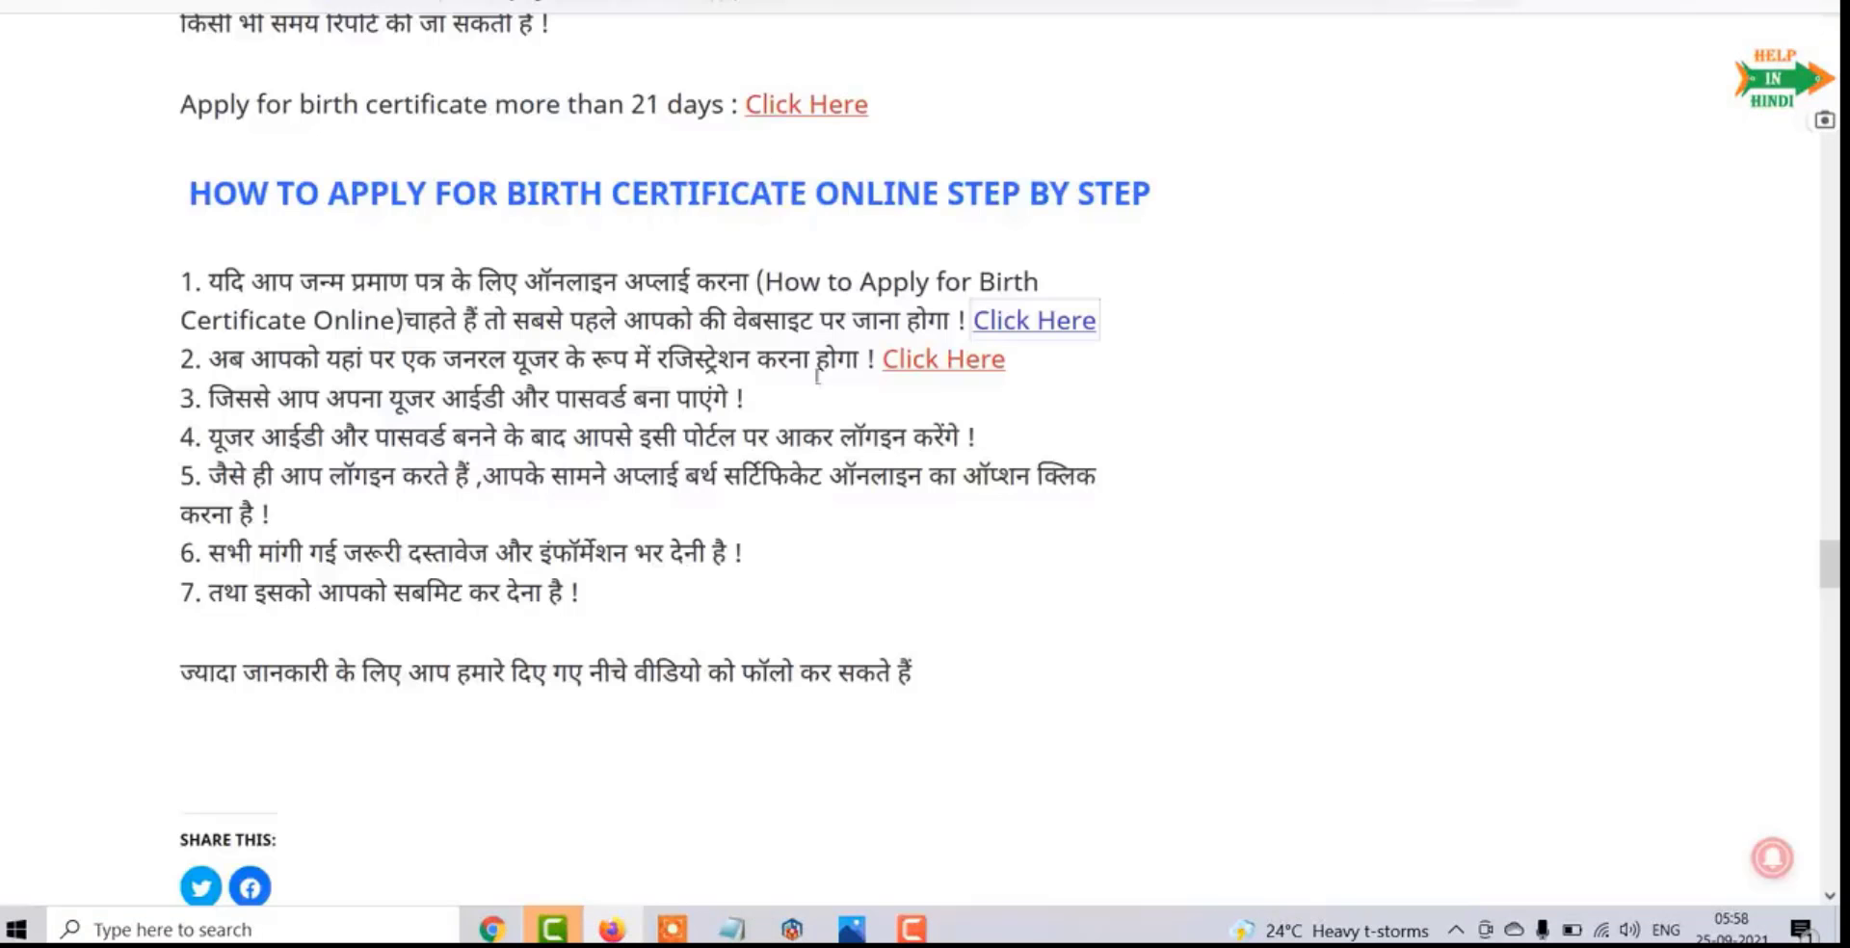
scroll(817, 376, "up", 20)
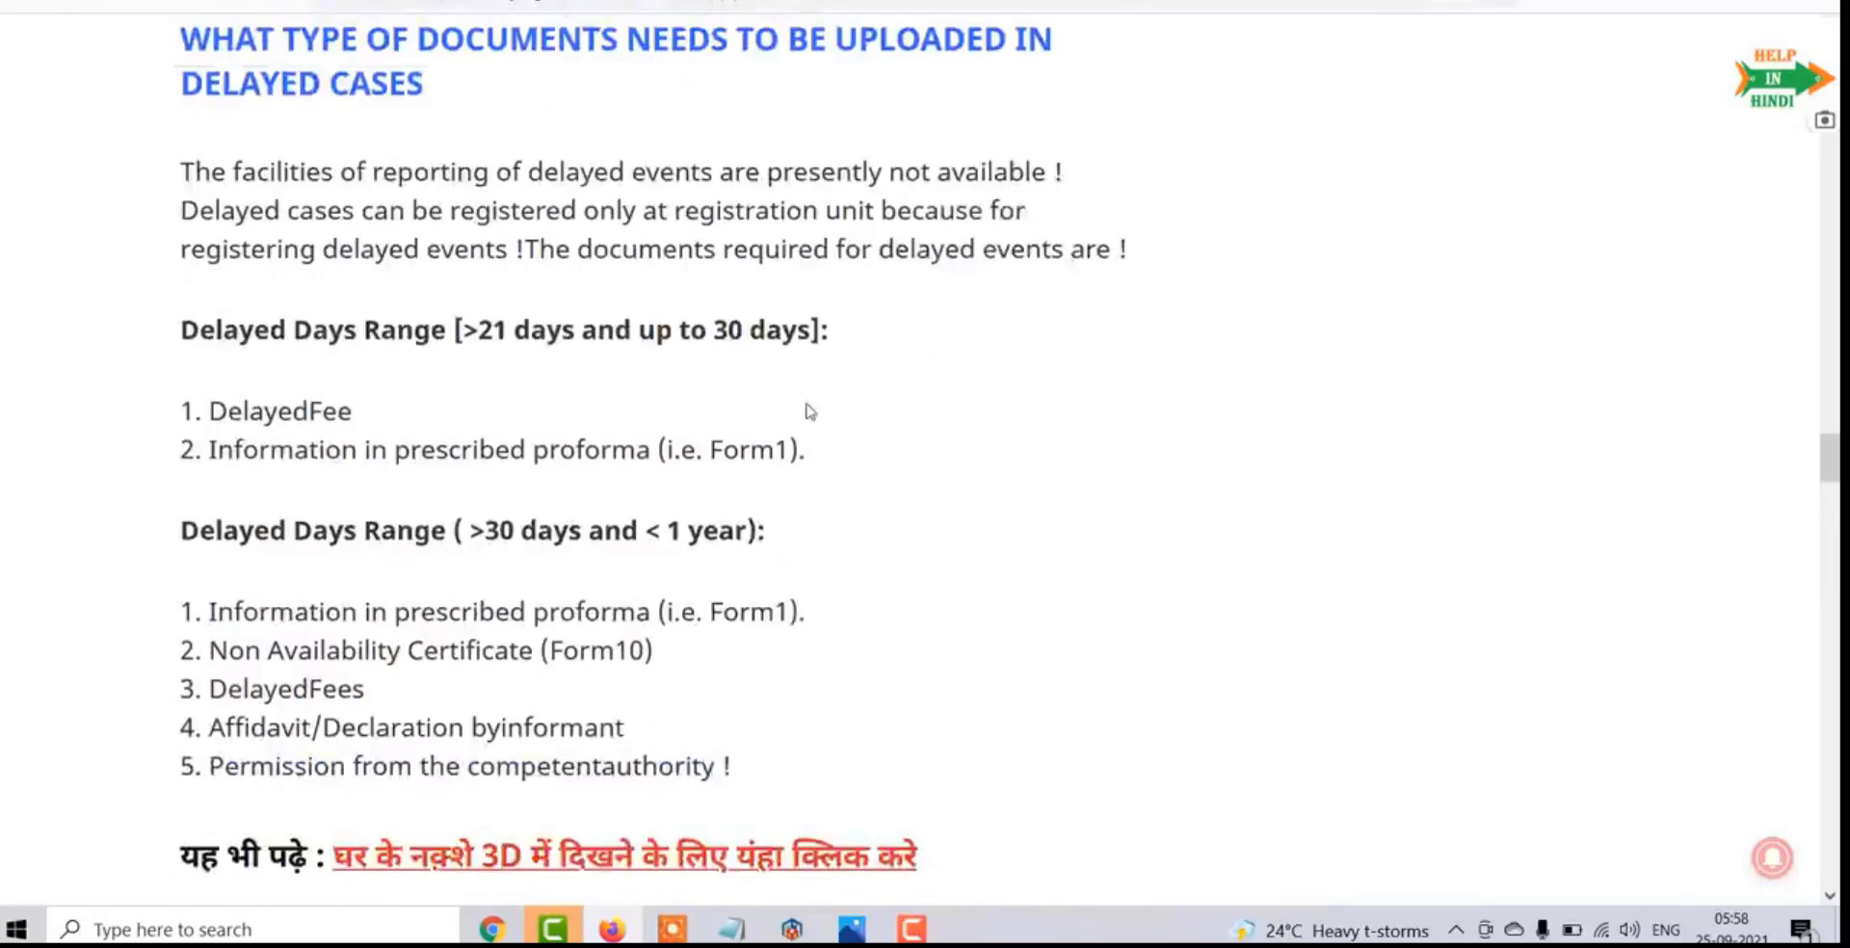
scroll(810, 411, "up", 20)
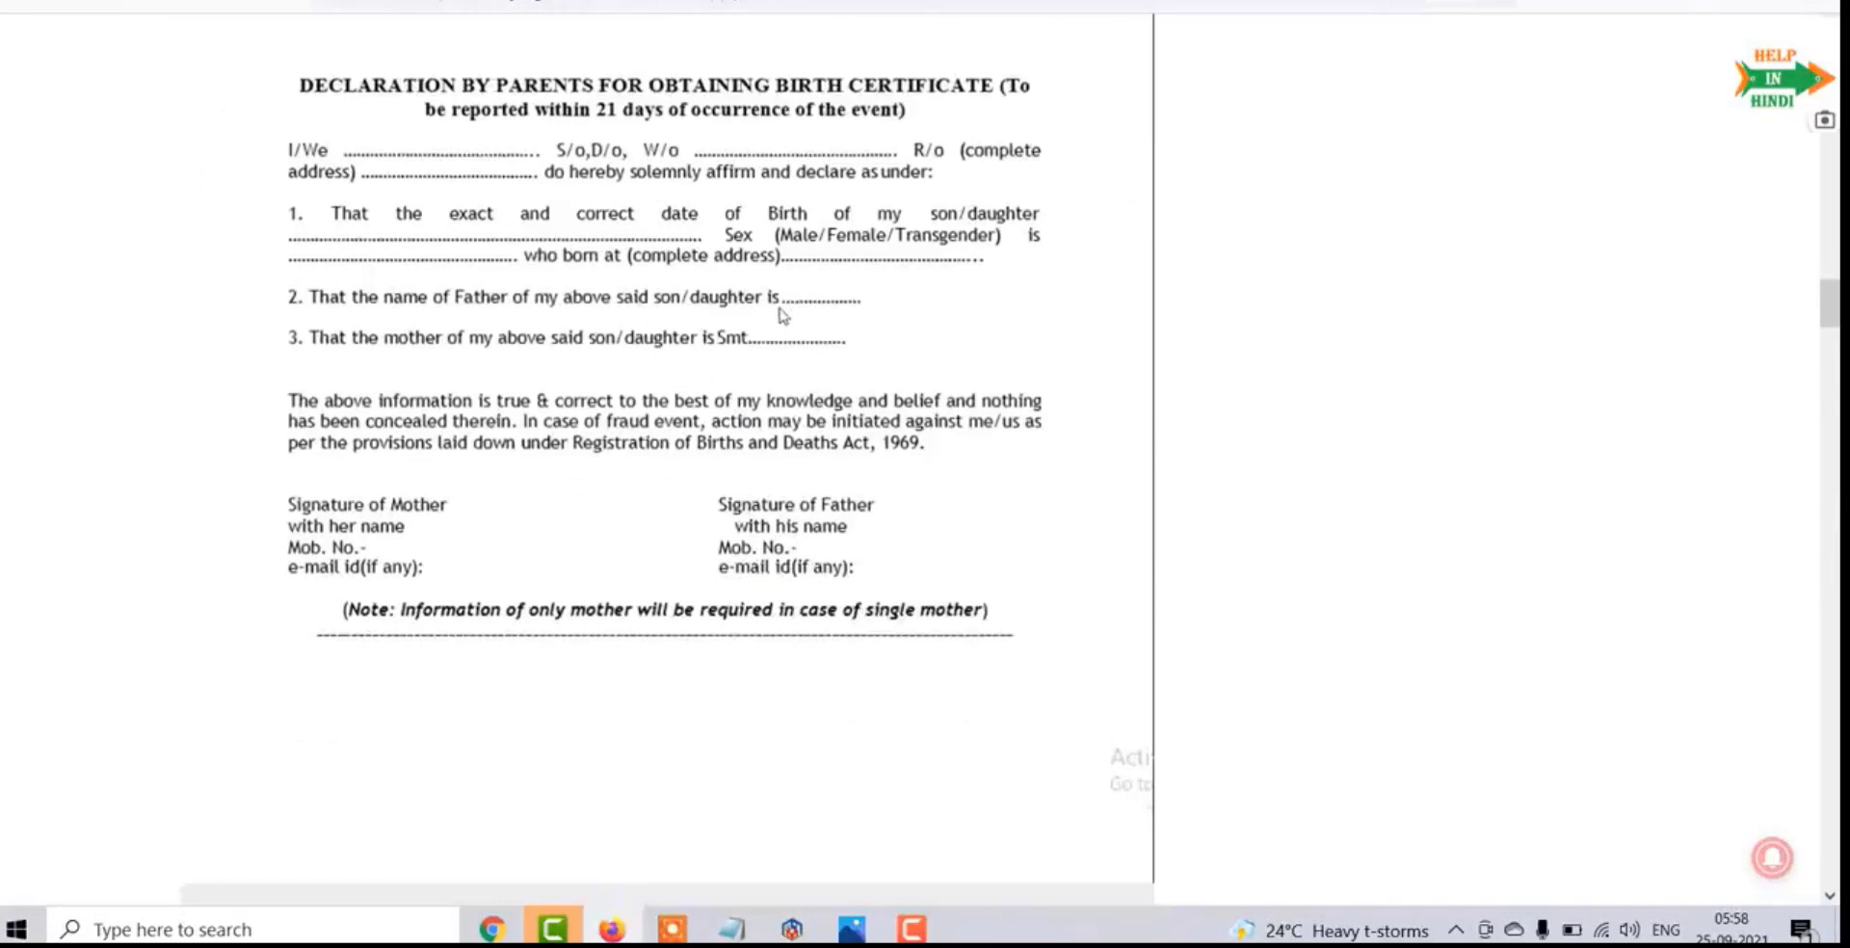
scroll(780, 315, "down", 15)
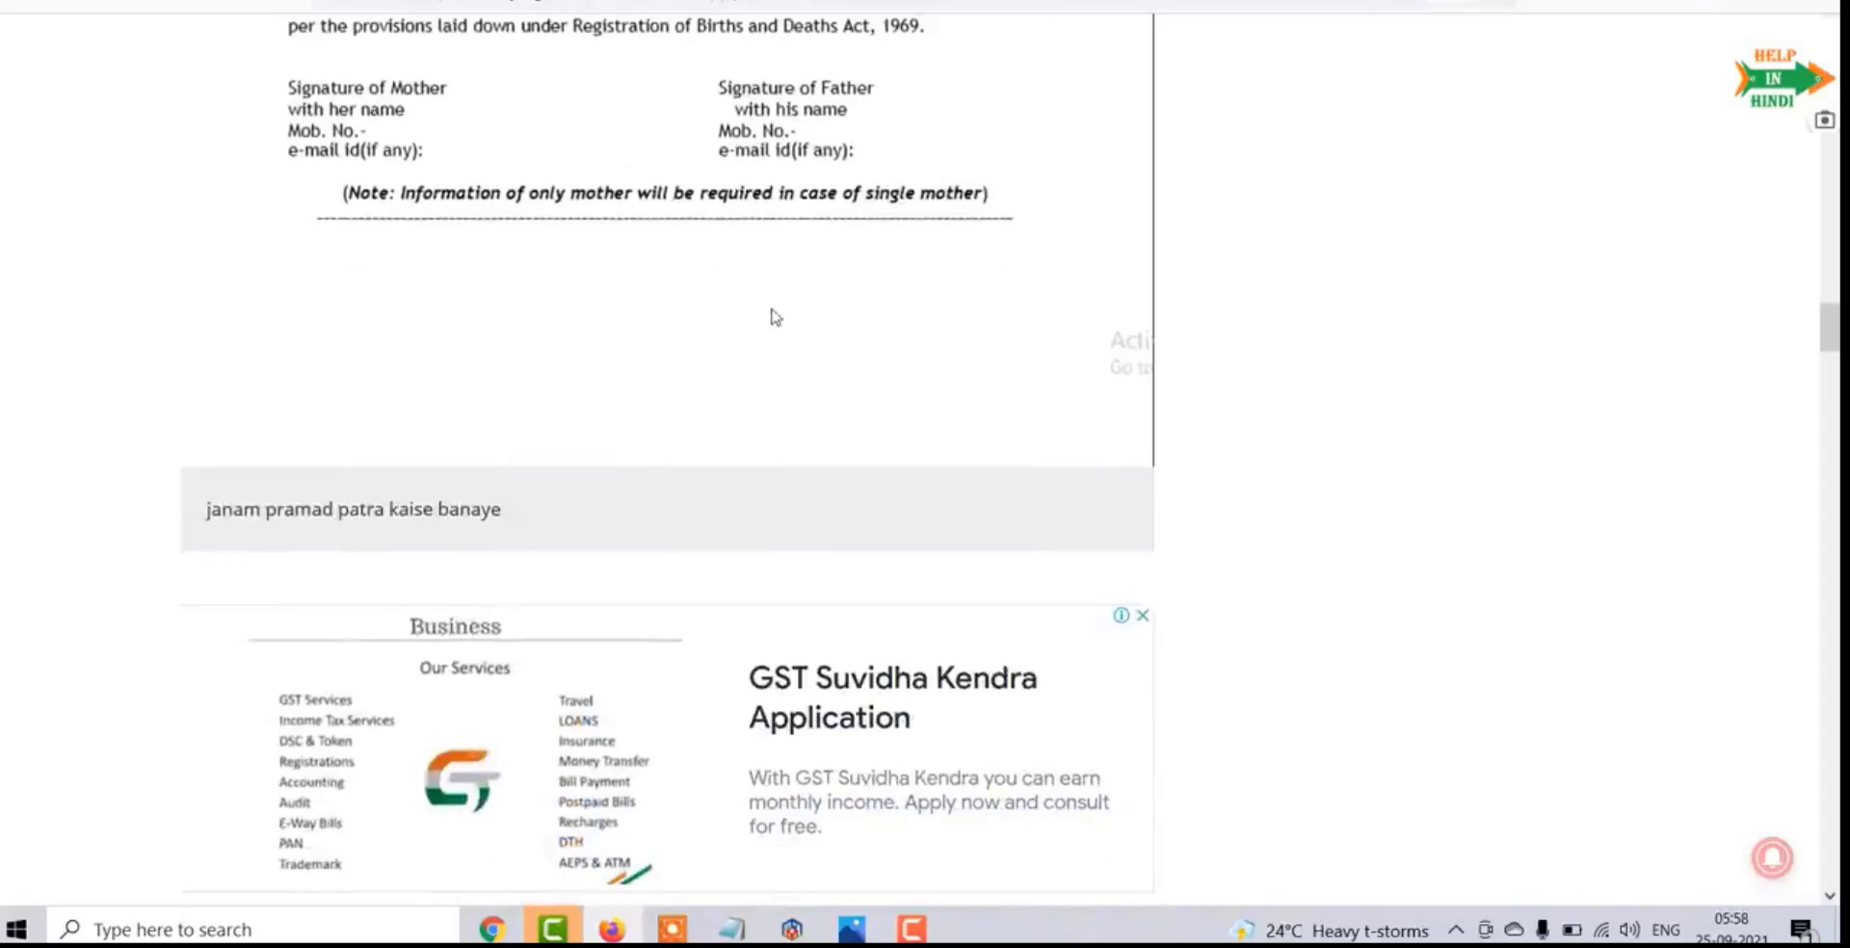
scroll(771, 309, "down", 2)
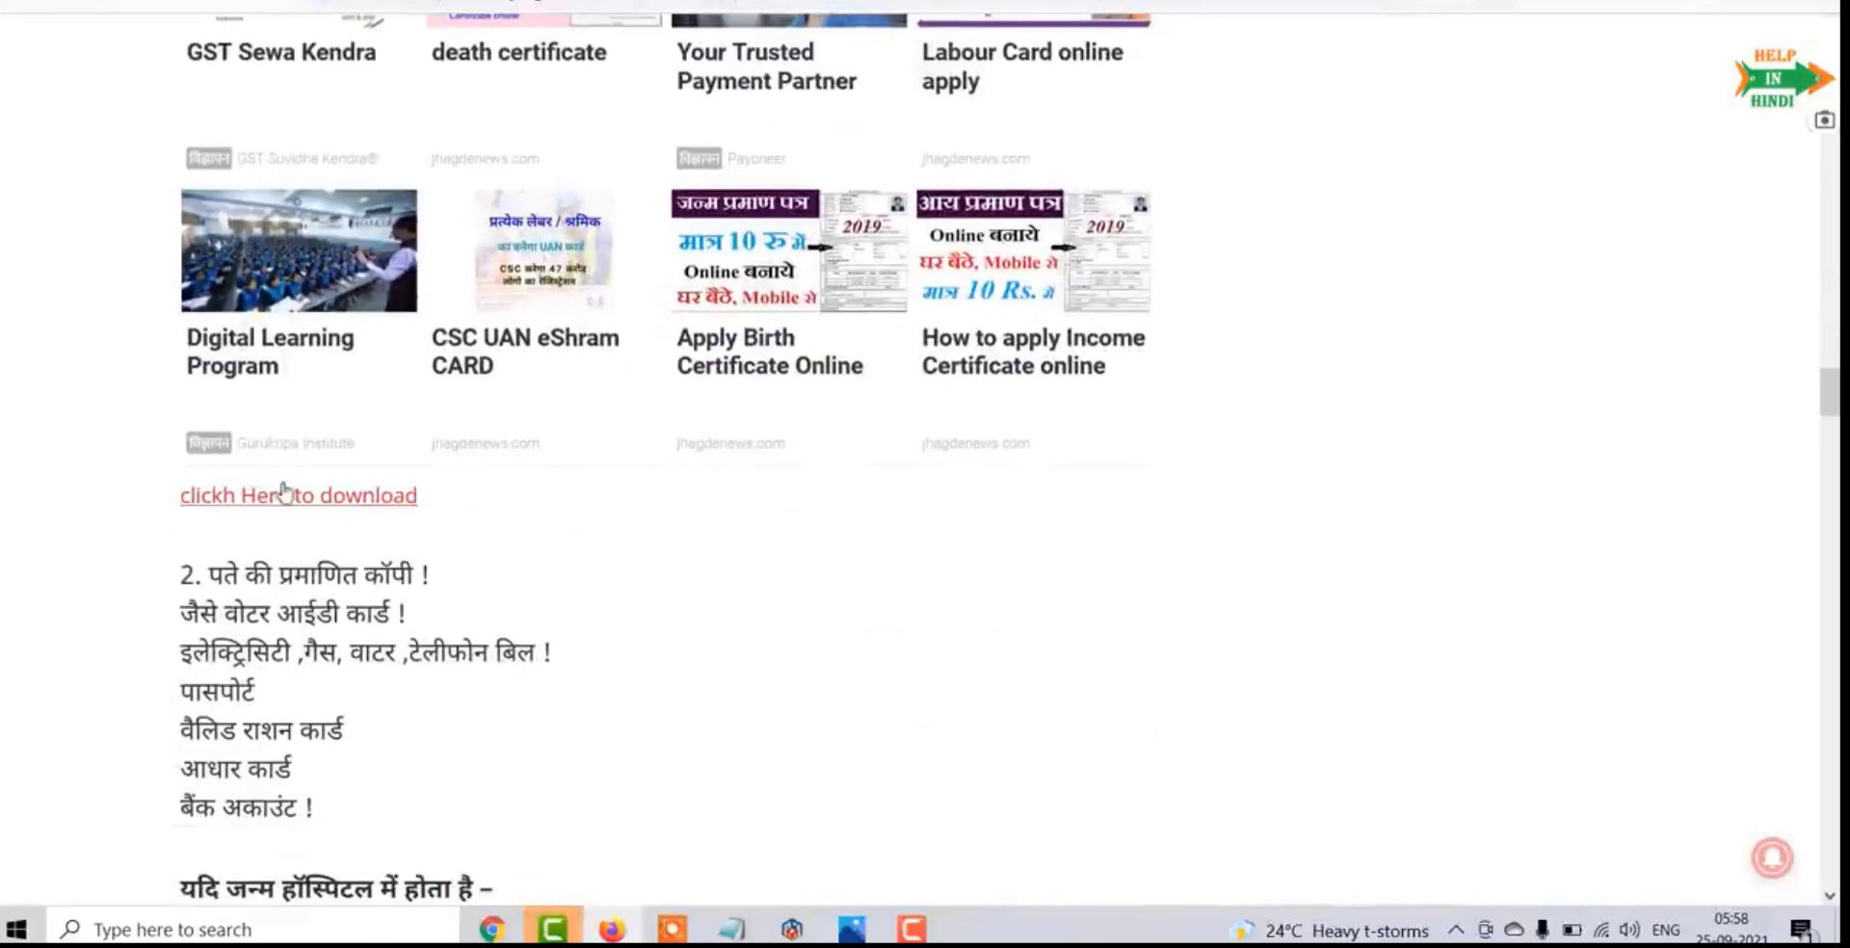
scroll(714, 343, "up", 15)
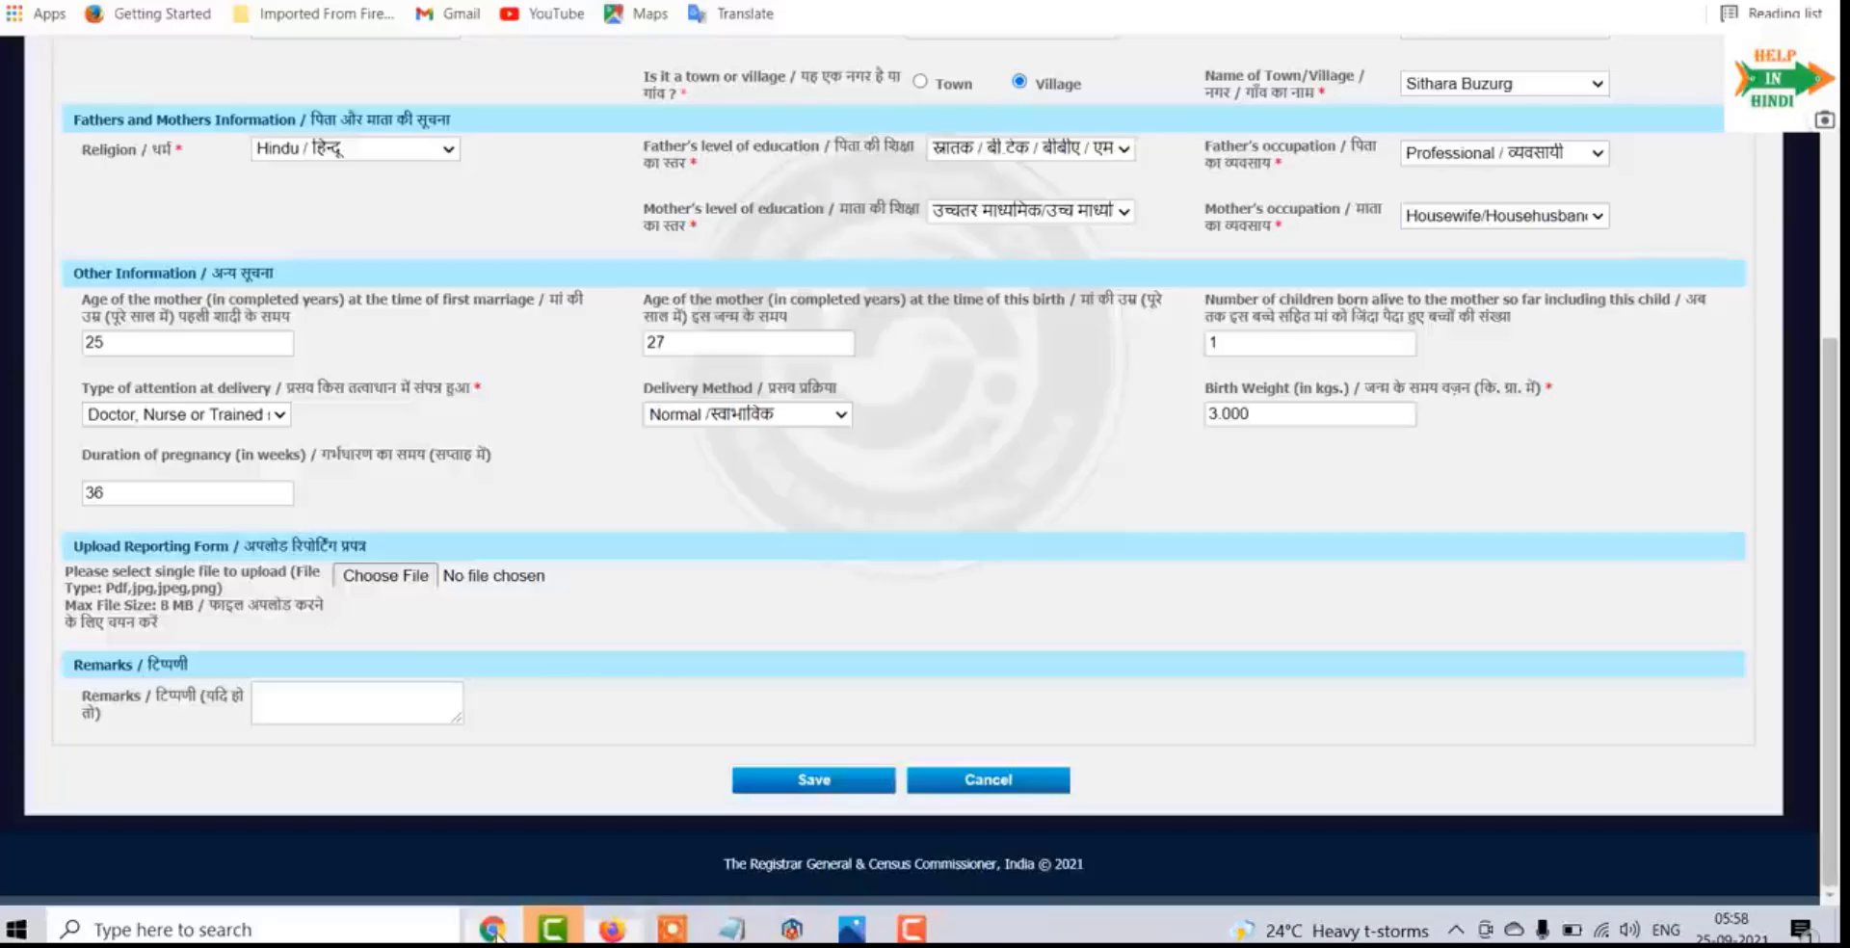
Step: Switch back to Chrome, attach the declaration image from the Desktop as the reporting form, and save the statistical information
left_click(497, 931)
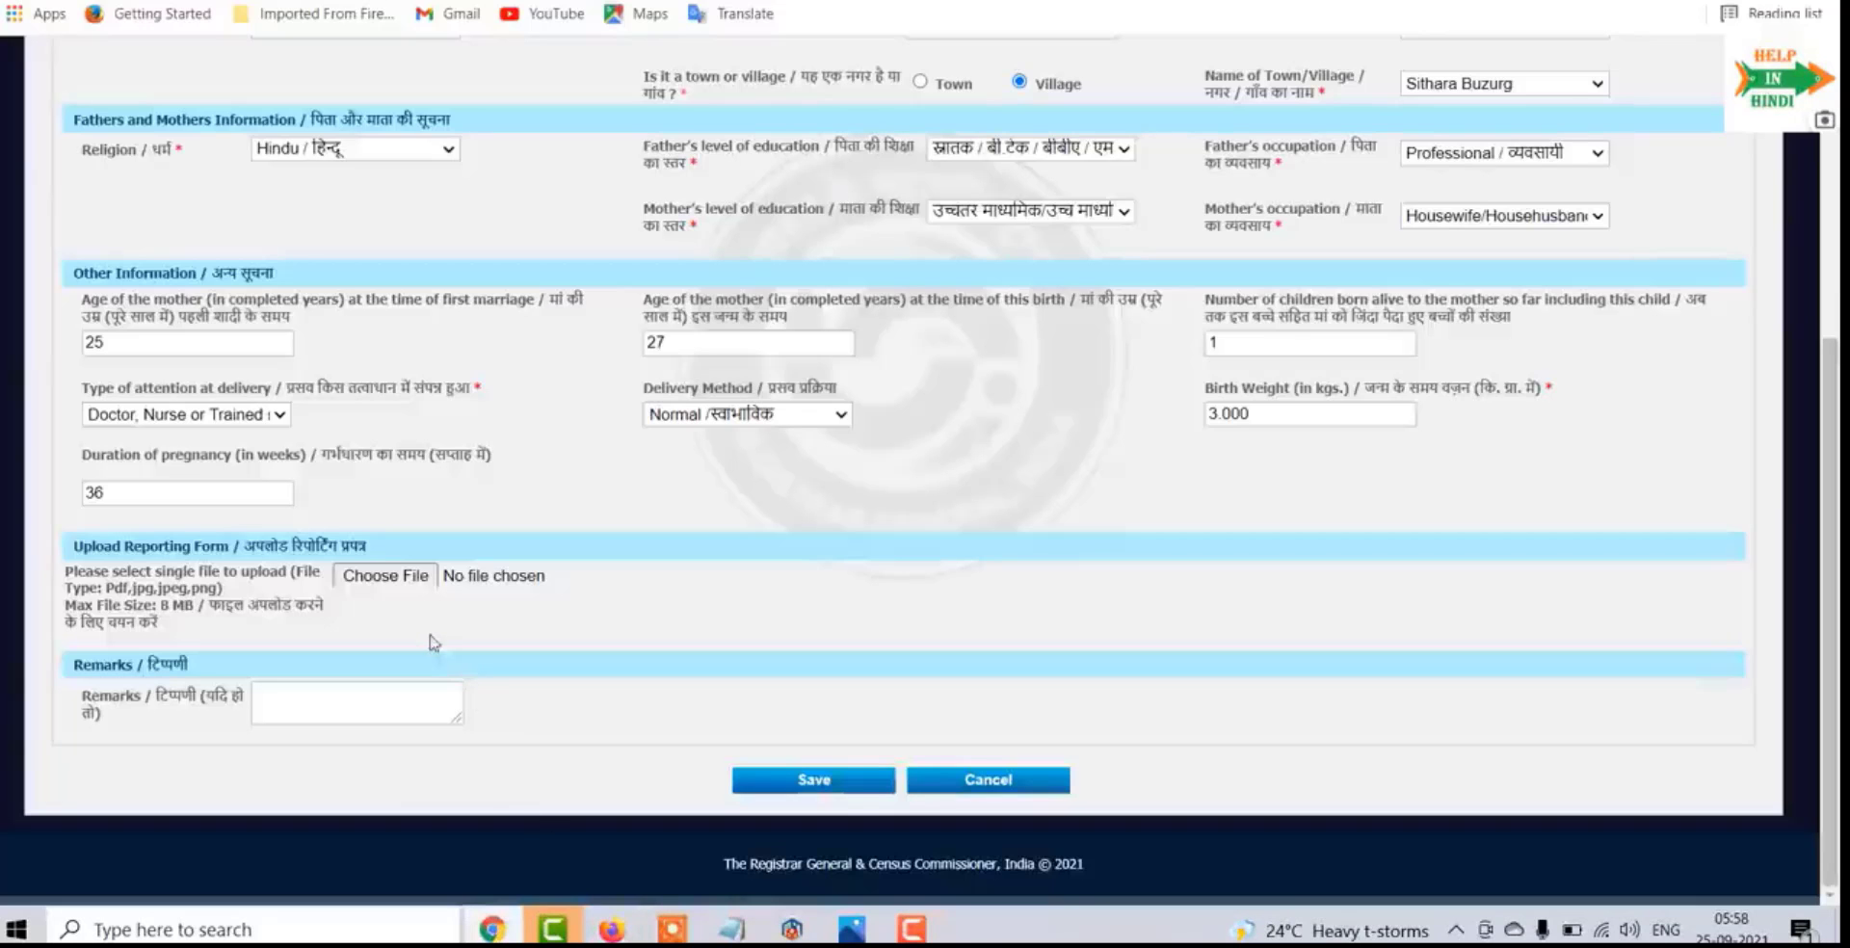
left_click(398, 579)
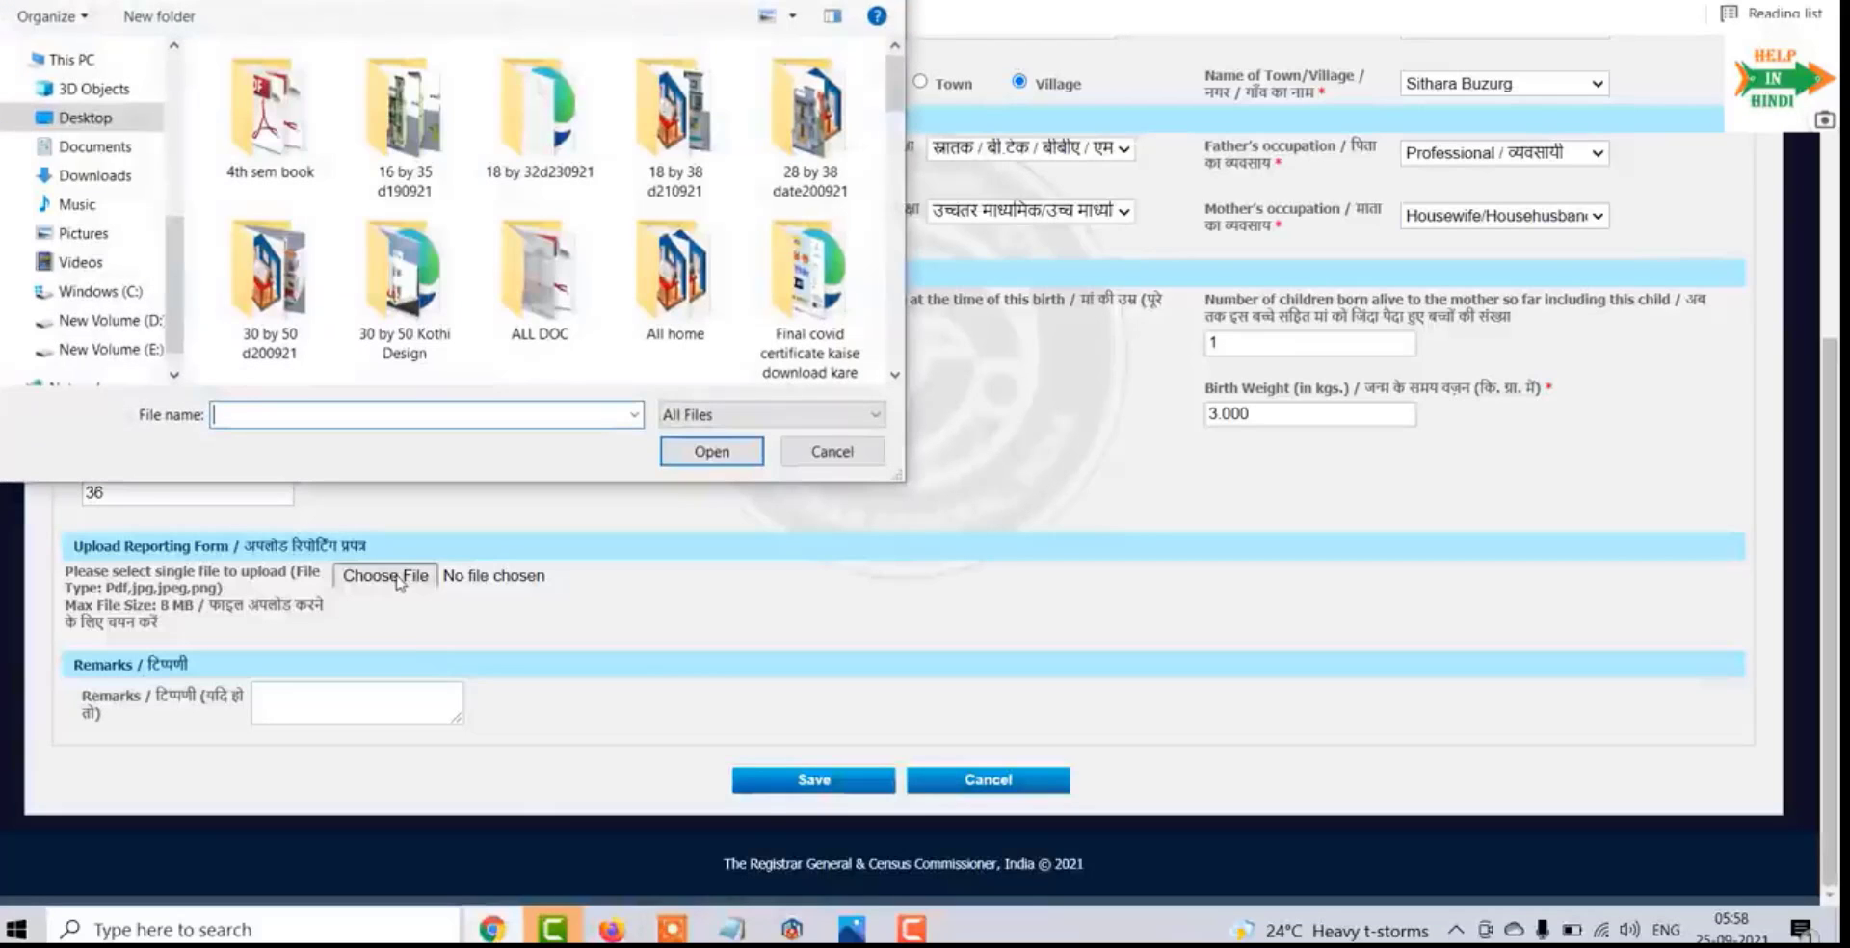
scroll(725, 253, "down", 5)
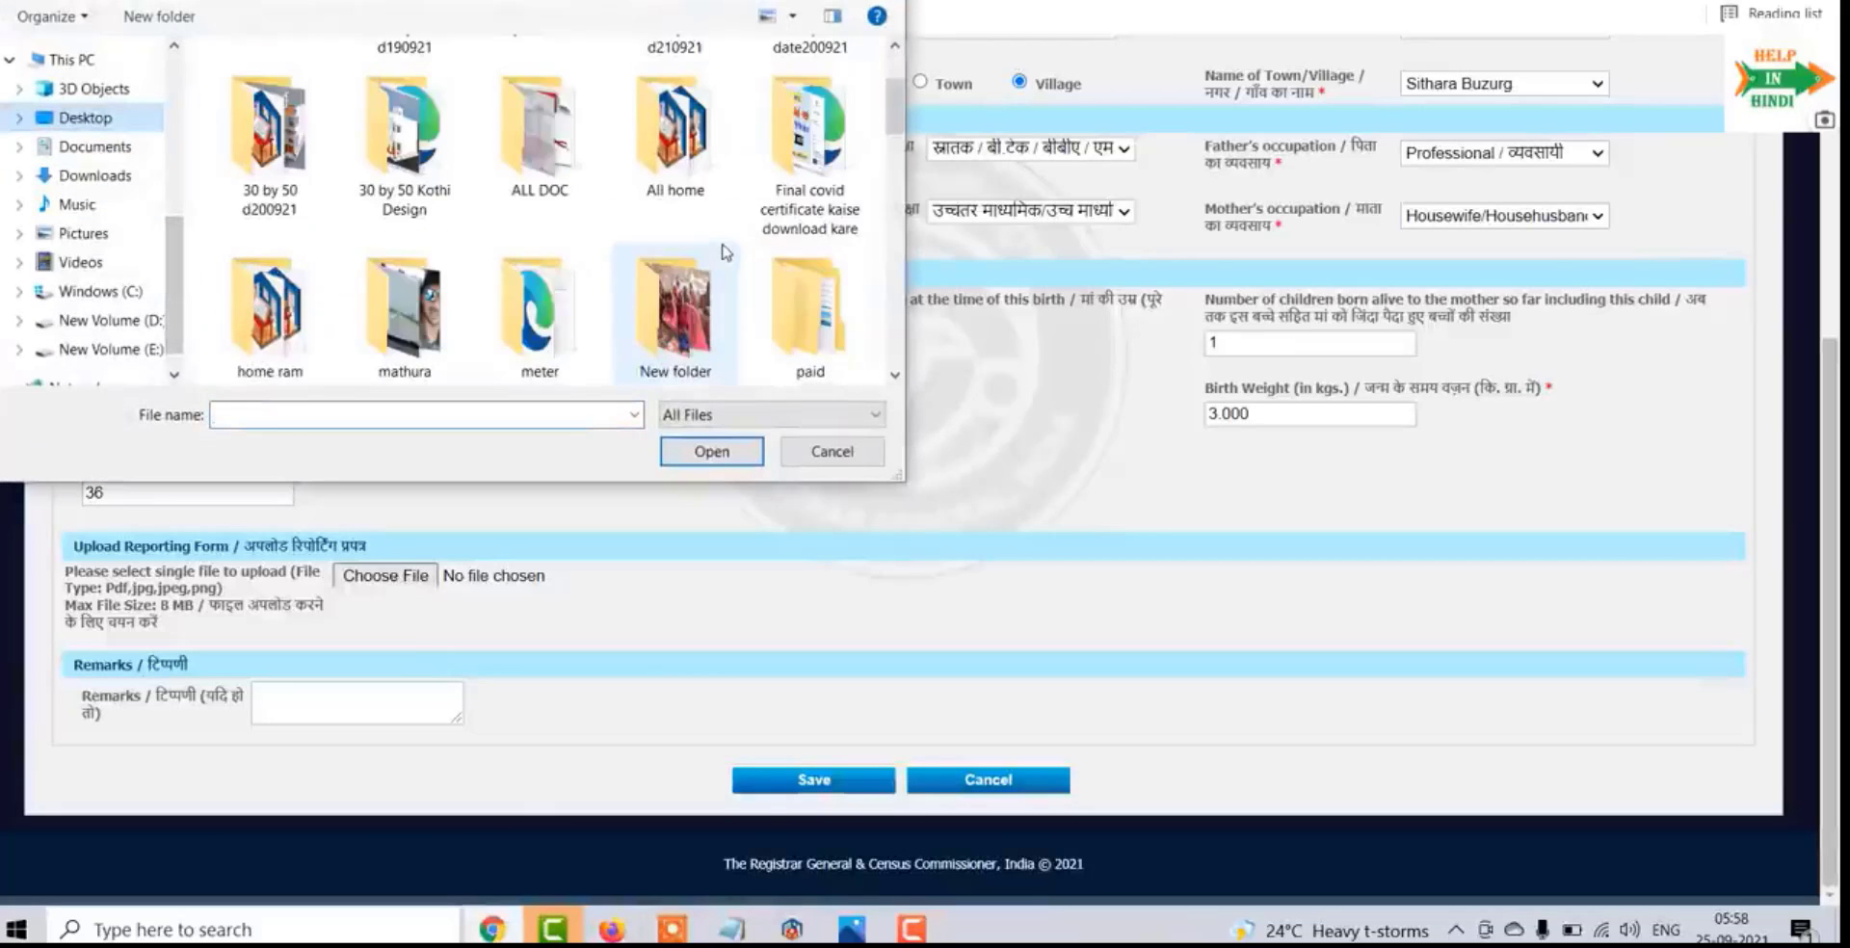
scroll(724, 252, "down", 4)
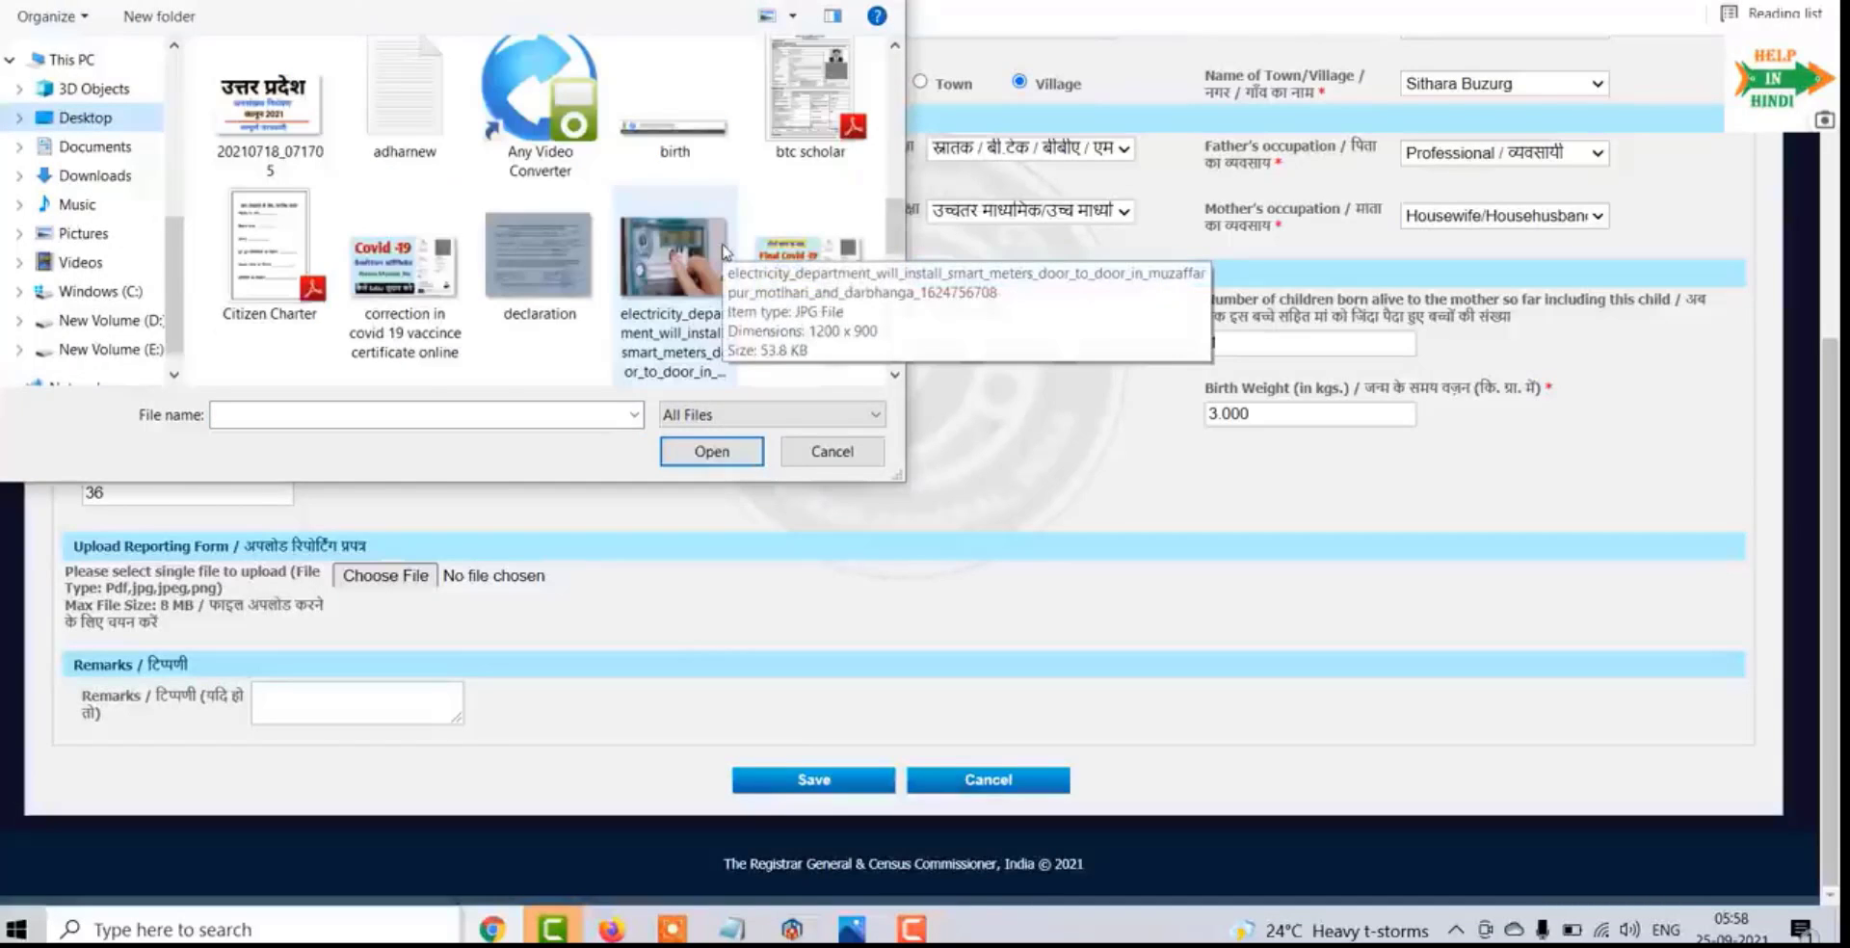
double_click(537, 255)
left_click(344, 716)
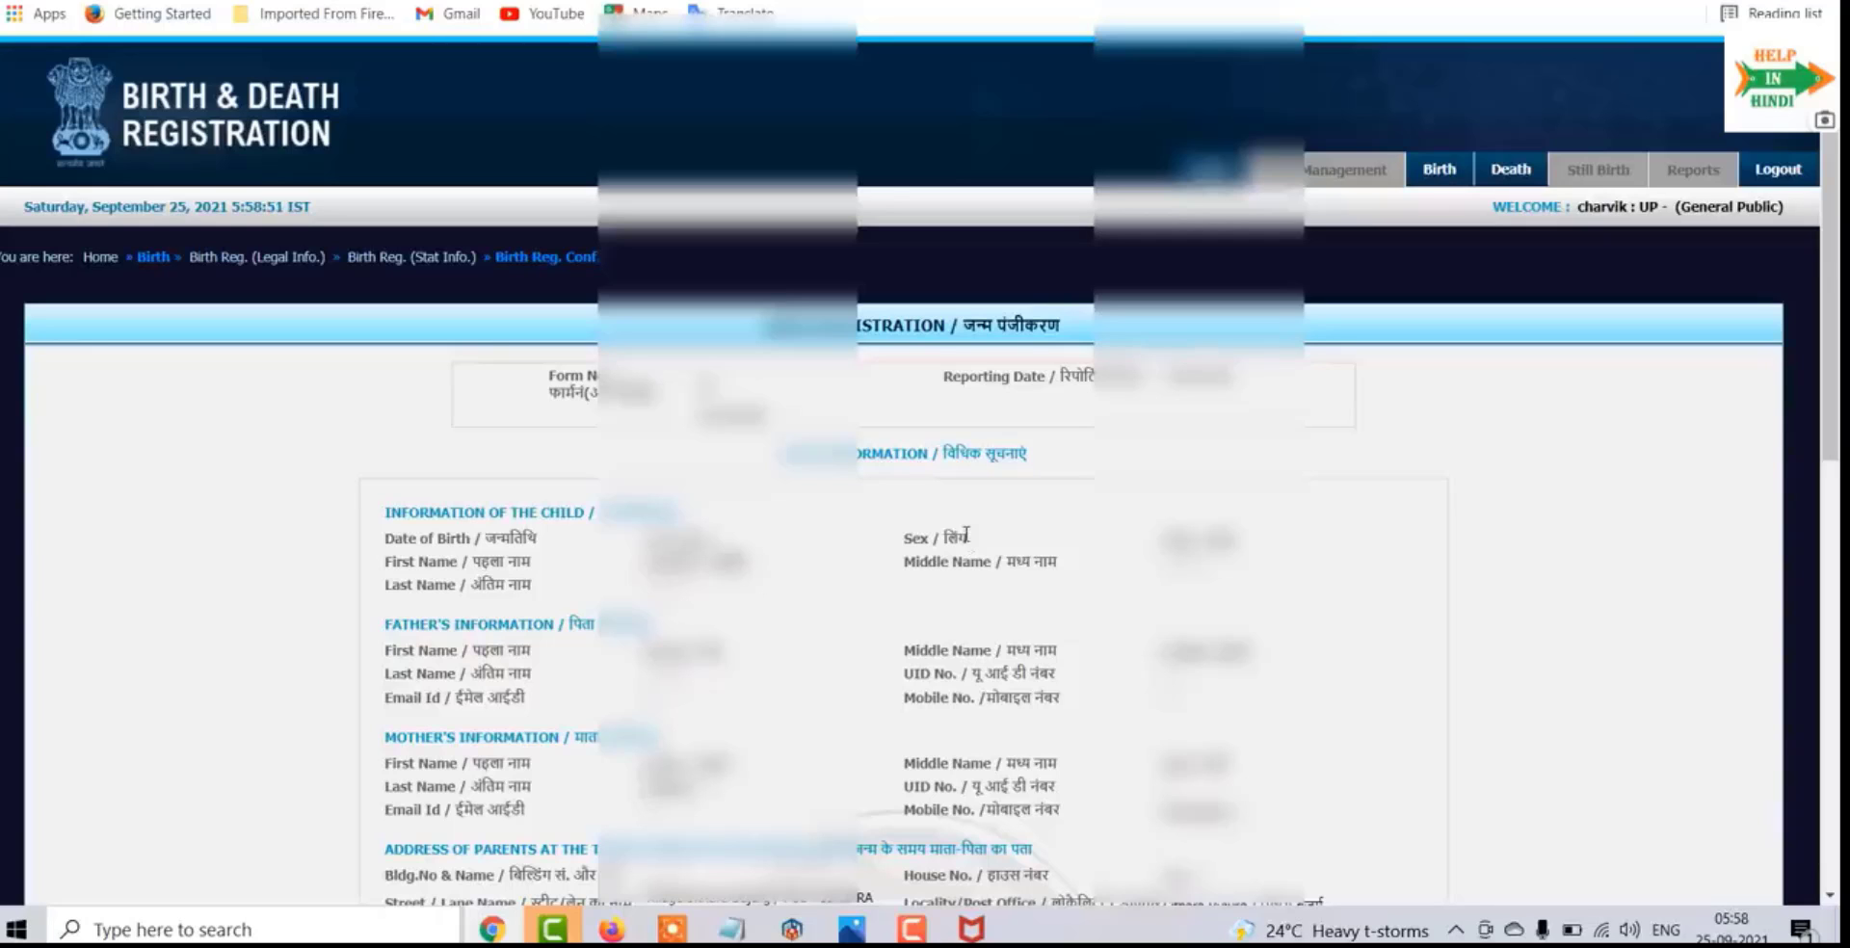
Step: Review the child, parent, address, place of birth, informant and uploaded document sections on the birth registration confirmation page
scroll(967, 543, "down", 3)
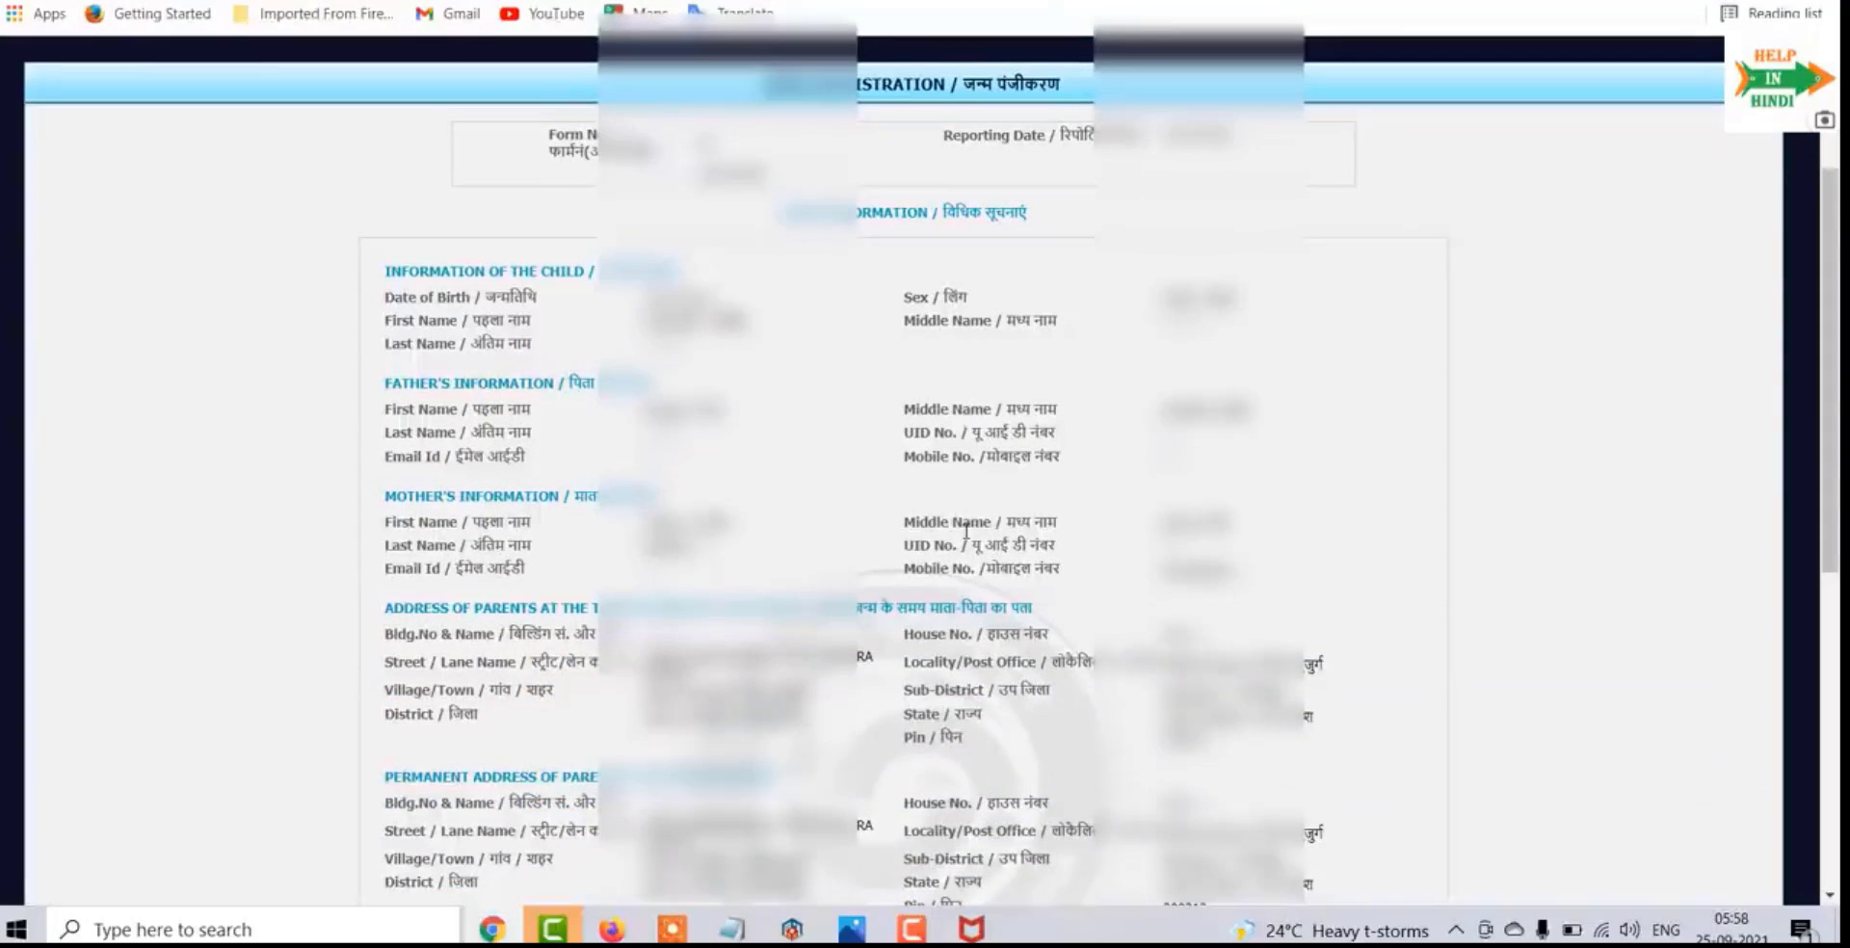
scroll(966, 530, "down", 5)
scroll(968, 530, "down", 2)
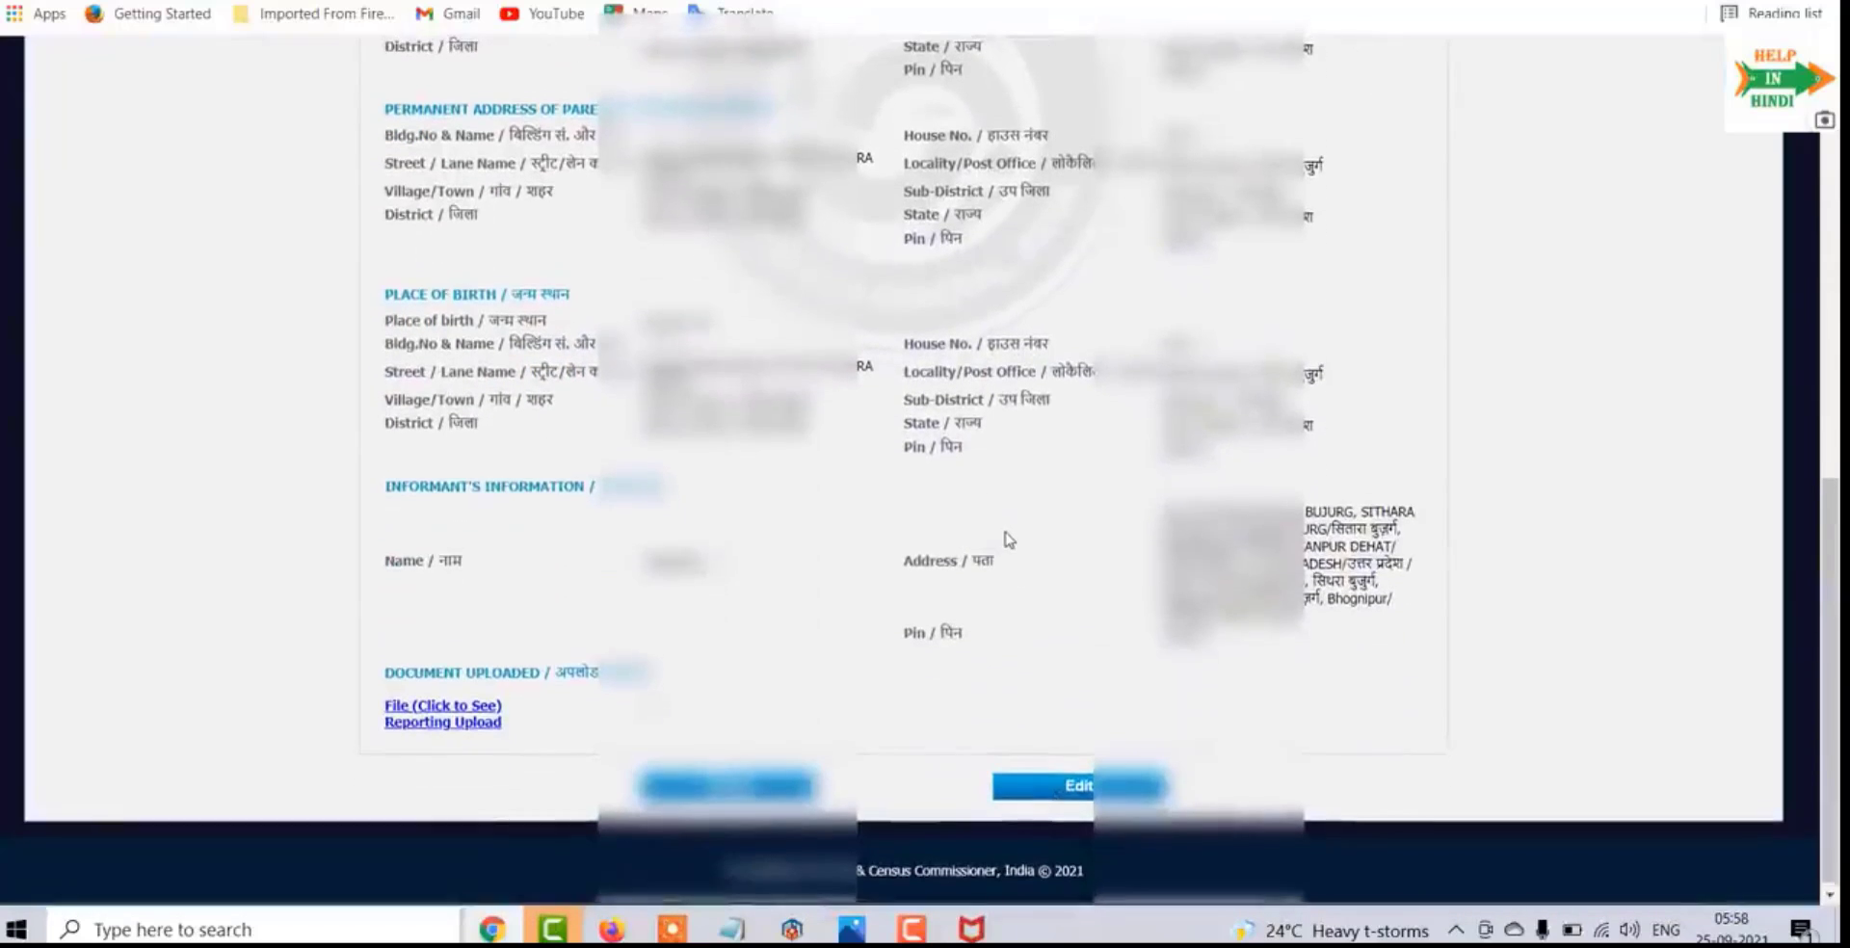
scroll(1003, 536, "up", 8)
scroll(1007, 539, "down", 3)
scroll(1007, 538, "down", 3)
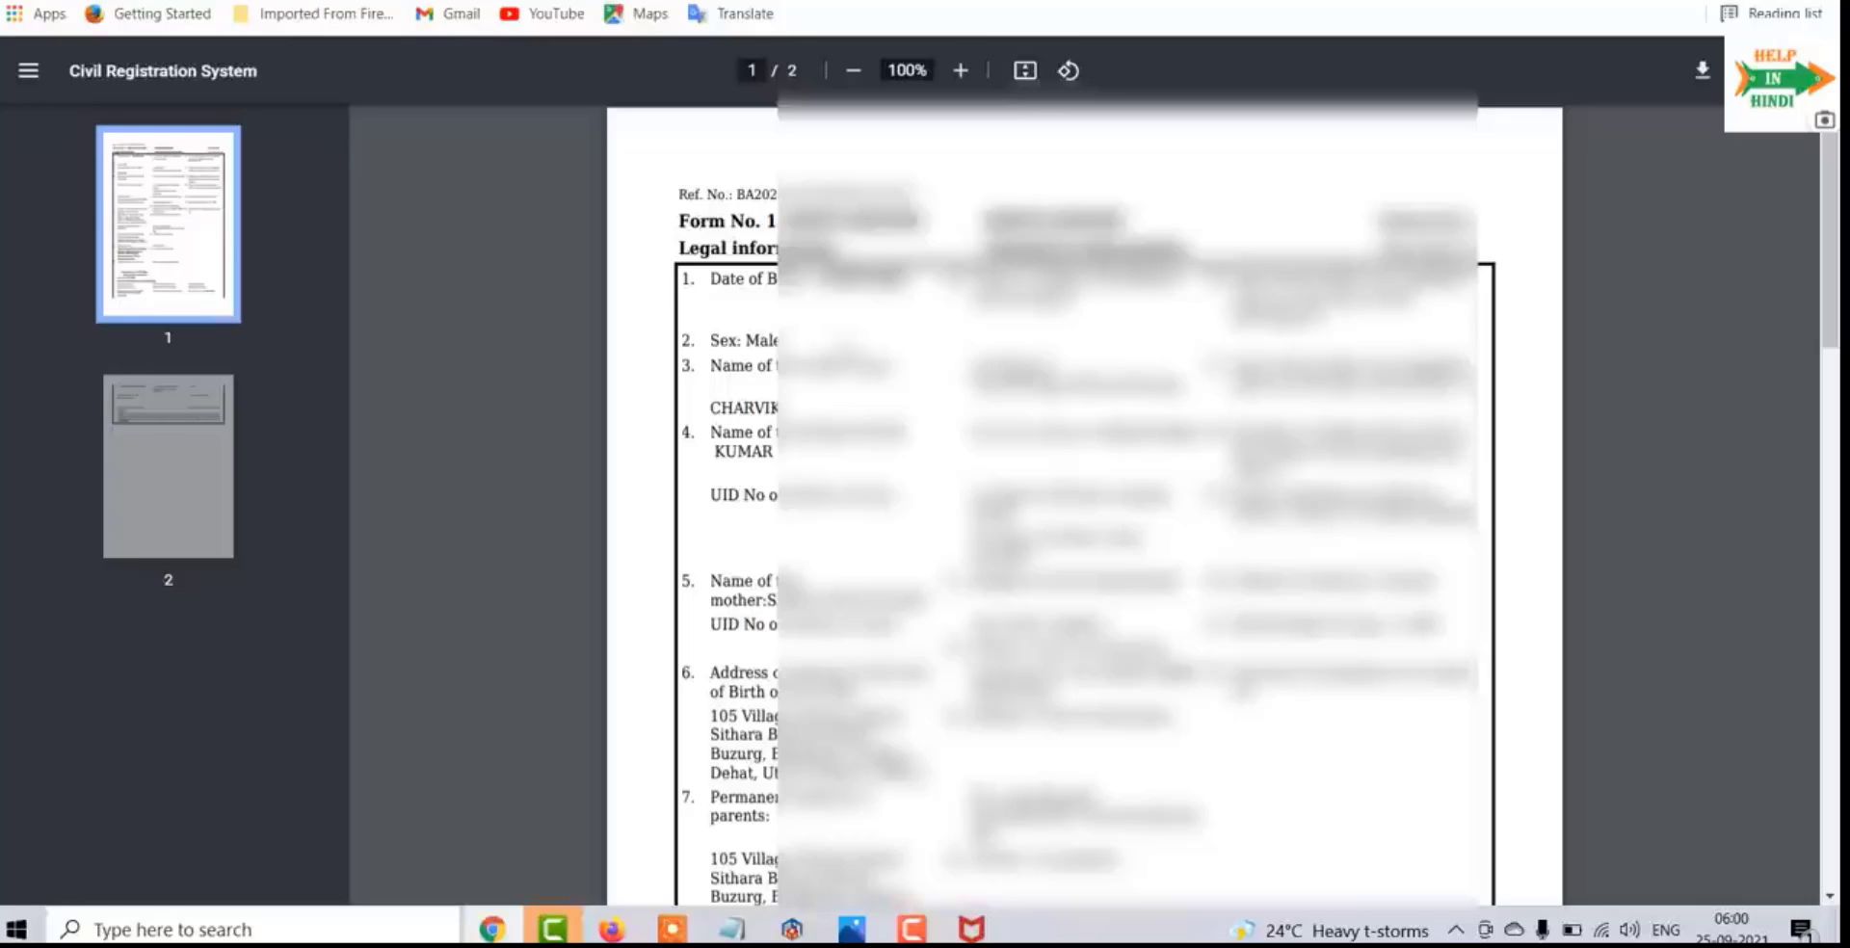
Step: Examine both pages of the Form No. 1 birth report PDF, including the note at the end
scroll(1198, 402, "down", 15)
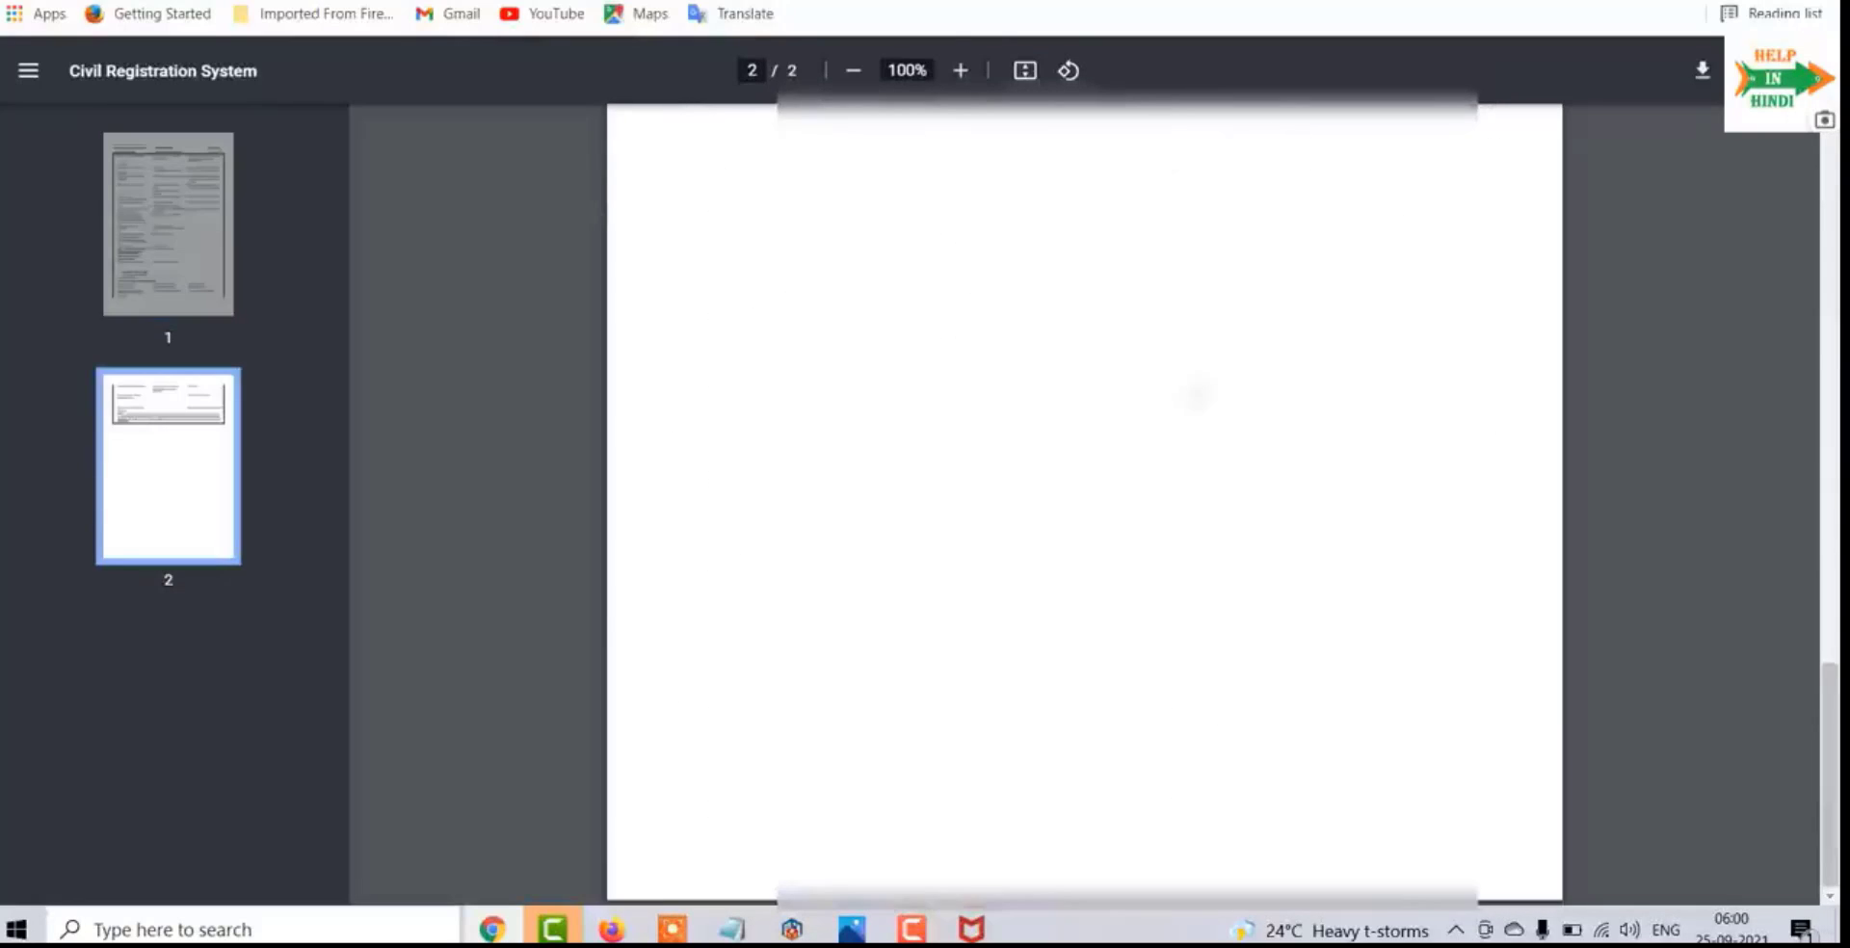
scroll(1198, 403, "up", 3)
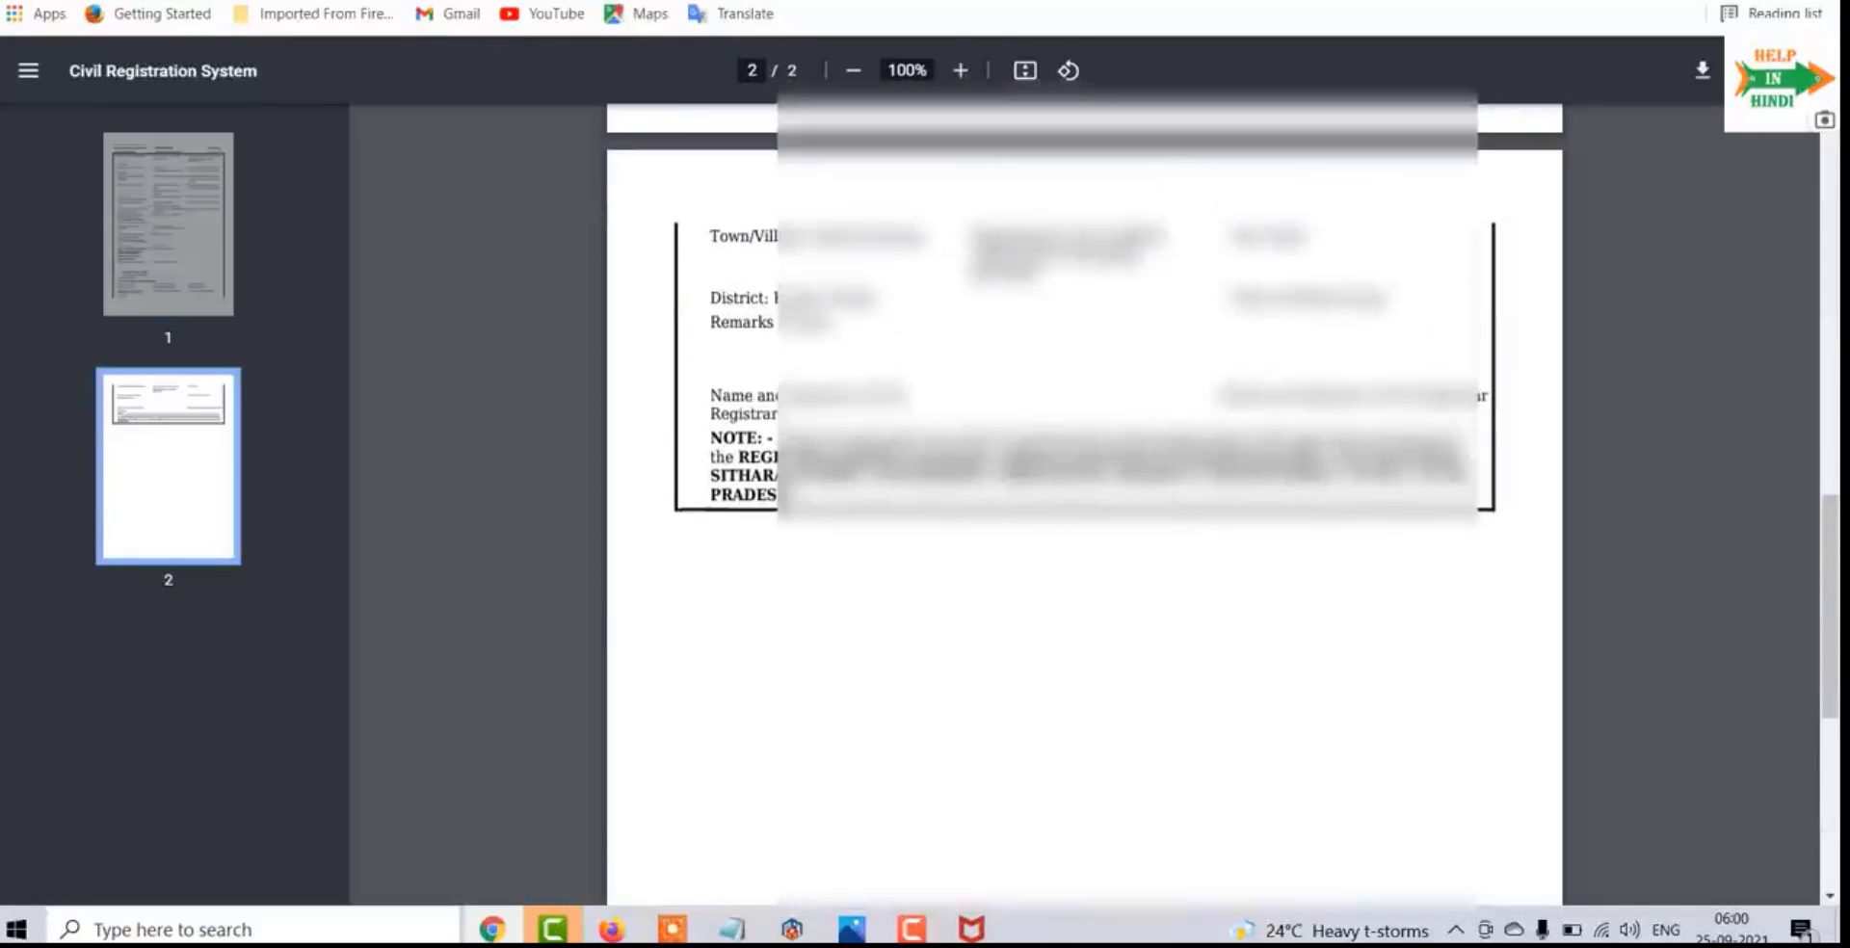